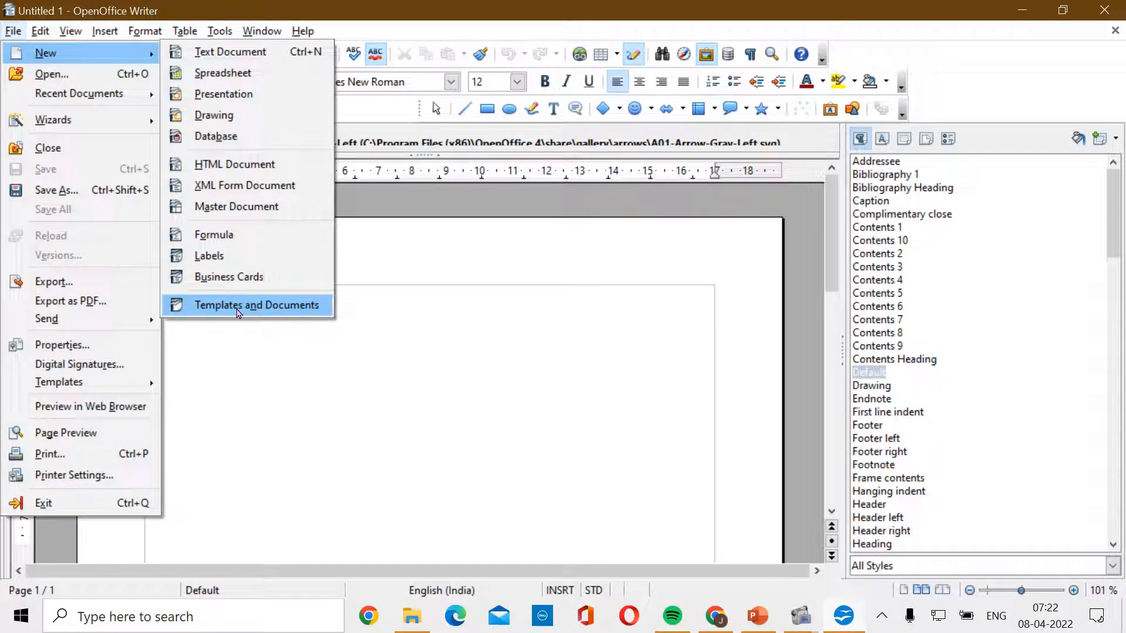
- From Writer's Templates and Documents collection, go to the online Apache OpenOffice templates site
click(239, 313)
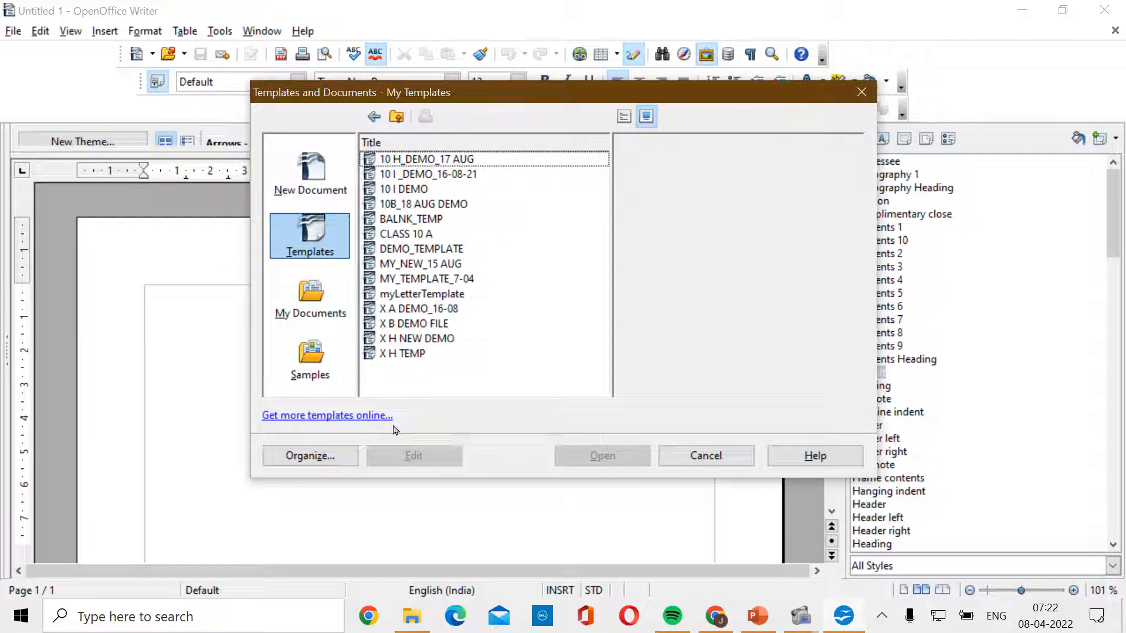
click(360, 418)
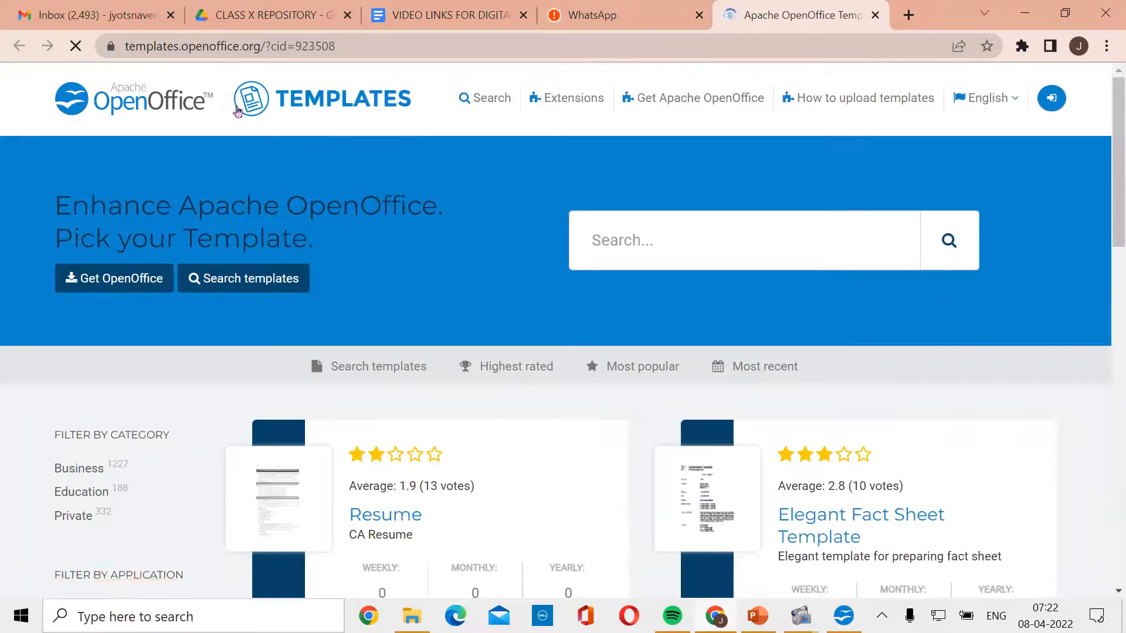
- Filter the online template listing to show only Writer templates
scroll(370, 381, down, 4)
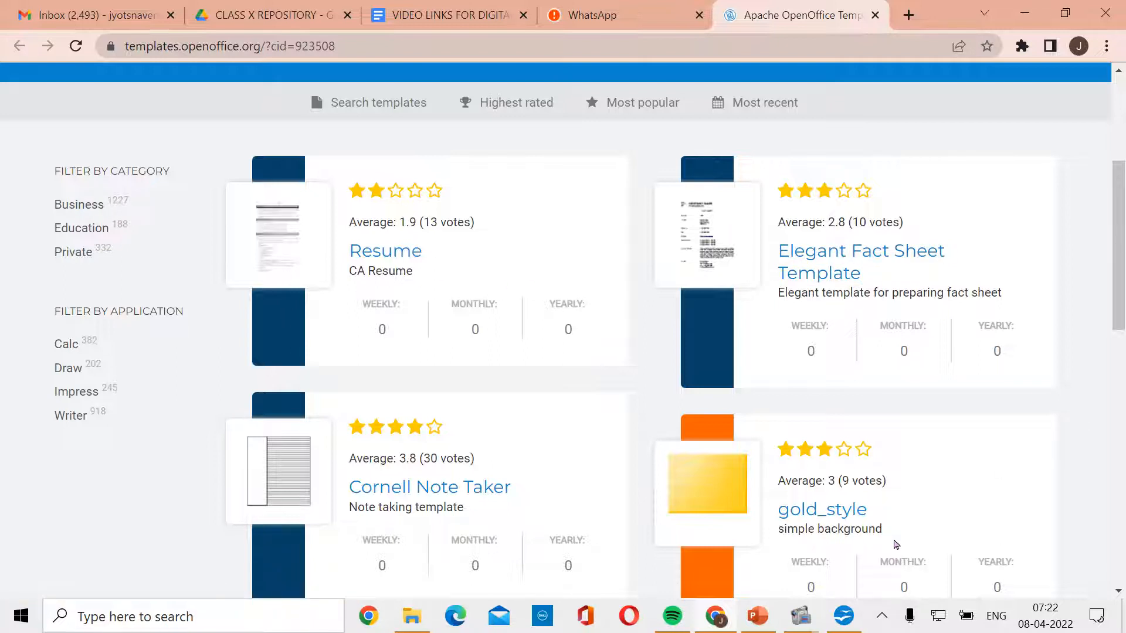
click(70, 417)
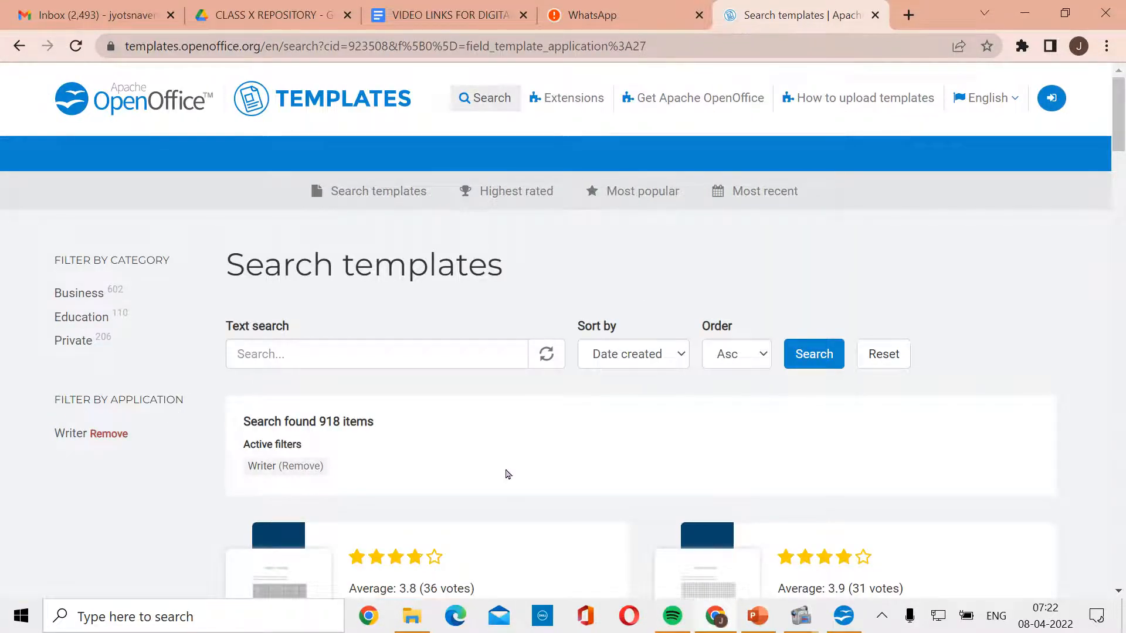
scroll(508, 474, down, 4)
scroll(505, 471, up, 4)
- Search the templates for 'resume', browse the 150 results and open General Resume
click(291, 364)
text(resume)
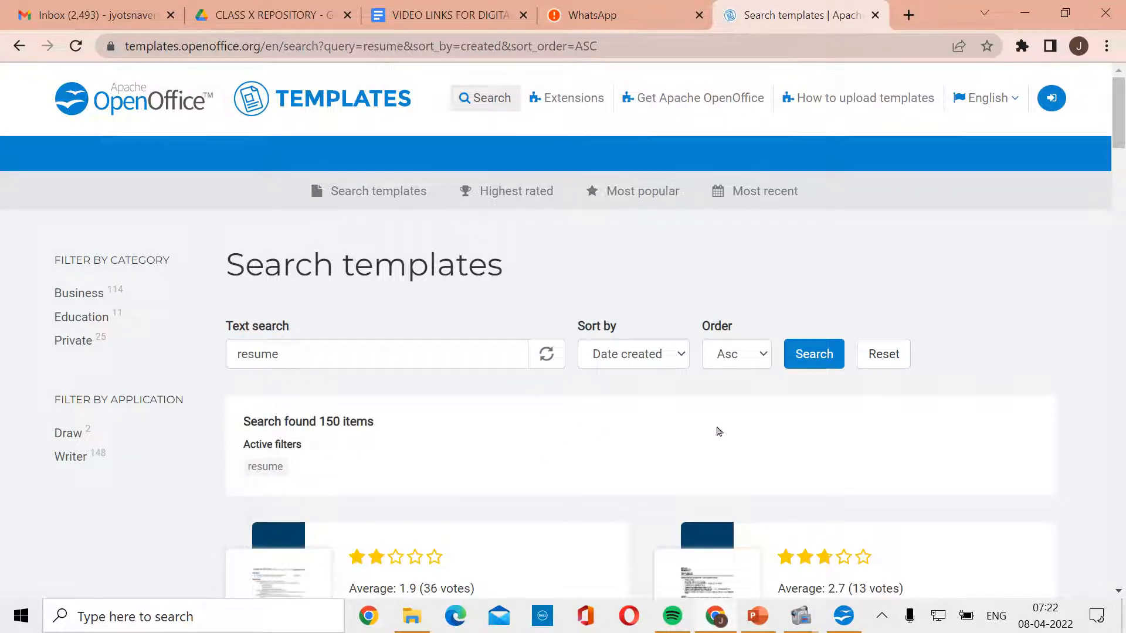
scroll(1063, 429, down, 4)
scroll(1064, 428, down, 7)
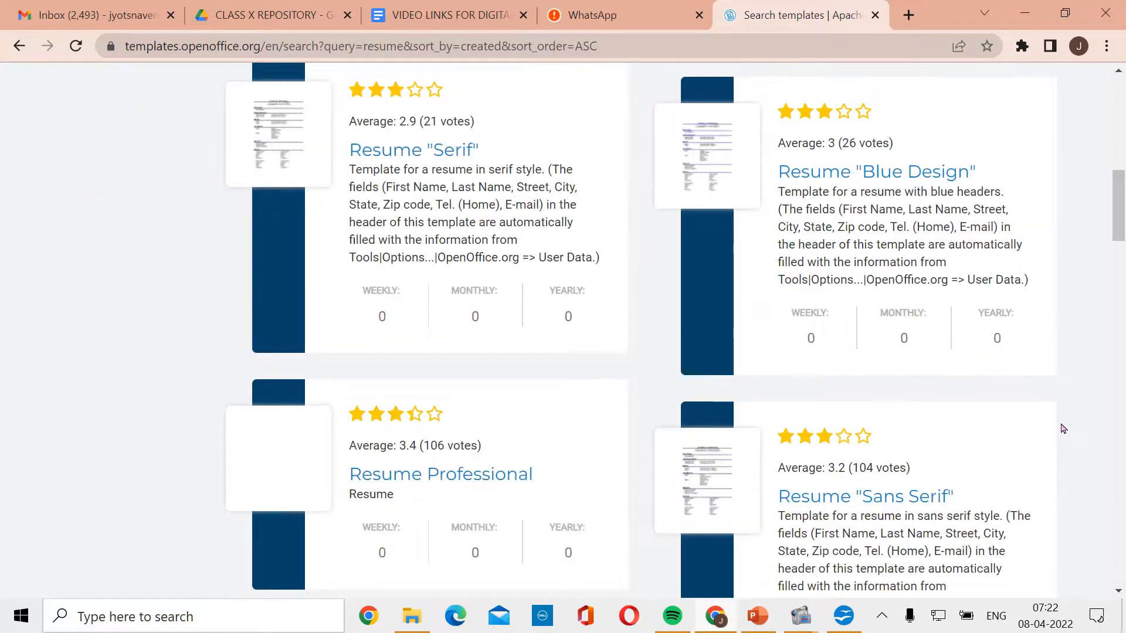
scroll(1064, 429, down, 4)
scroll(1064, 428, up, 10)
click(393, 358)
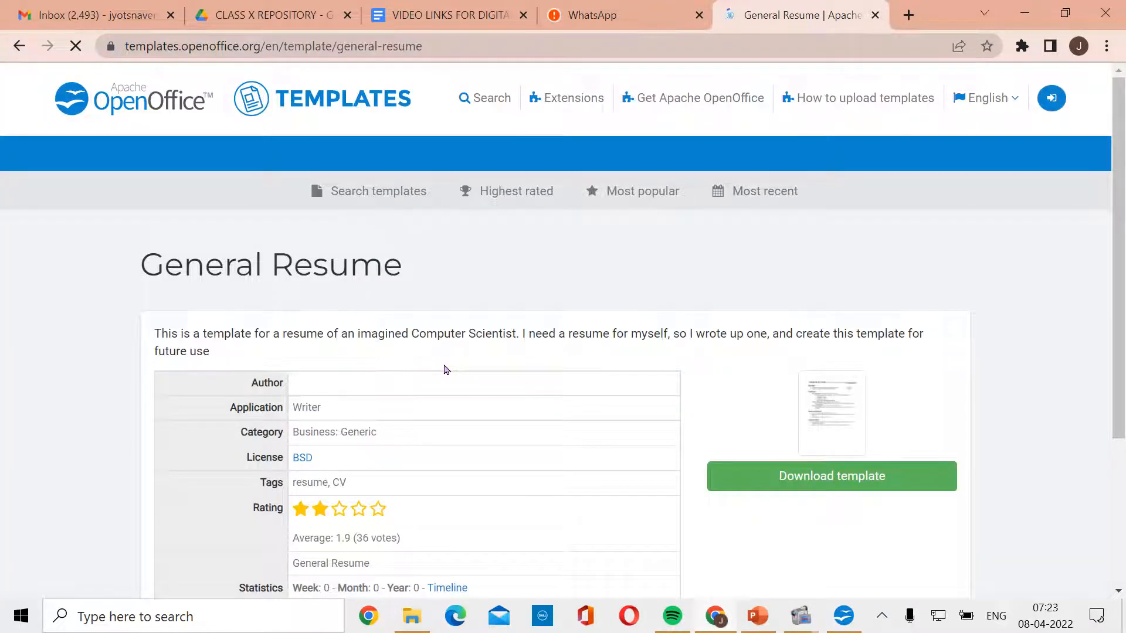
- Download the General Resume template from SourceForge and bring up options for resume.ott
click(816, 475)
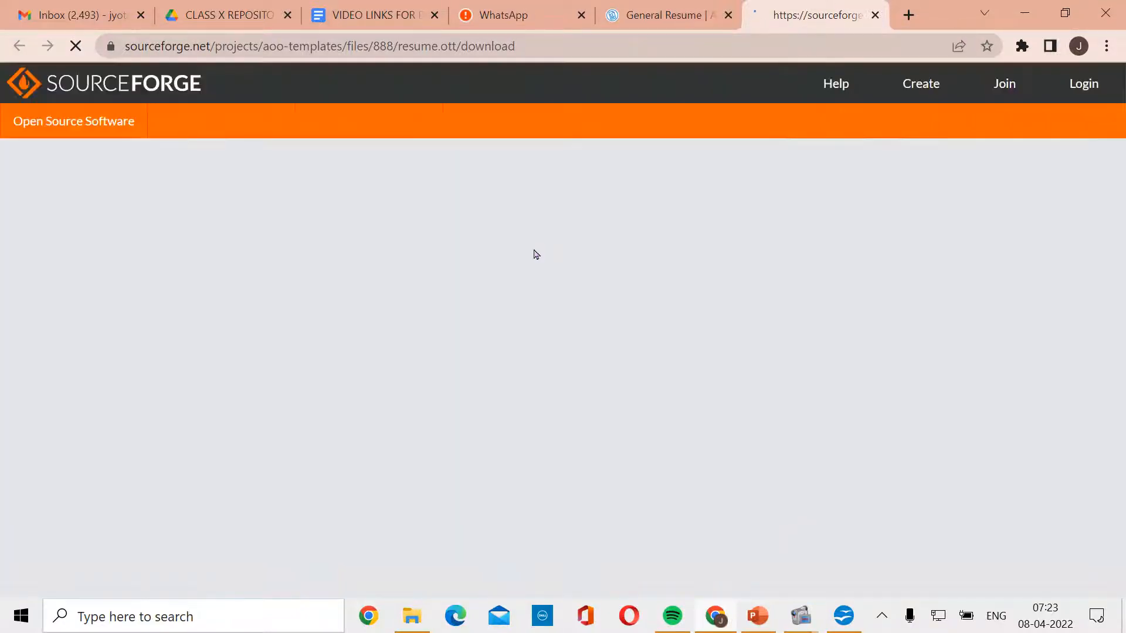
scroll(354, 381, down, 2)
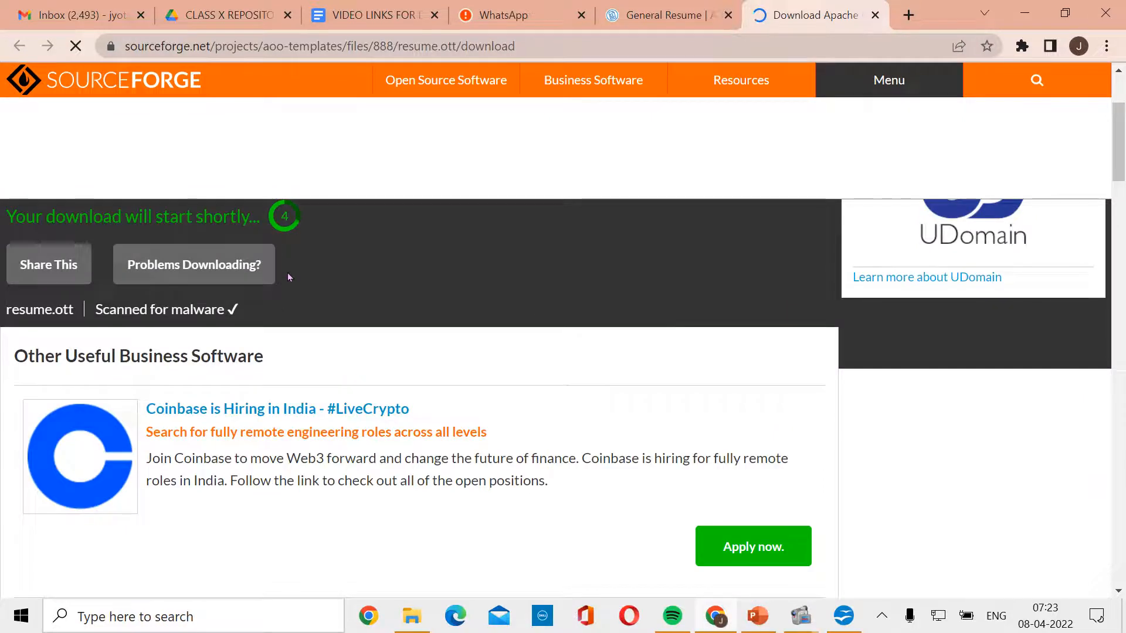
scroll(288, 275, up, 1)
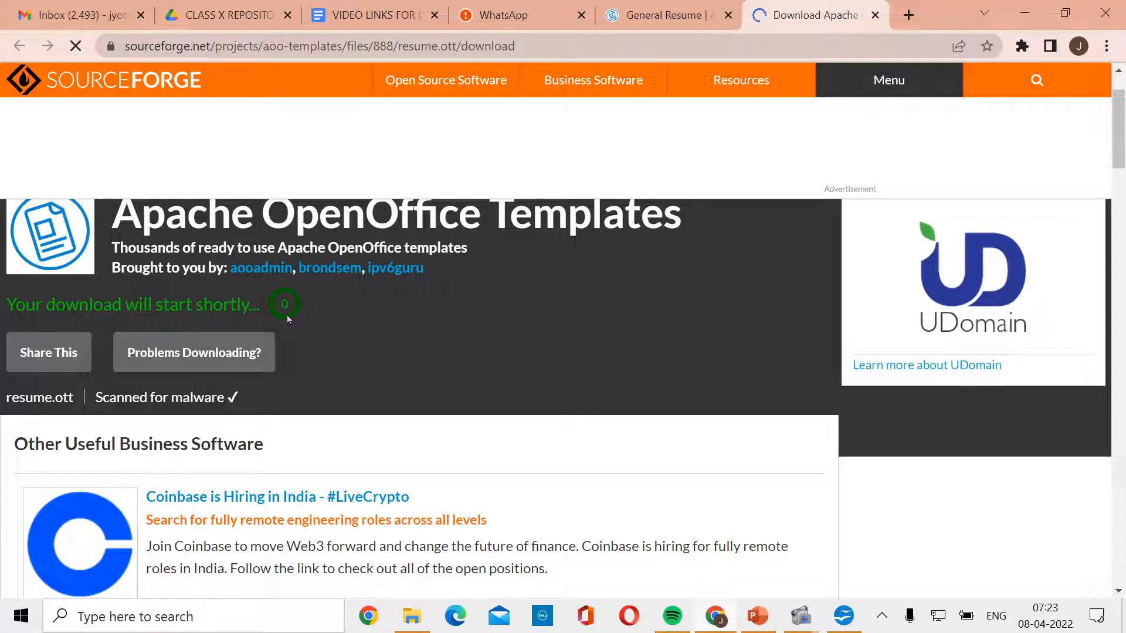
scroll(459, 344, up, 1)
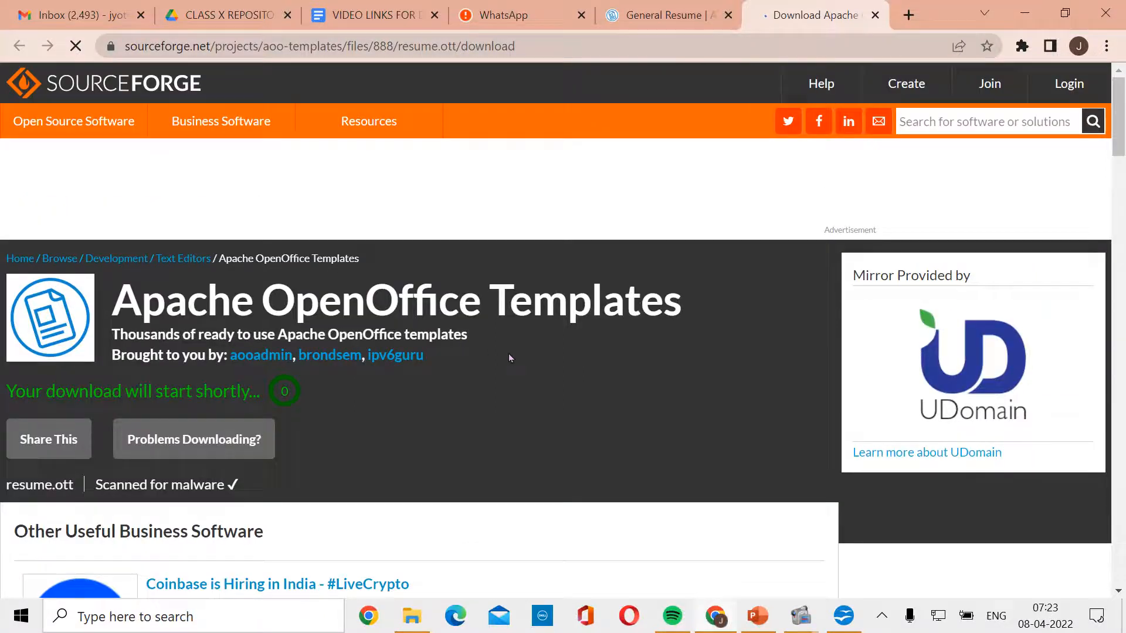
scroll(508, 357, down, 1)
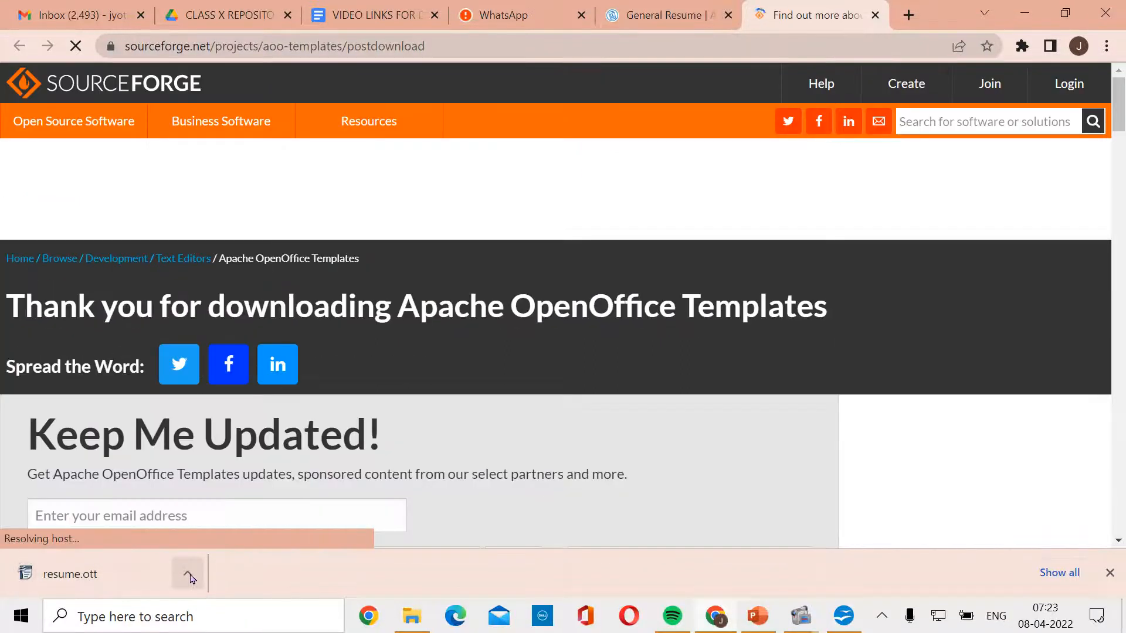
click(189, 577)
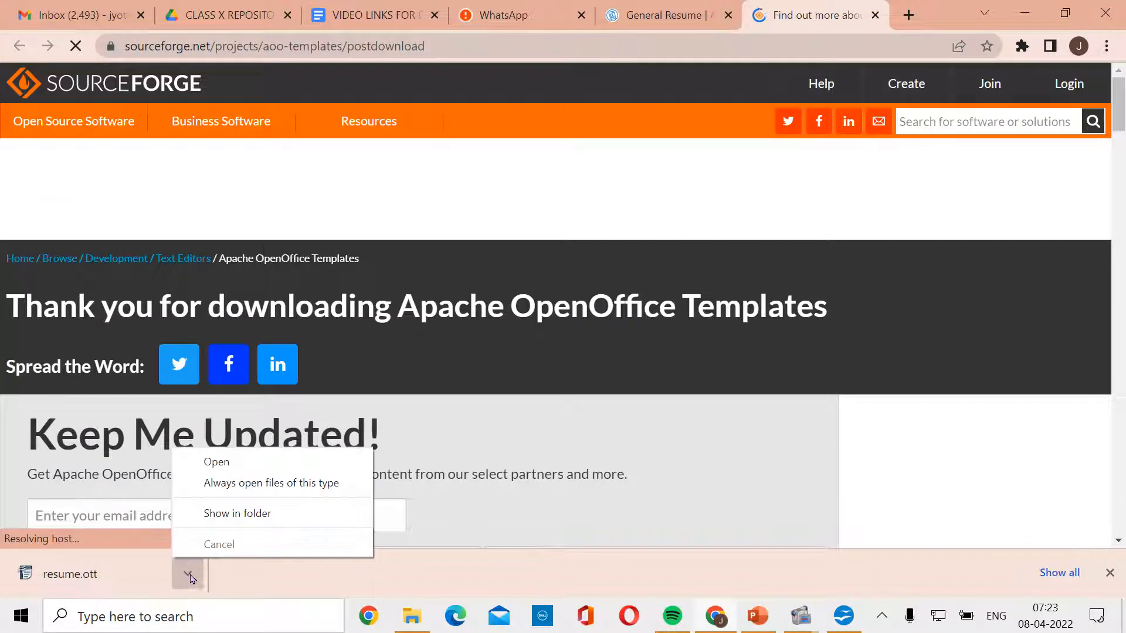
- Locate the downloaded resume.ott in the Downloads folder and cut it
click(237, 514)
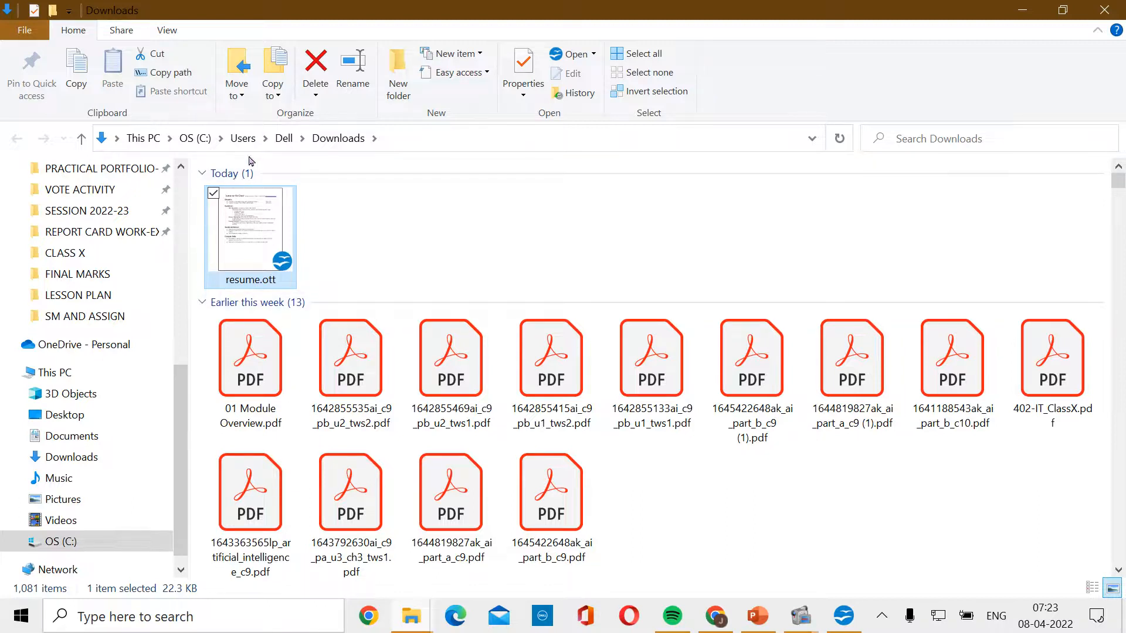
right_click(237, 264)
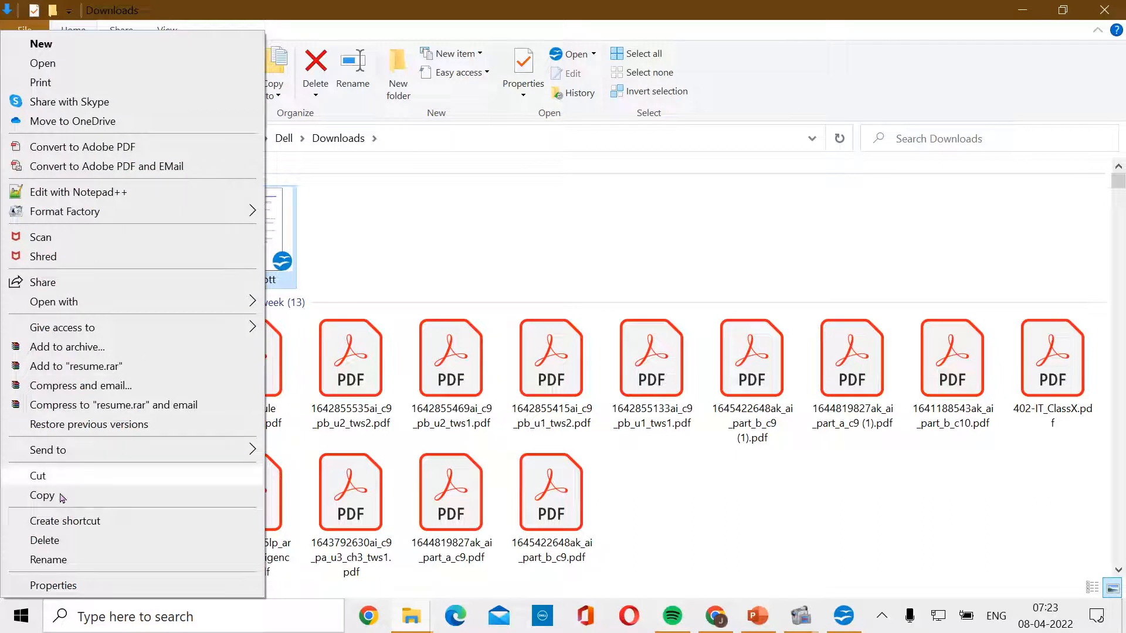
click(41, 476)
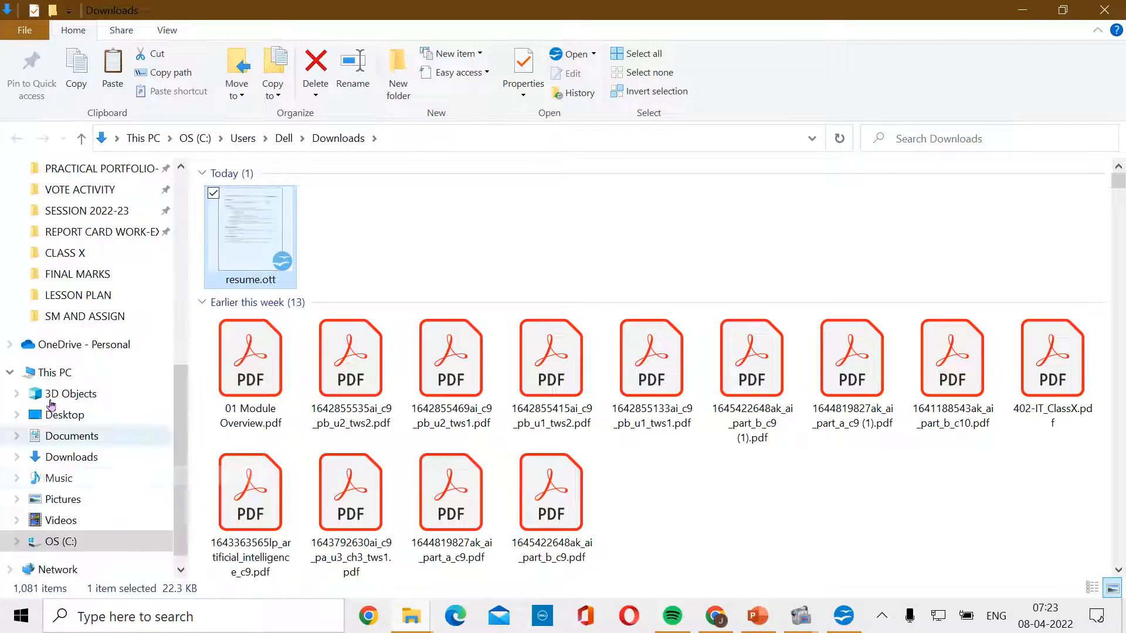
- Paste resume.ott into the CLASS X folder, replacing the older copy there
click(76, 253)
right_click(547, 537)
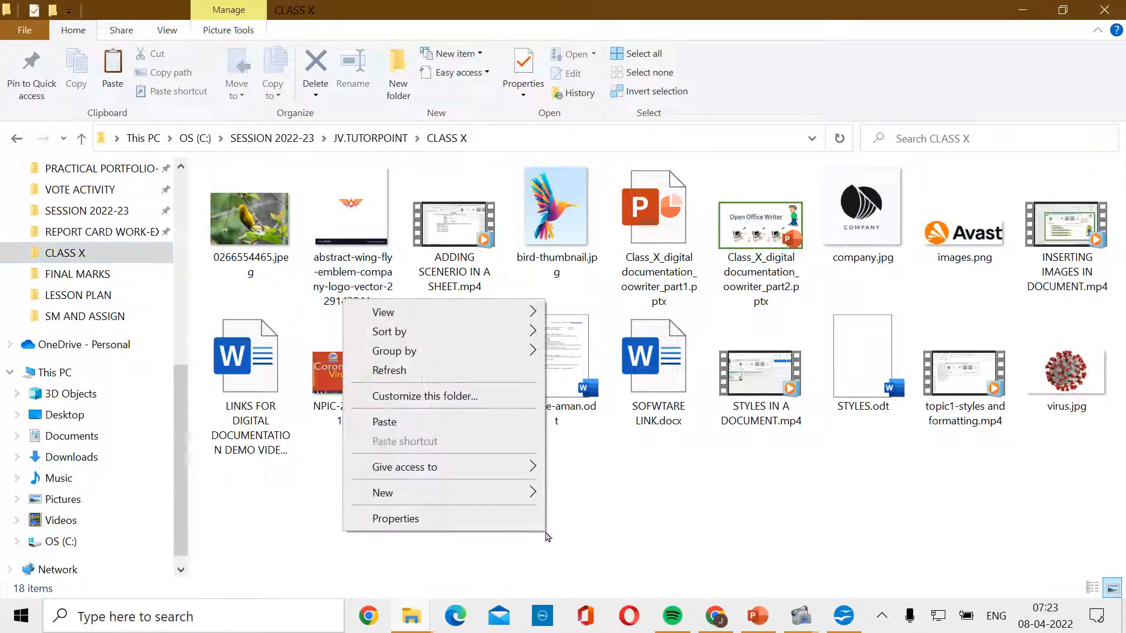
click(381, 421)
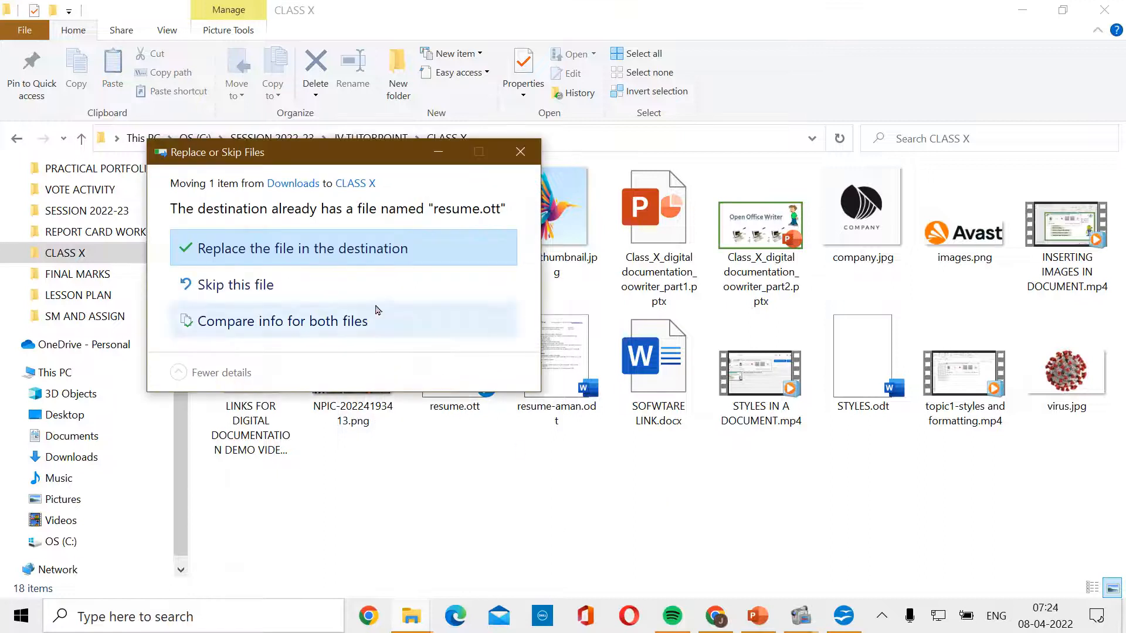
click(359, 250)
click(642, 488)
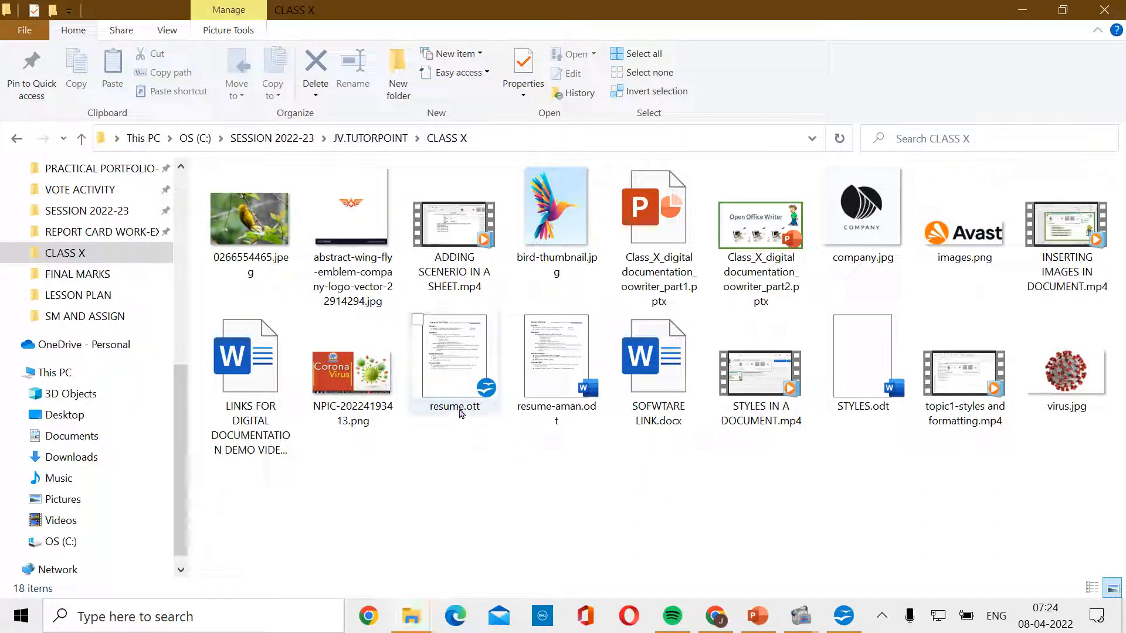
click(467, 415)
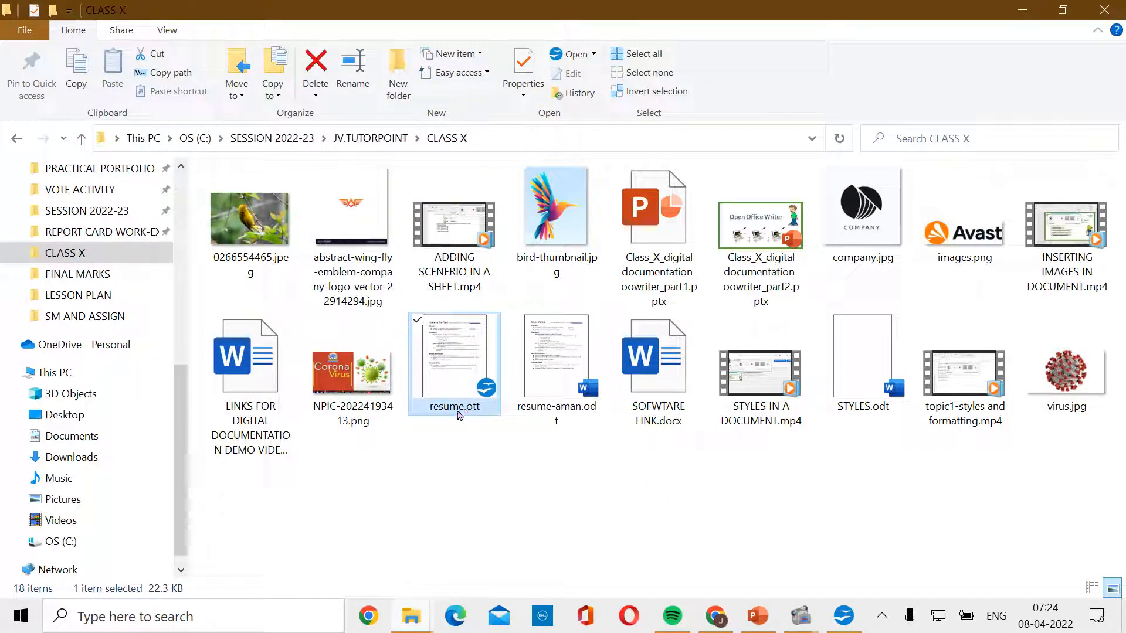
mouse_move(482, 415)
click(757, 617)
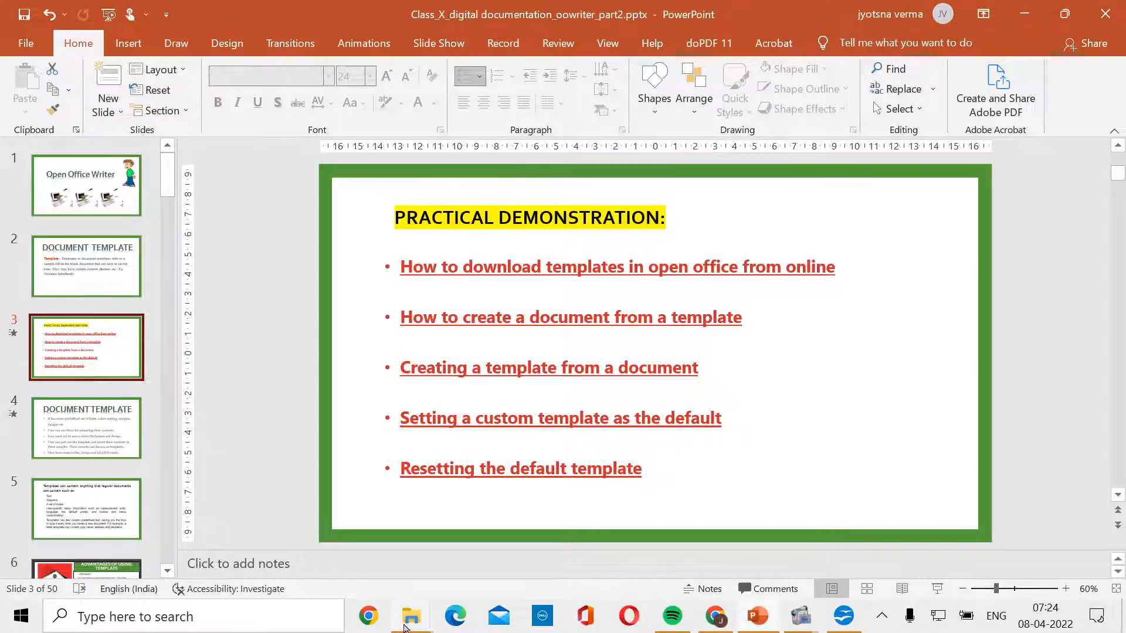
mouse_move(404, 627)
click(504, 548)
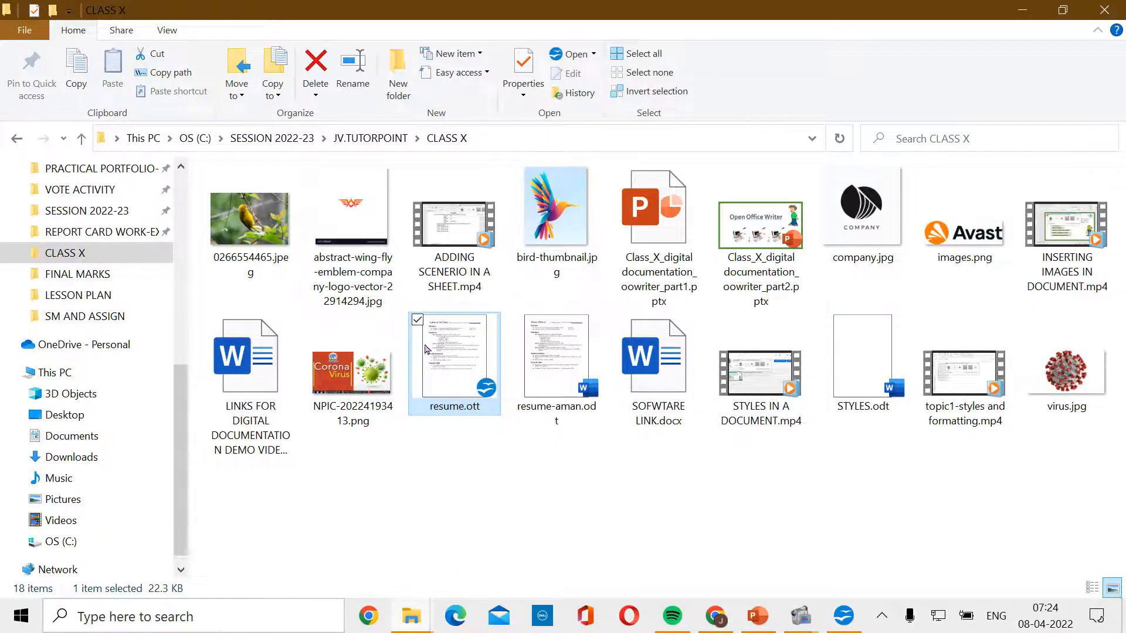
- Open resume.ott with OpenOffice 4.1.10 to start a new document from the template
mouse_move(453, 332)
right_click(439, 354)
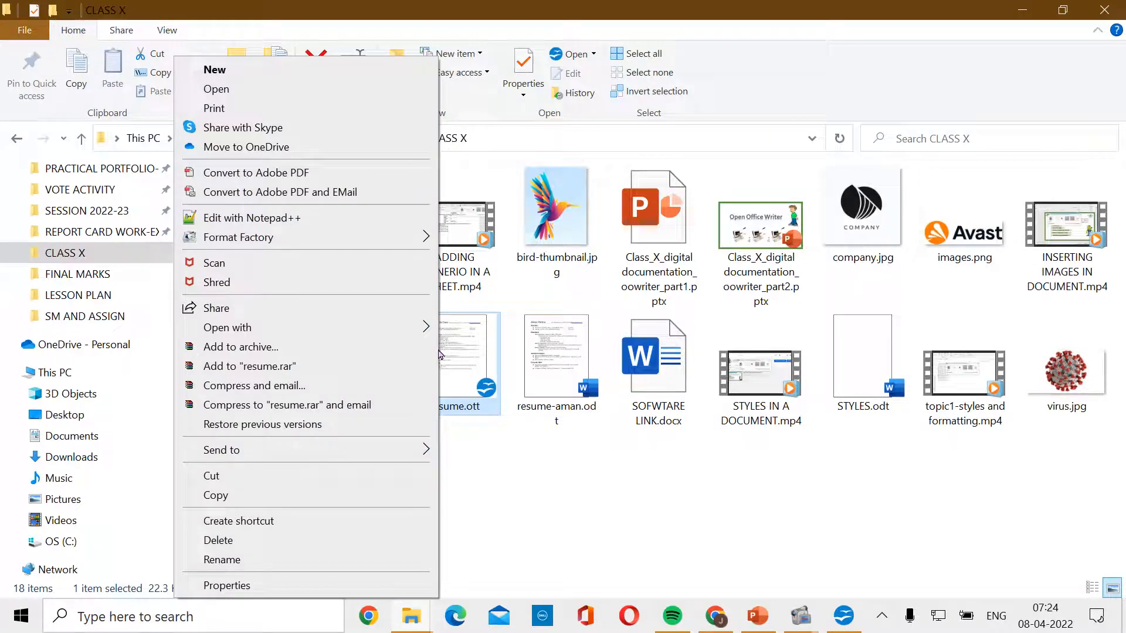
mouse_move(422, 332)
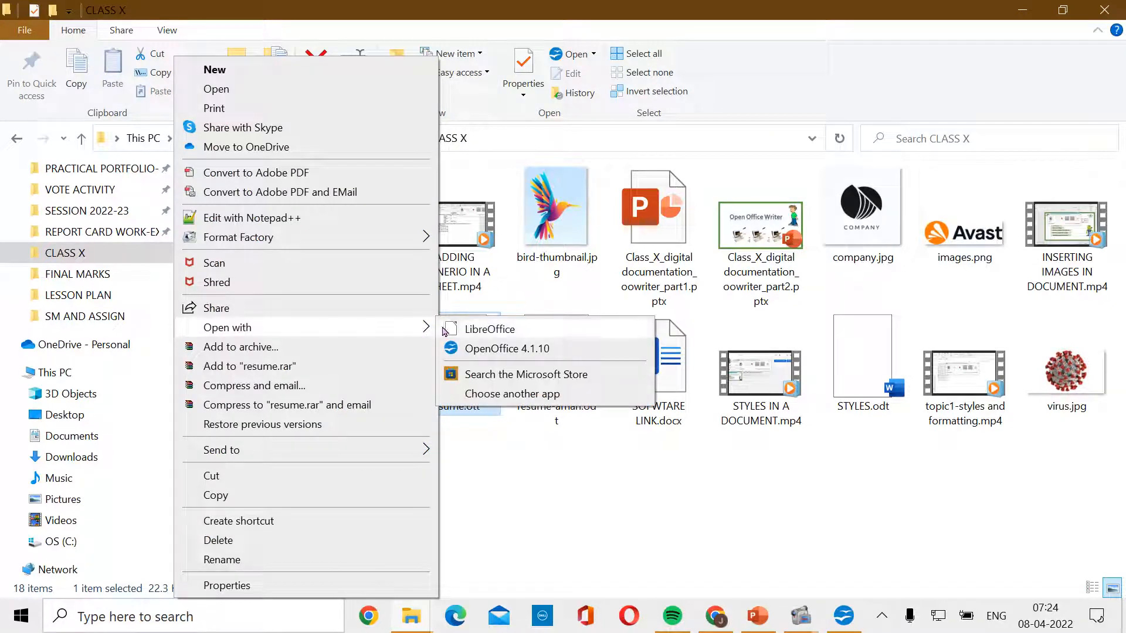
click(487, 351)
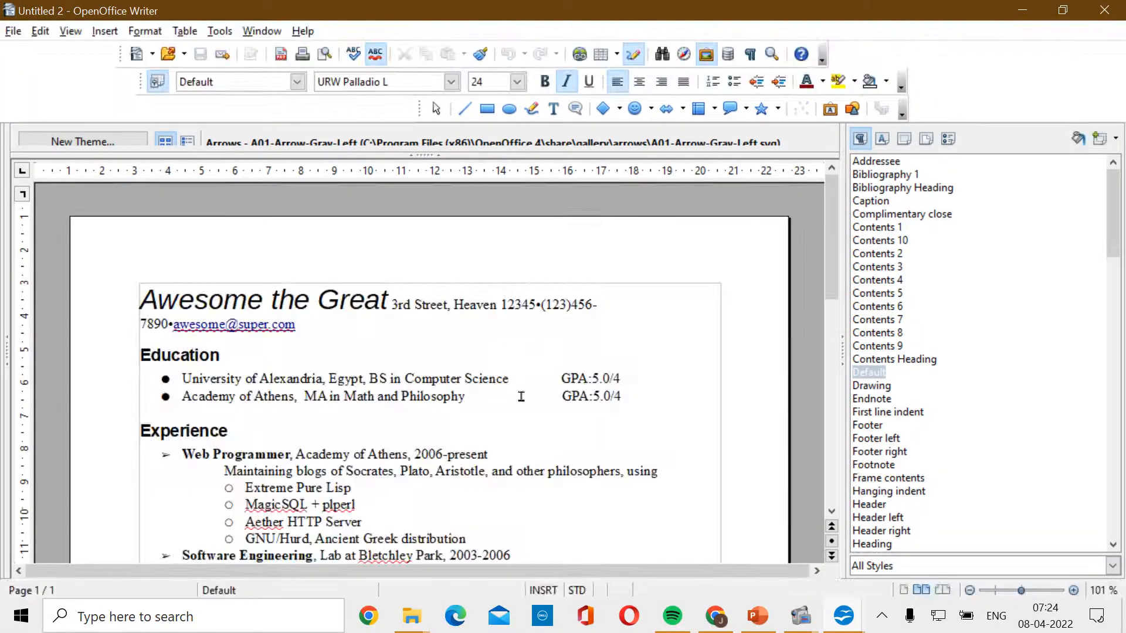
scroll(524, 398, down, 12)
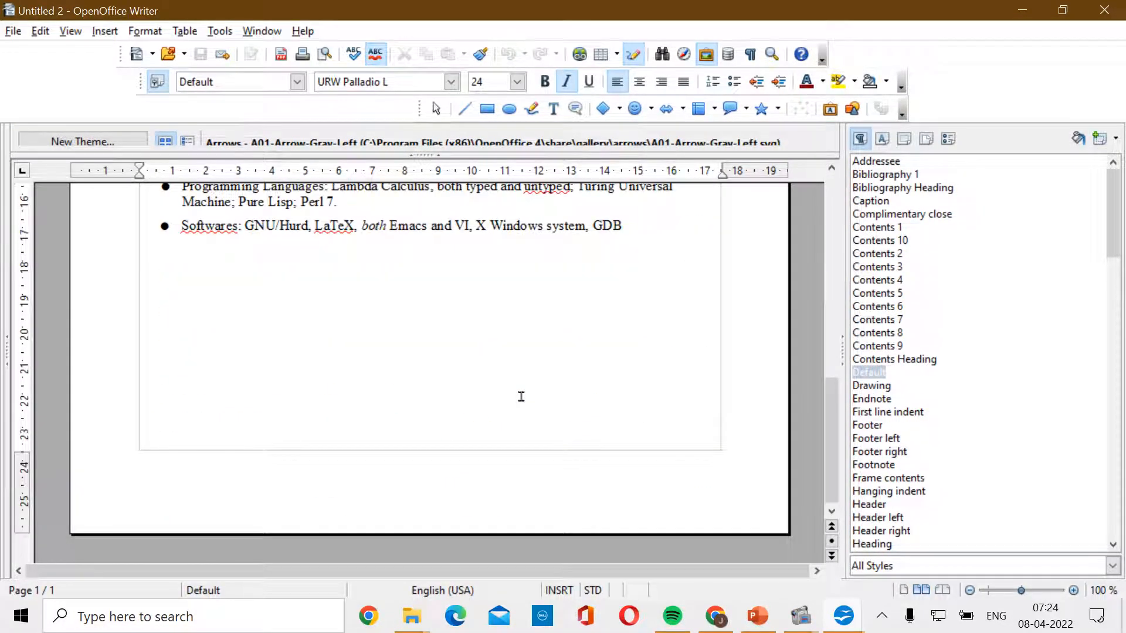
scroll(521, 396, up, 15)
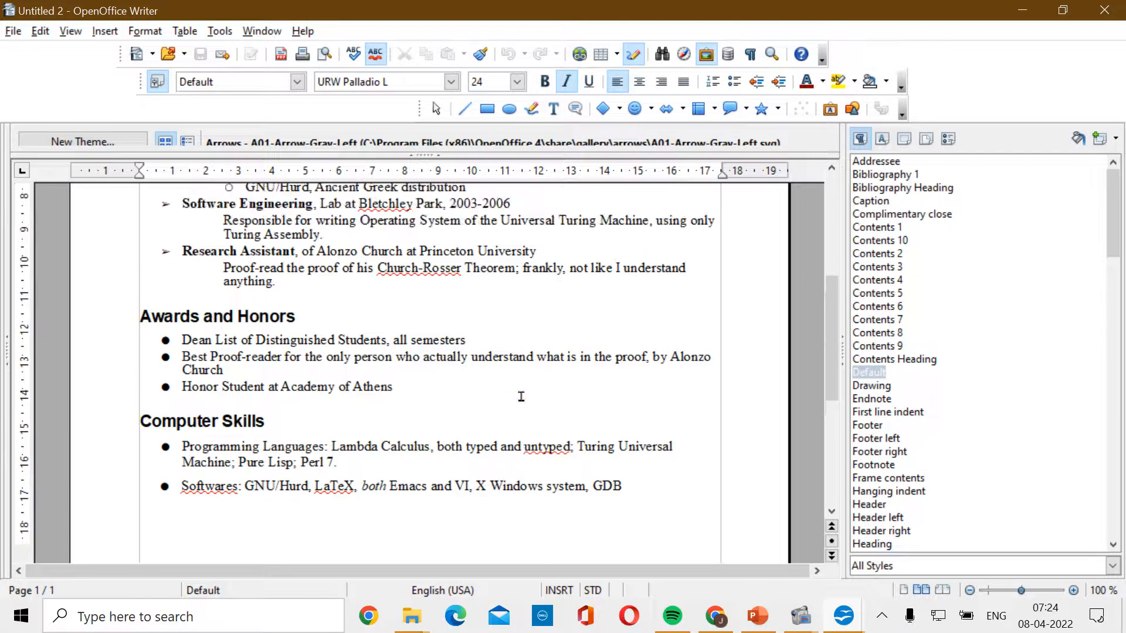
click(178, 302)
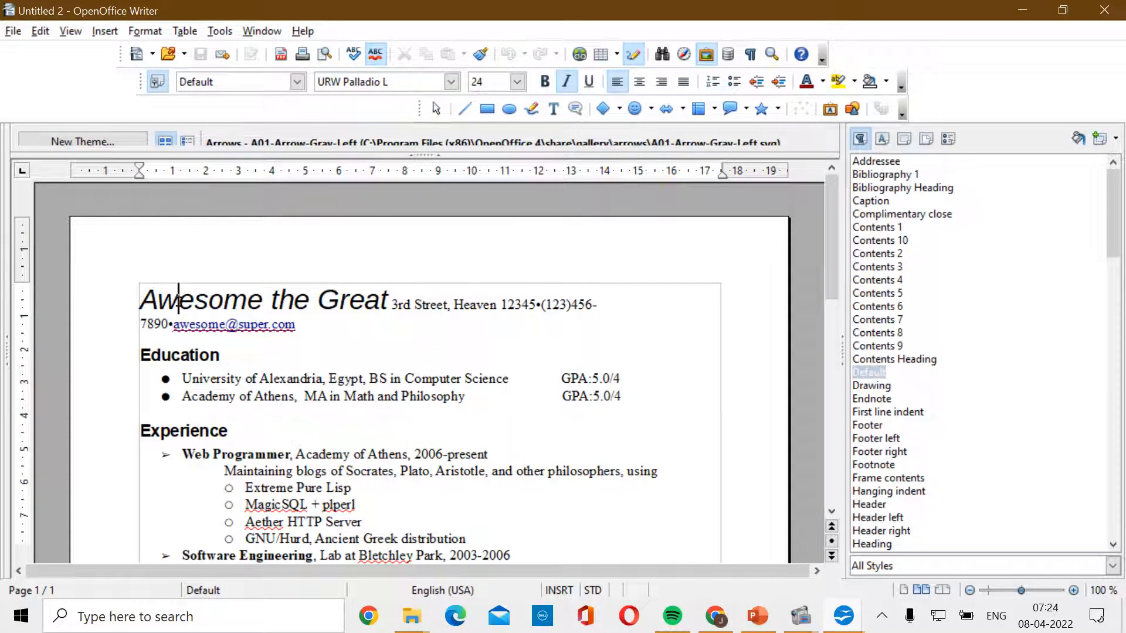
click(200, 431)
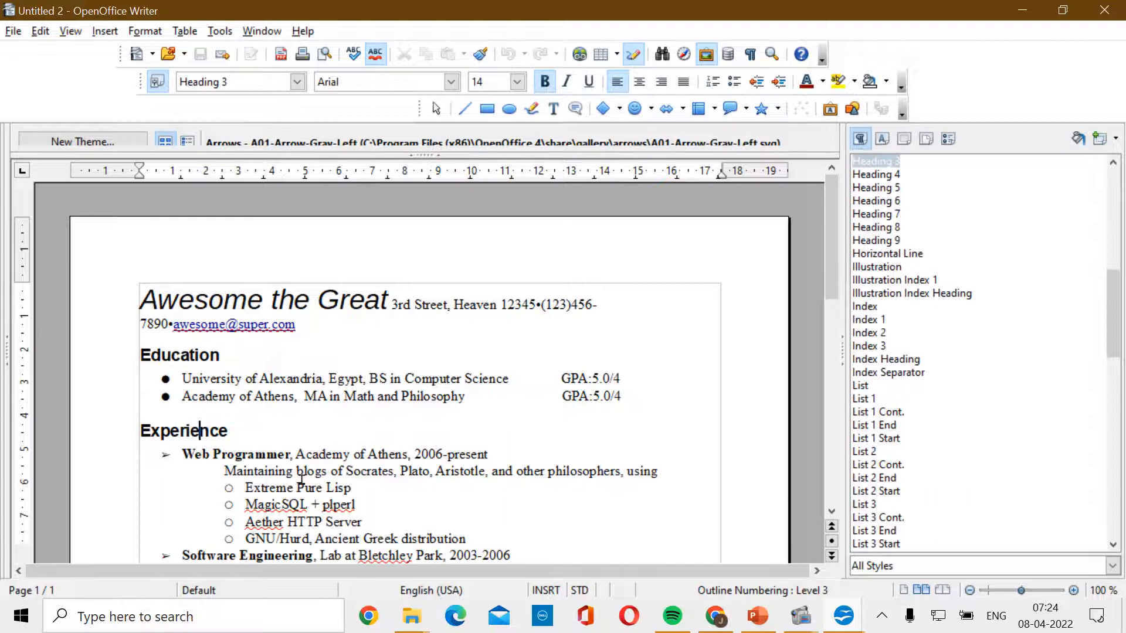
scroll(301, 480, down, 3)
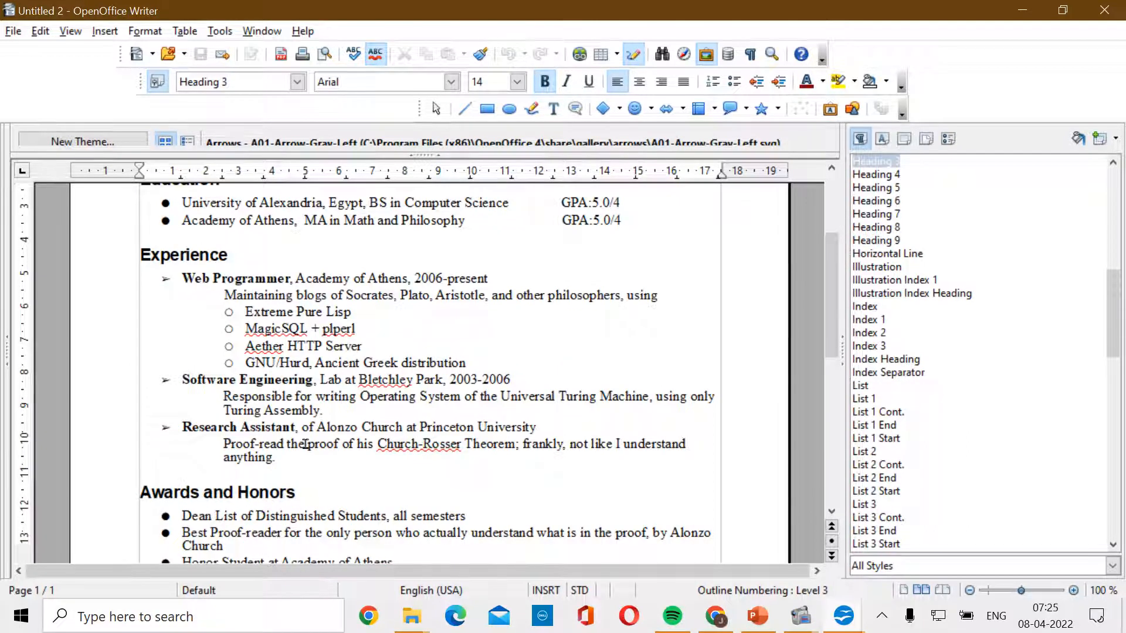
scroll(306, 444, down, 3)
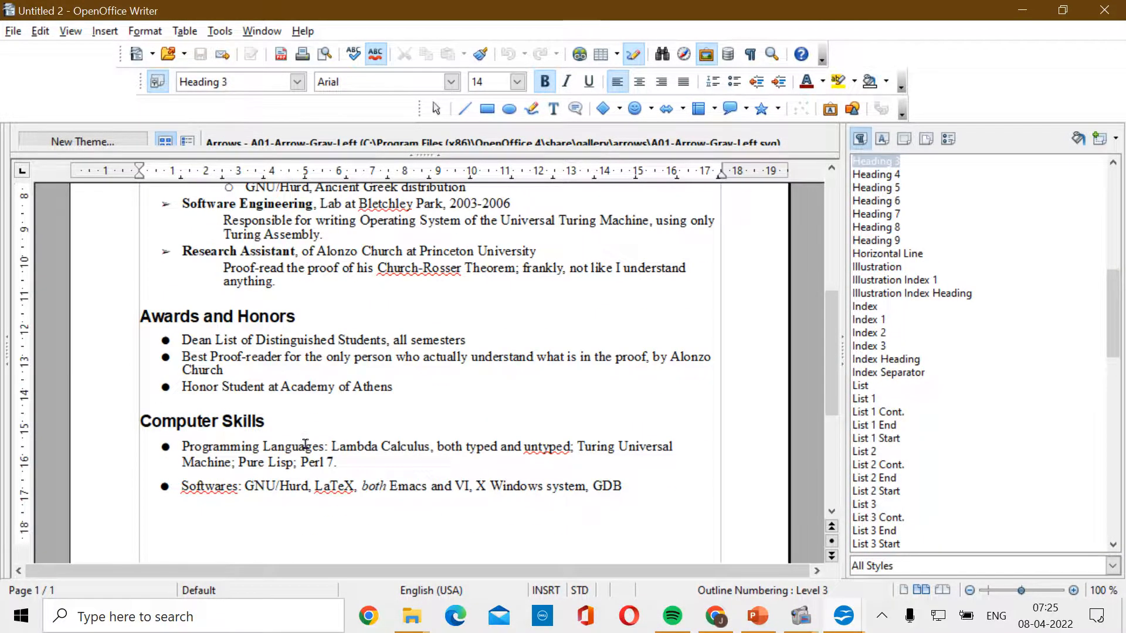
scroll(306, 444, up, 6)
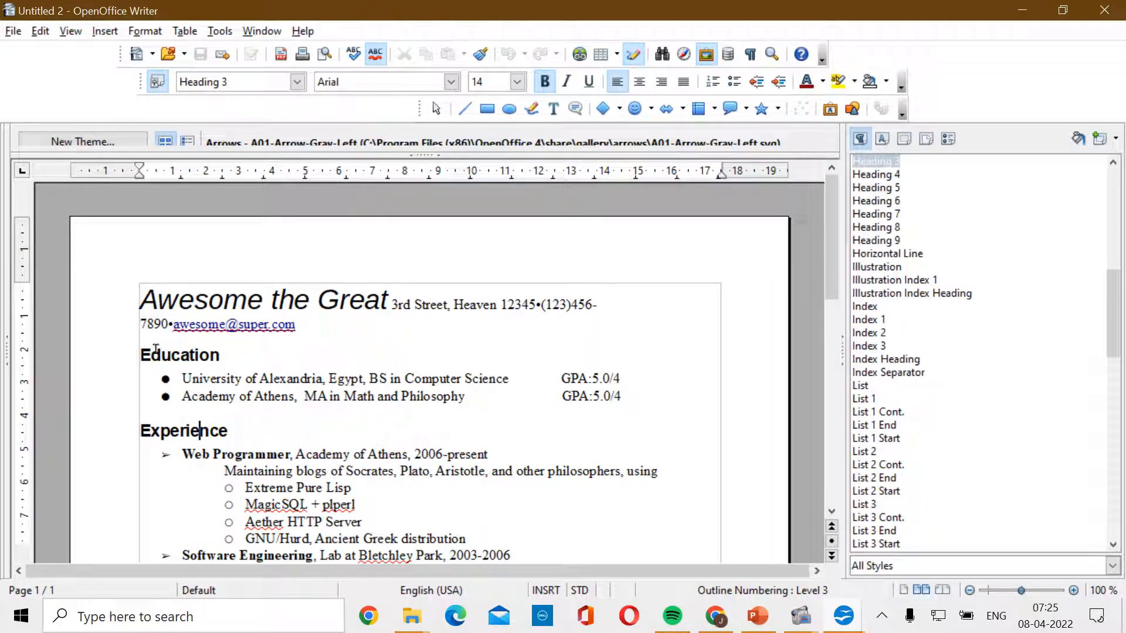
click(157, 300)
- Replace the sample title with the owner's full name and delete the leftover word 'Great'
drag(140, 300, 389, 301)
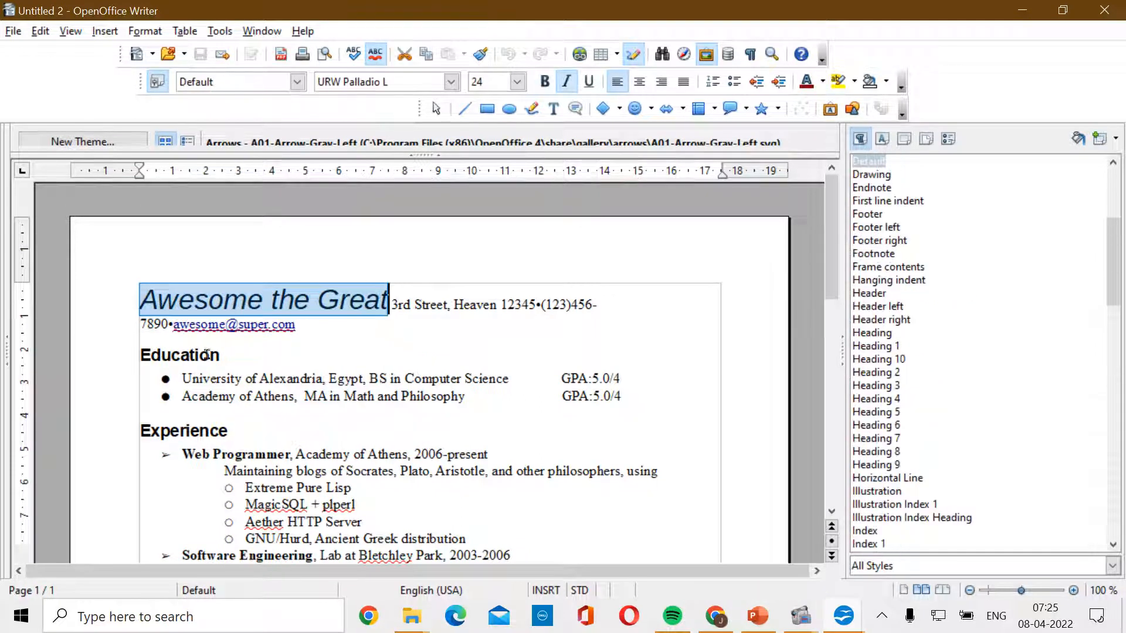
click(208, 300)
drag(143, 299, 319, 301)
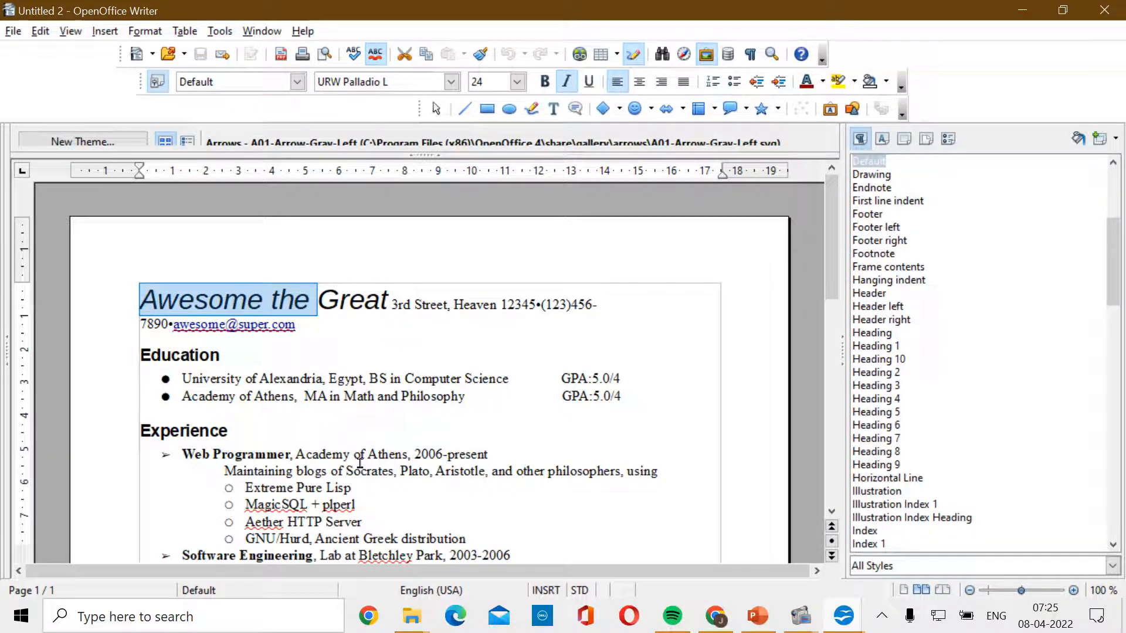
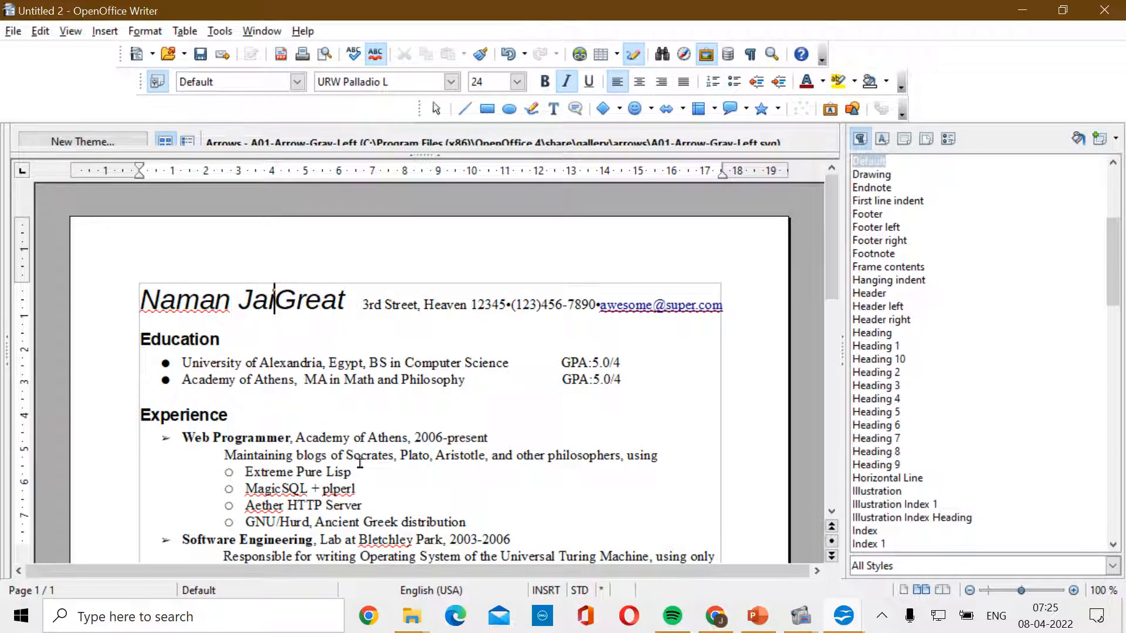
key(Delete)
key(Delete)
key(Delete)
key(Delete)
key(Delete)
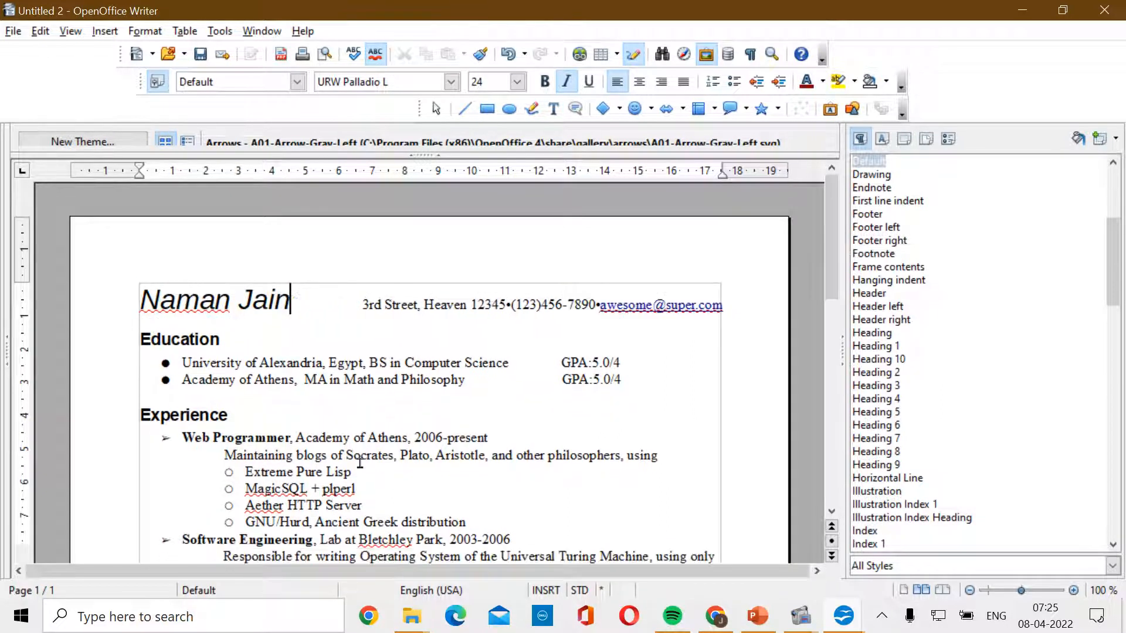
- Replace the sample street address and phone number with the owner's postal address
drag(359, 304, 576, 304)
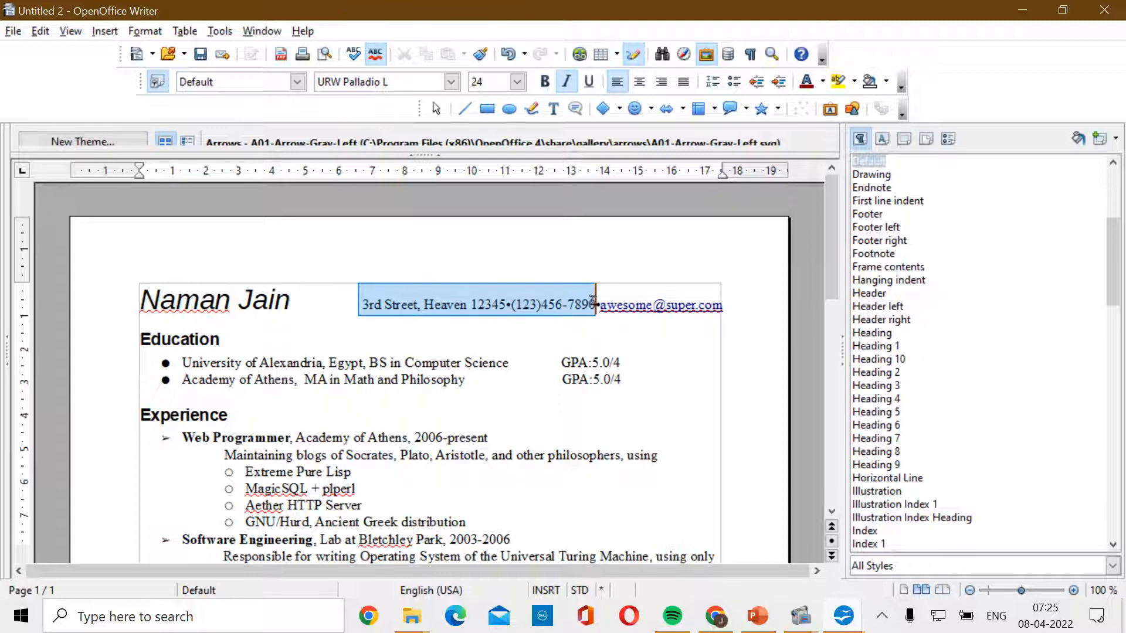
click(579, 444)
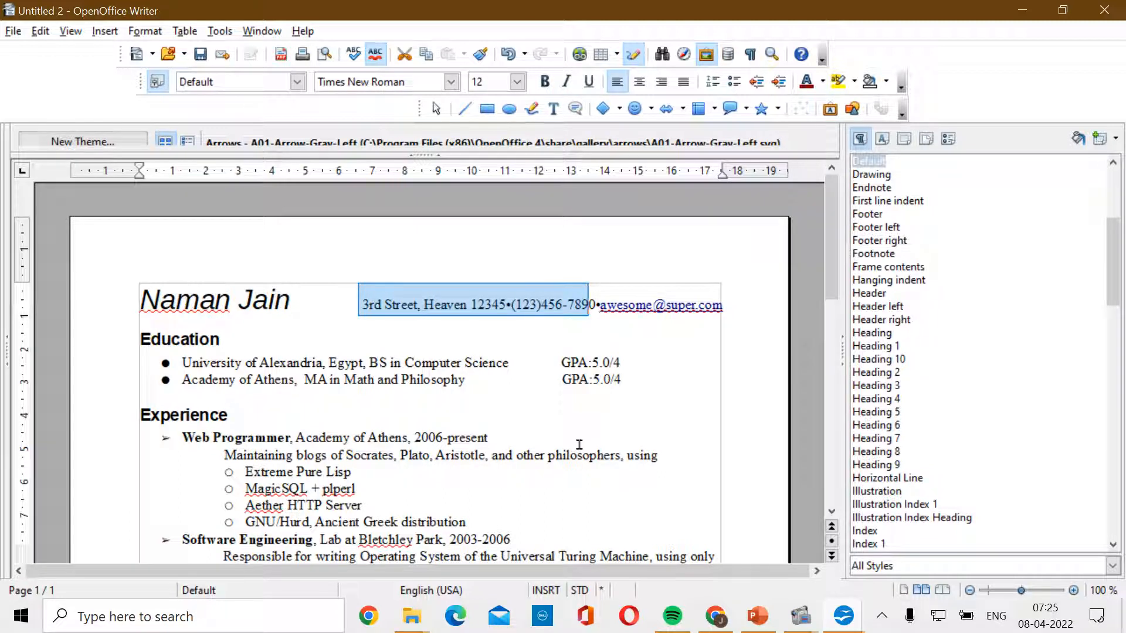
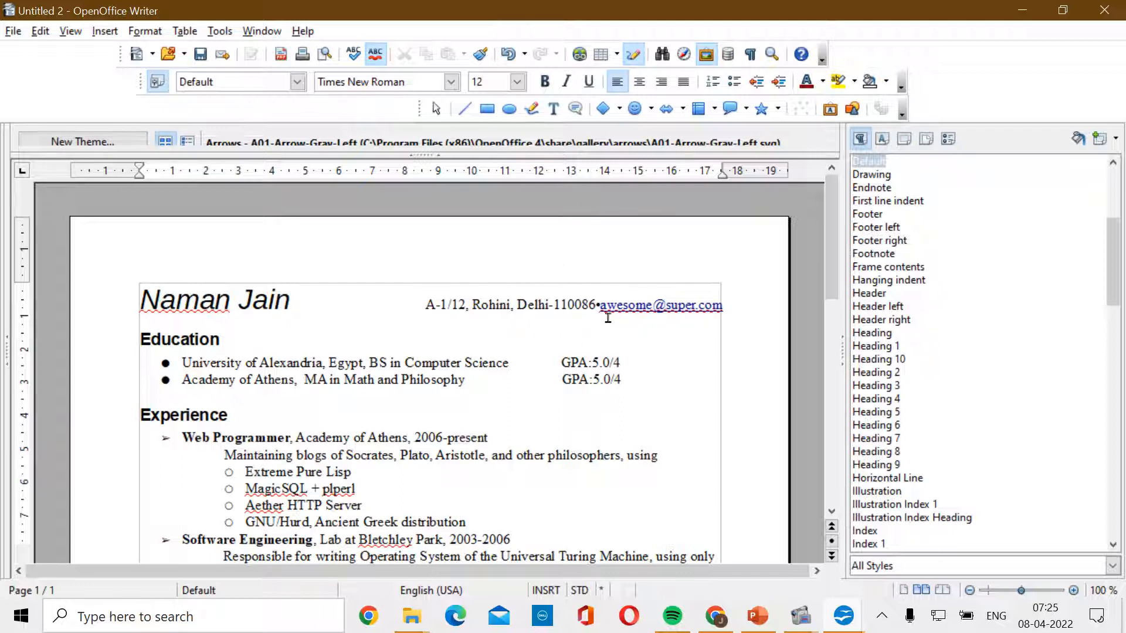
- Change the e-mail user name to the owner's name and move the e-mail onto its own line
key(Right)
key(Right)
key(Right)
key(Right)
key(Right)
key(Right)
key(Right)
key(Right)
key(Right)
key(Right)
key(Right)
key(Right)
key(Right)
key(Right)
key(Right)
key(Right)
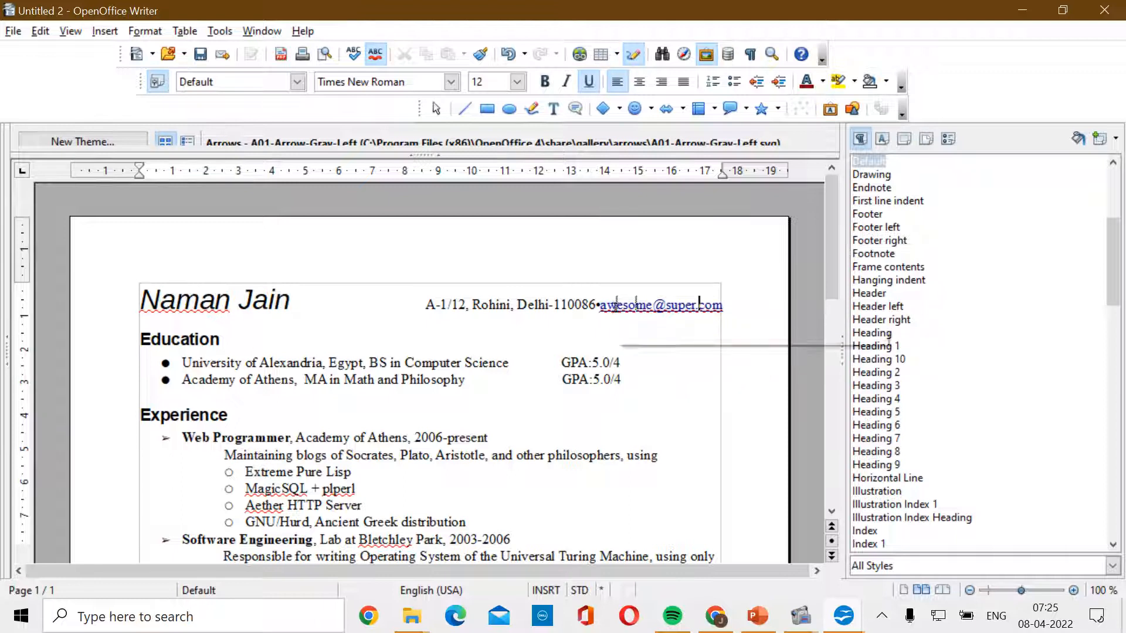
double_click(641, 305)
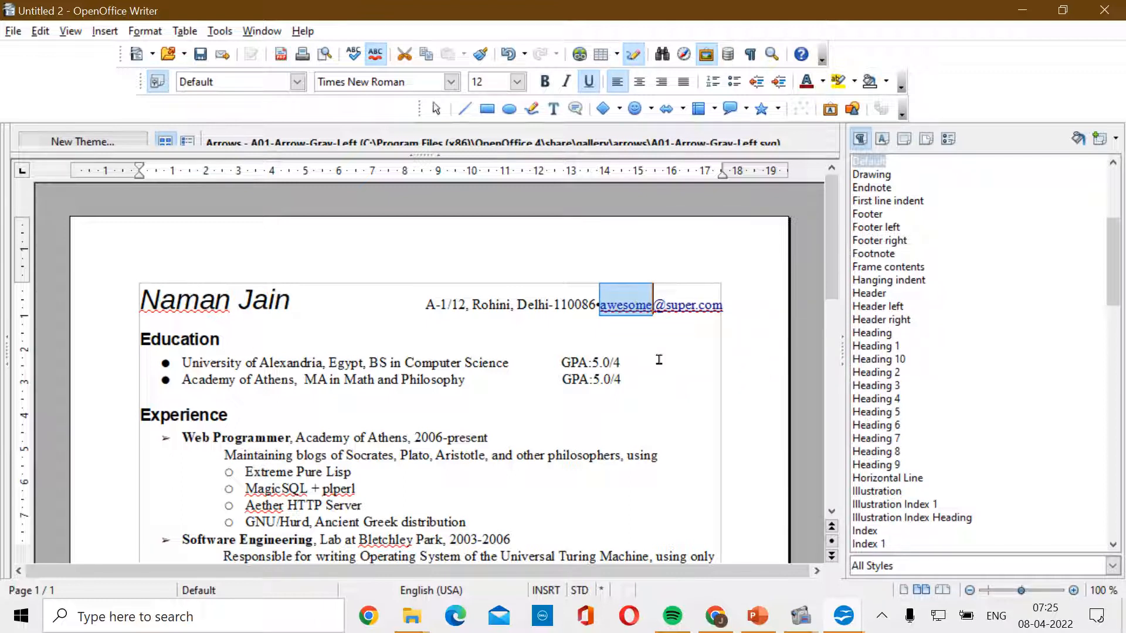
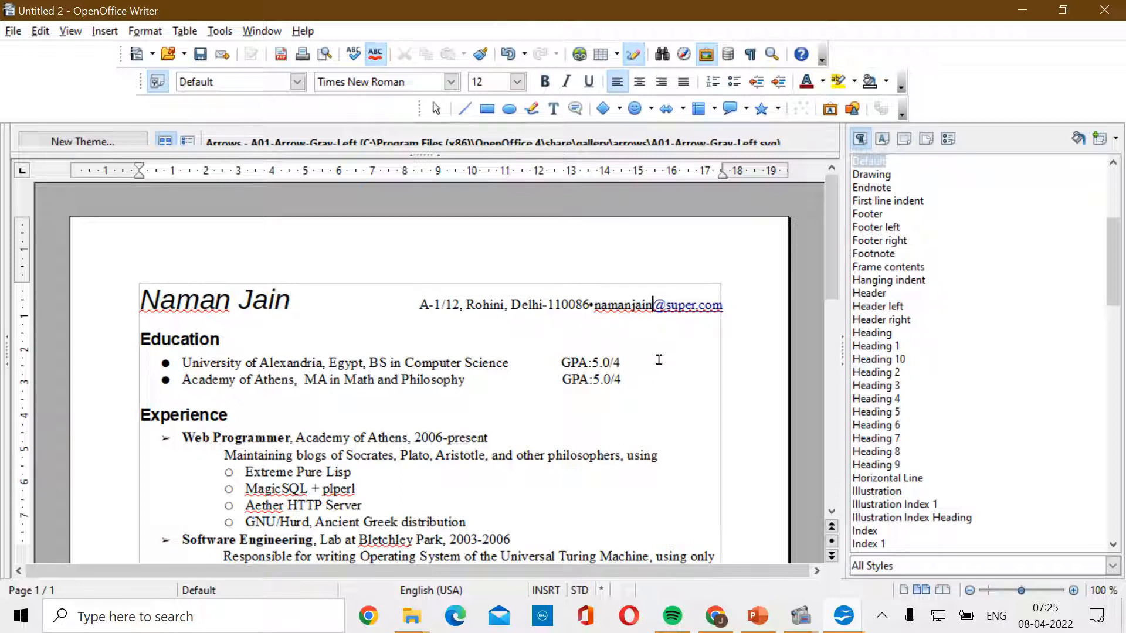
click(697, 313)
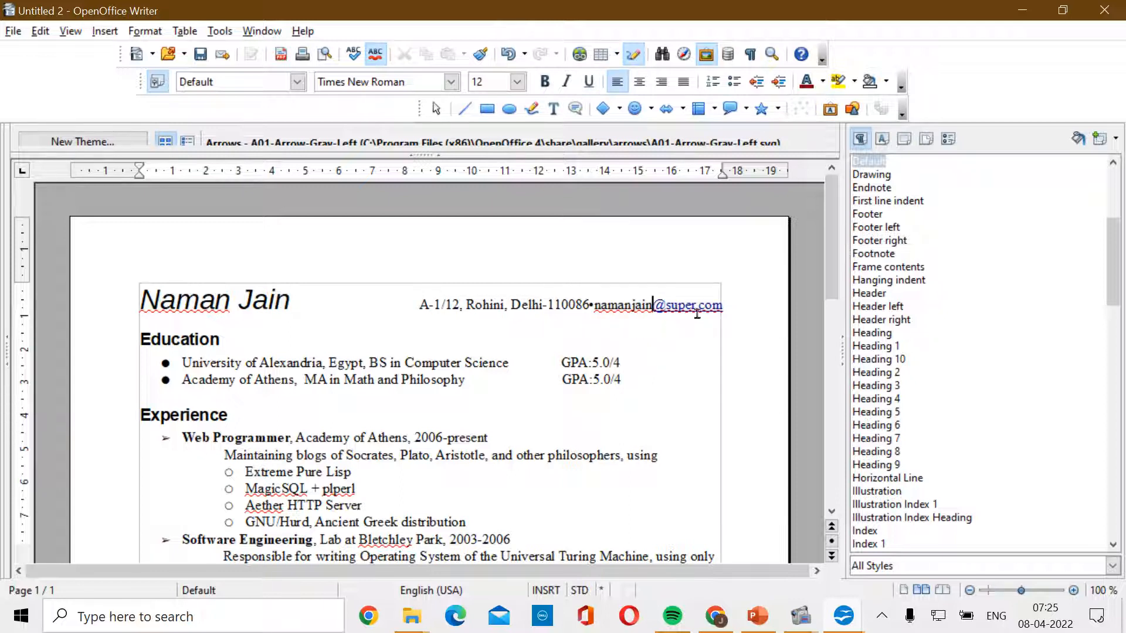
click(591, 305)
key(Return)
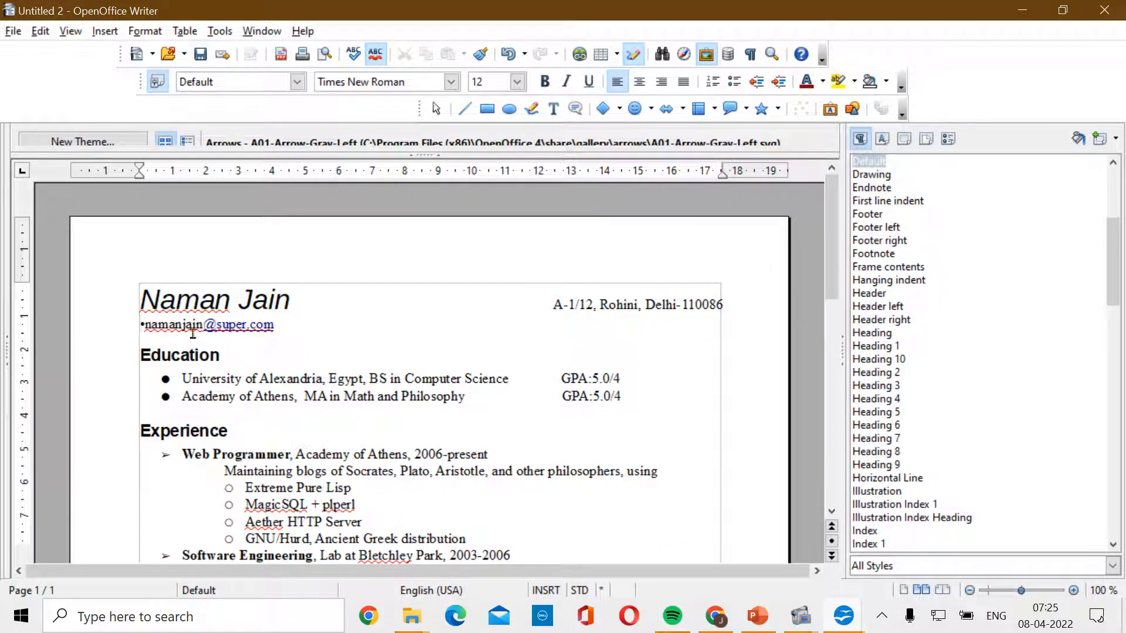
drag(229, 323, 249, 334)
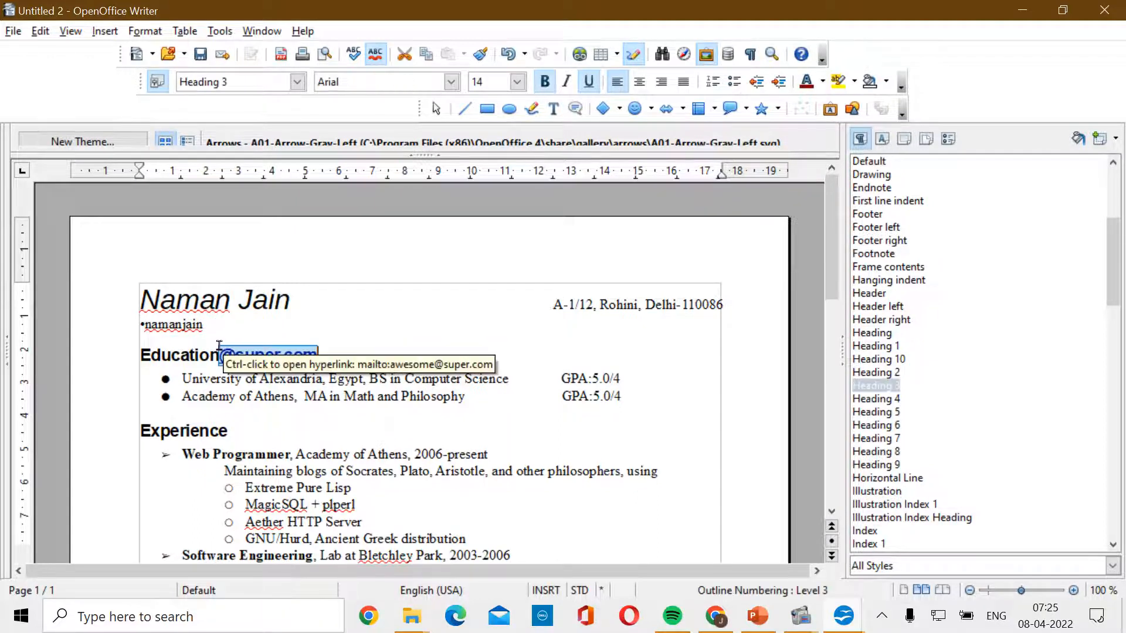
key(ctrl+z)
click(158, 354)
scroll(302, 430, down, 15)
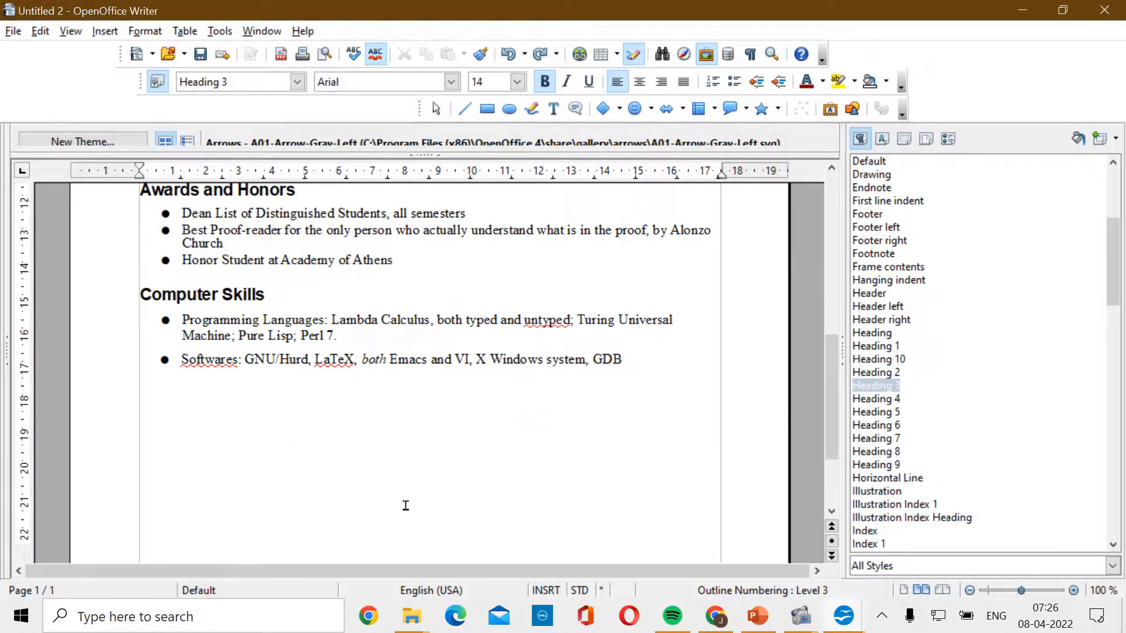
scroll(405, 506, up, 15)
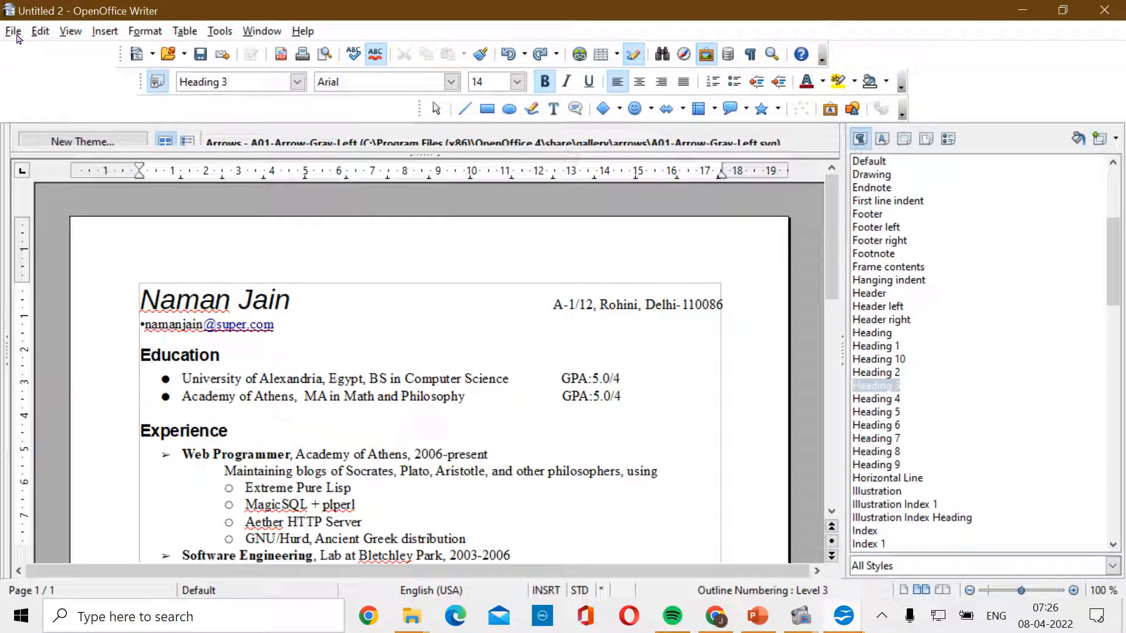
- Save the resume in CLASS X as an .odt named with the owner's name plus '-RESUME'
click(13, 32)
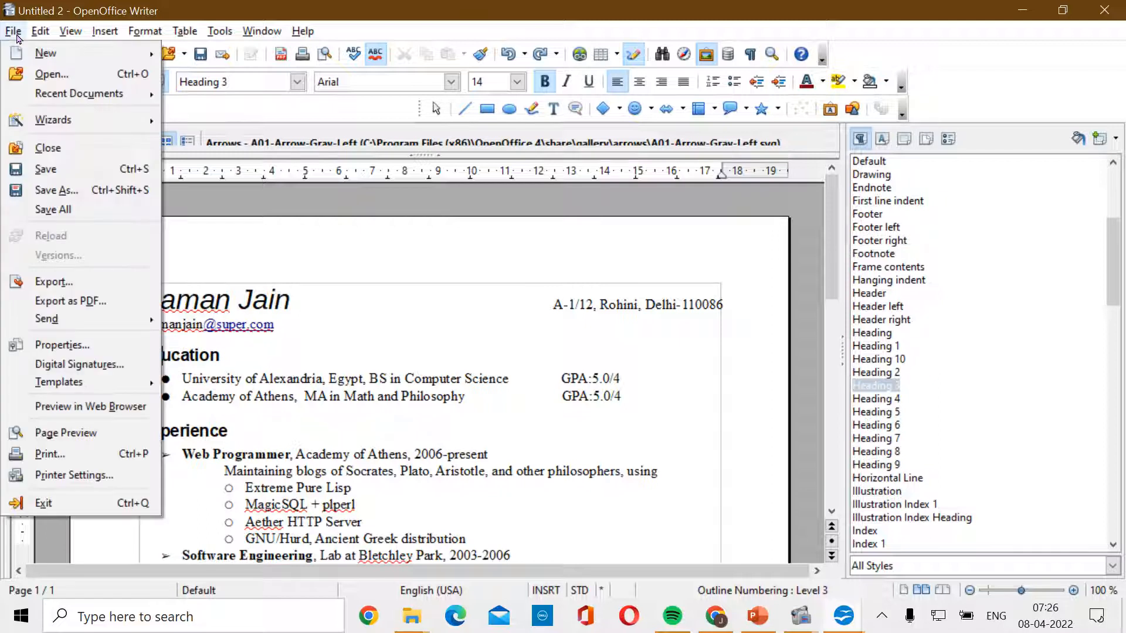
click(52, 174)
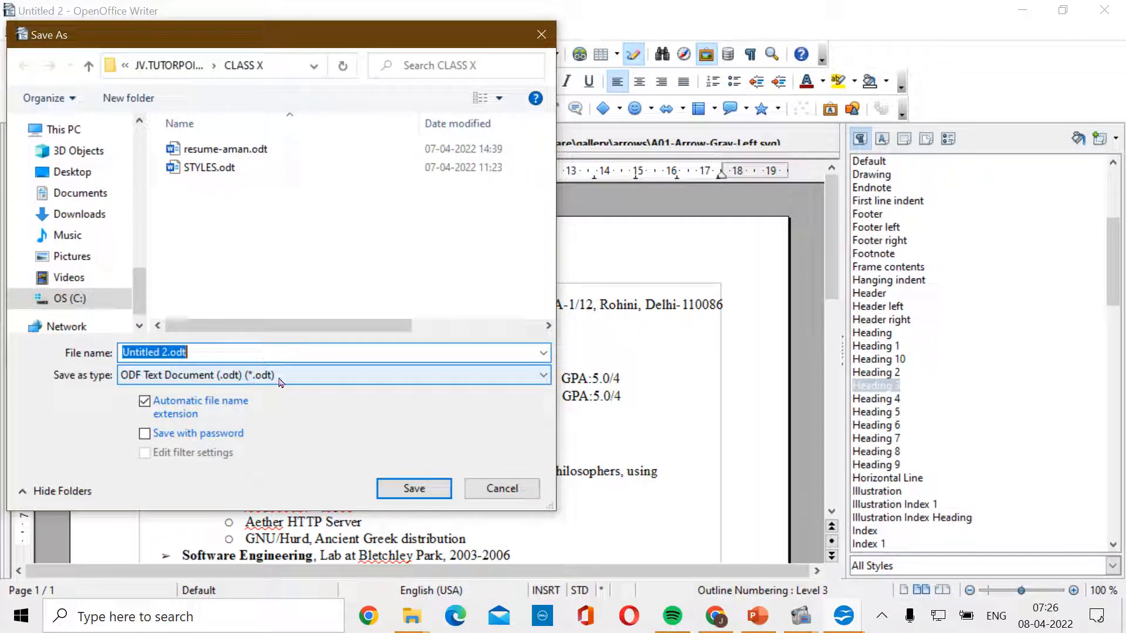
text(NAMAN-RESUME)
key(Return)
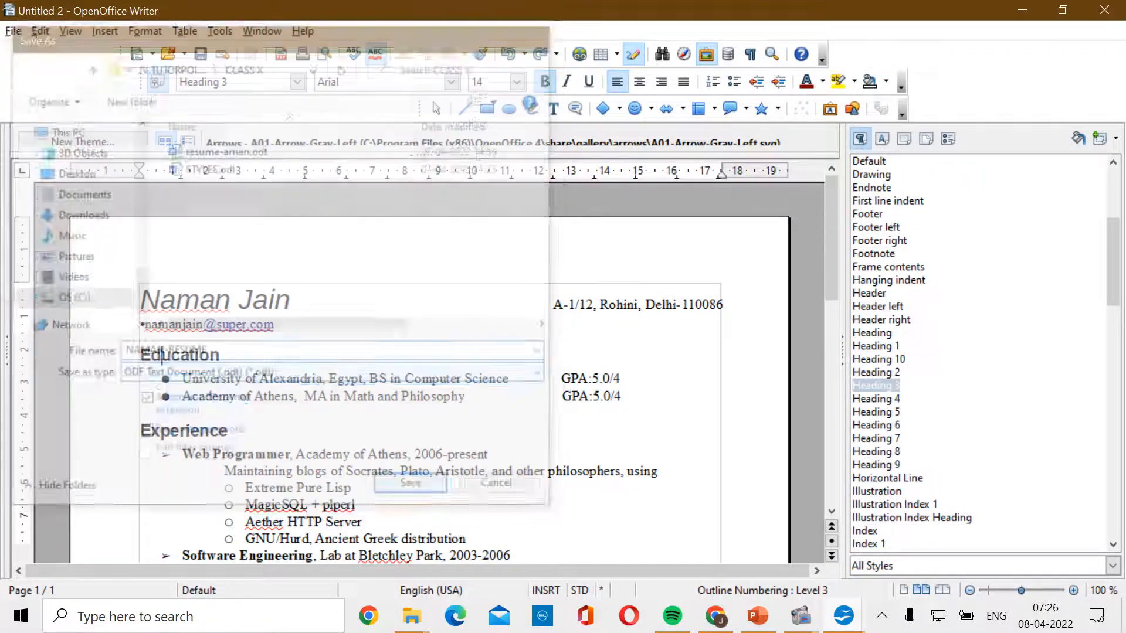
- Select the resume file in the CLASS X folder, then bring the PowerPoint presentation forward
mouse_move(422, 621)
click(484, 546)
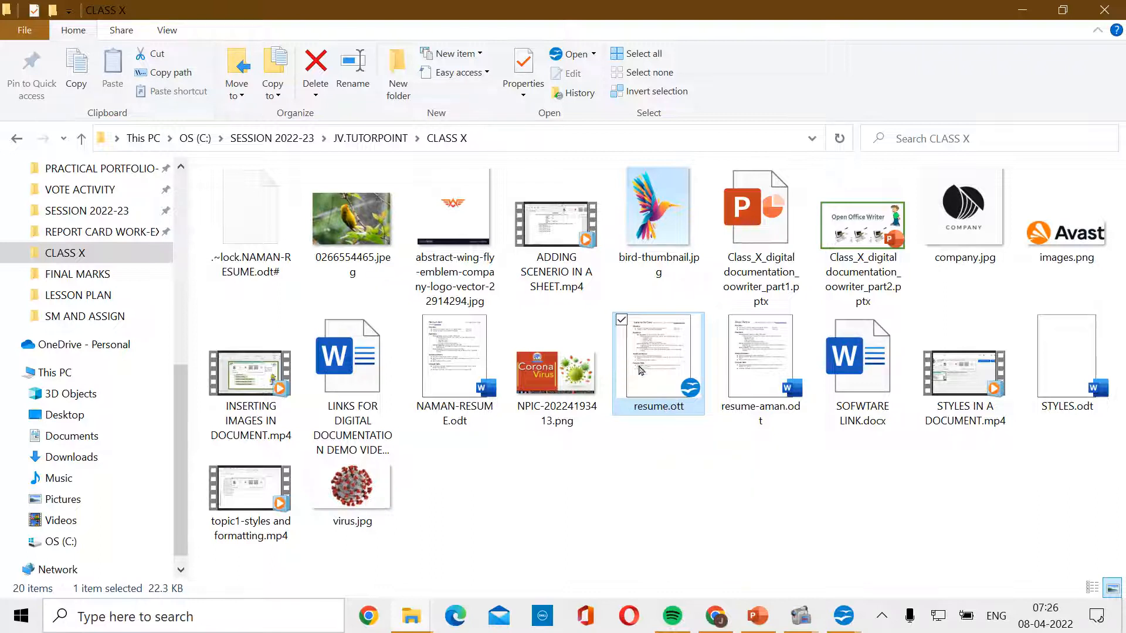
click(445, 370)
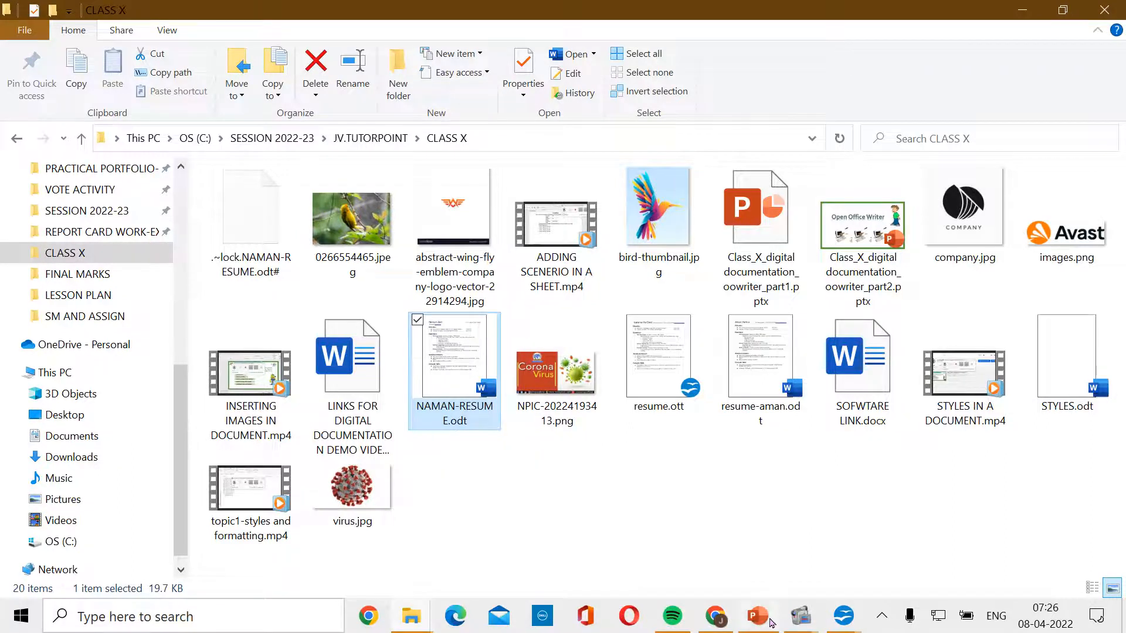
click(776, 557)
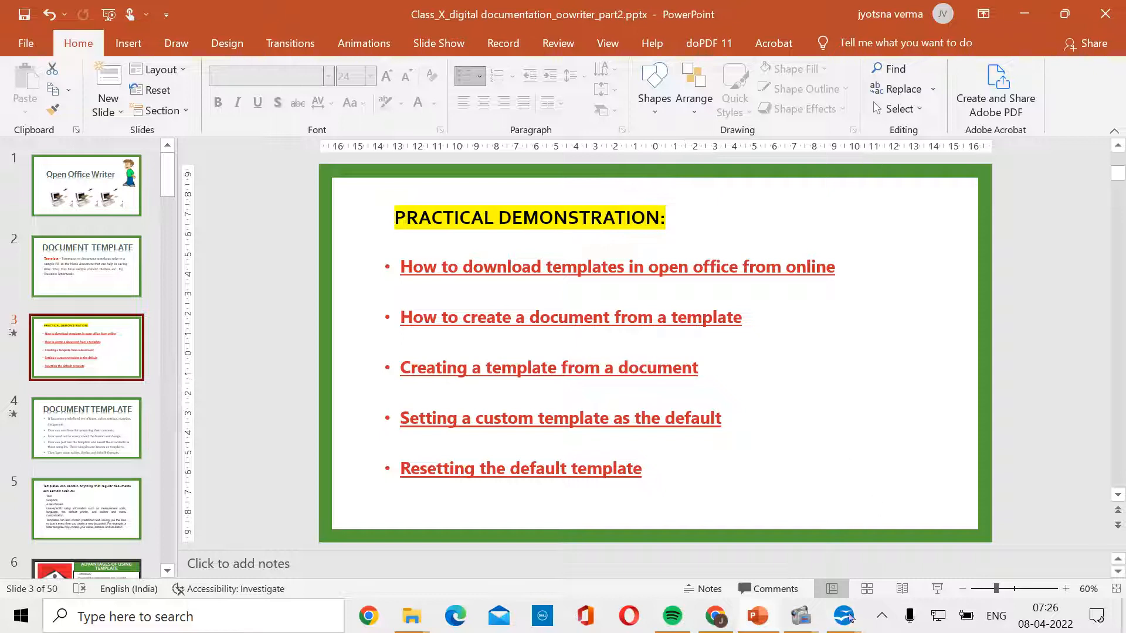
- Switch from PowerPoint to Writer's blank Untitled 1 window using the taskbar preview
mouse_move(843, 616)
click(694, 515)
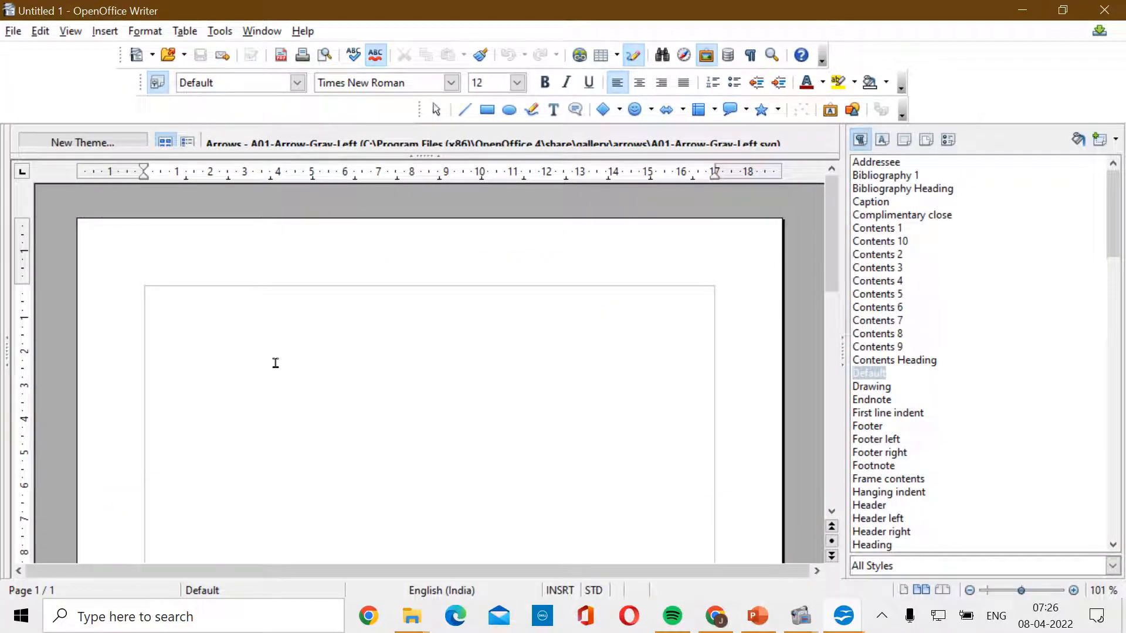
scroll(434, 360, down, 6)
scroll(433, 360, up, 6)
mouse_move(420, 106)
mouse_down()
mouse_move(271, 234)
mouse_move(292, 241)
mouse_move(415, 99)
mouse_up()
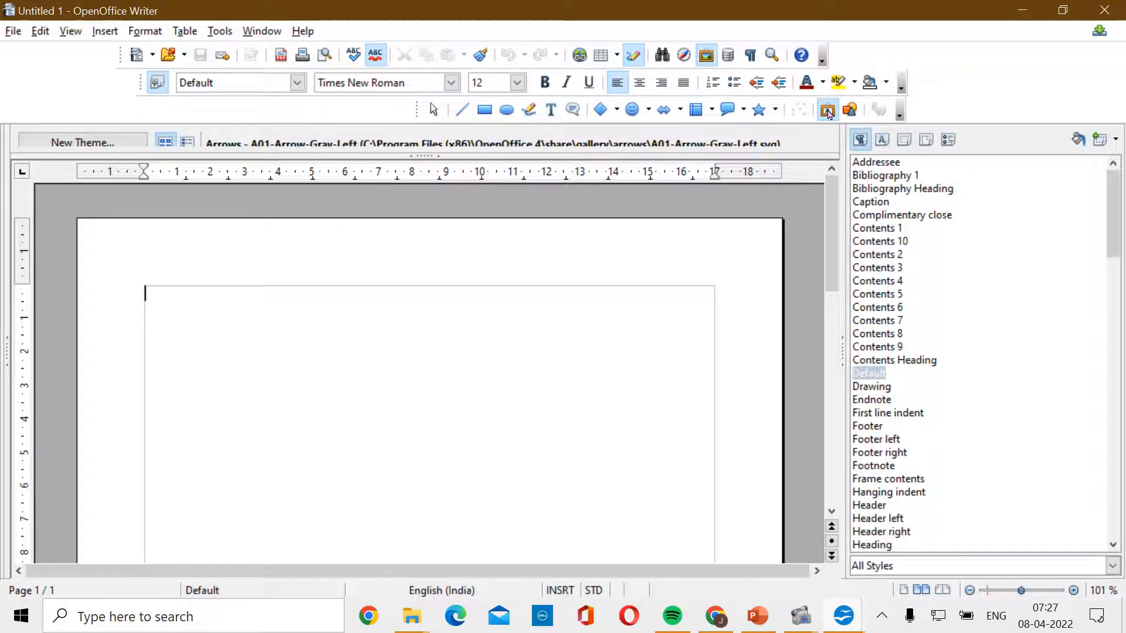
- Insert the plain black arched Fontwork style from the Fontwork Gallery onto the page
click(827, 110)
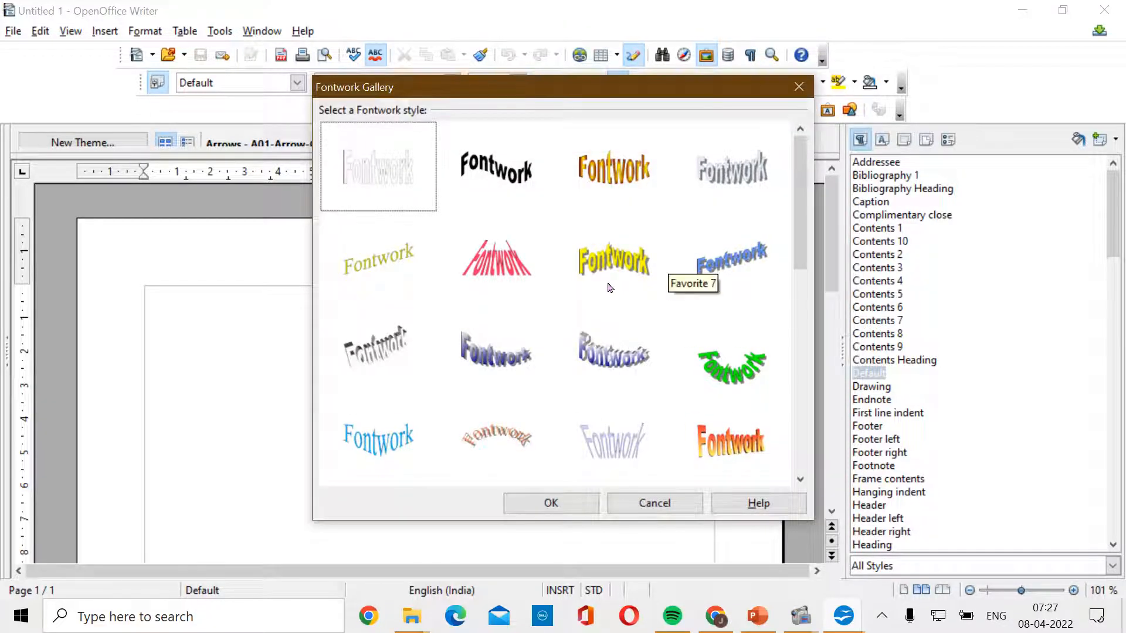
scroll(675, 296, down, 3)
scroll(674, 296, up, 3)
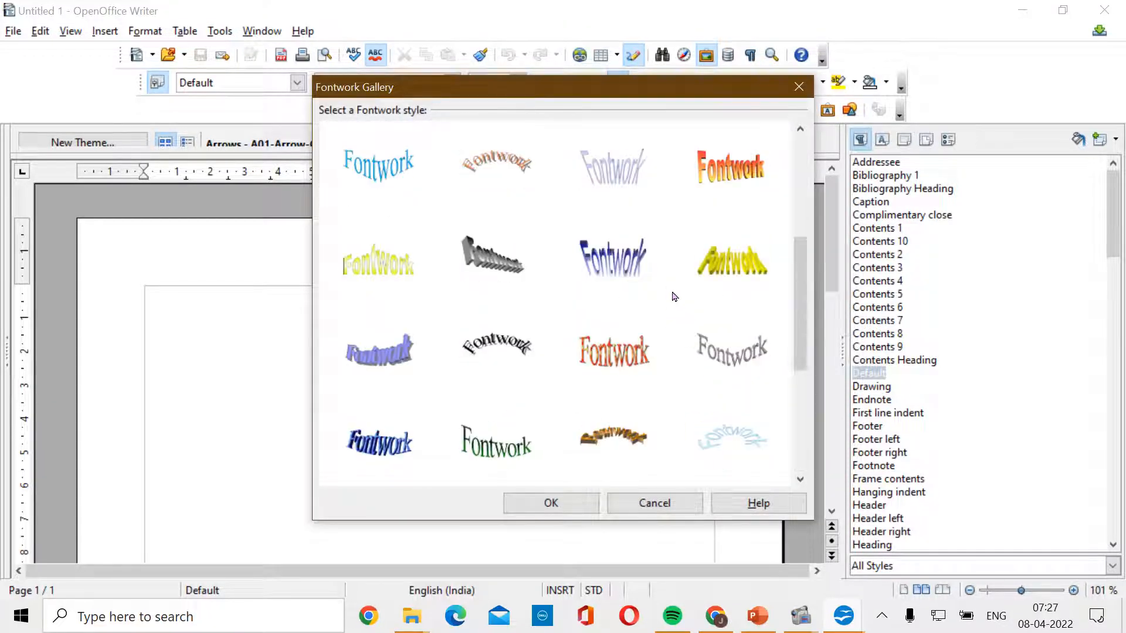
scroll(674, 296, up, 3)
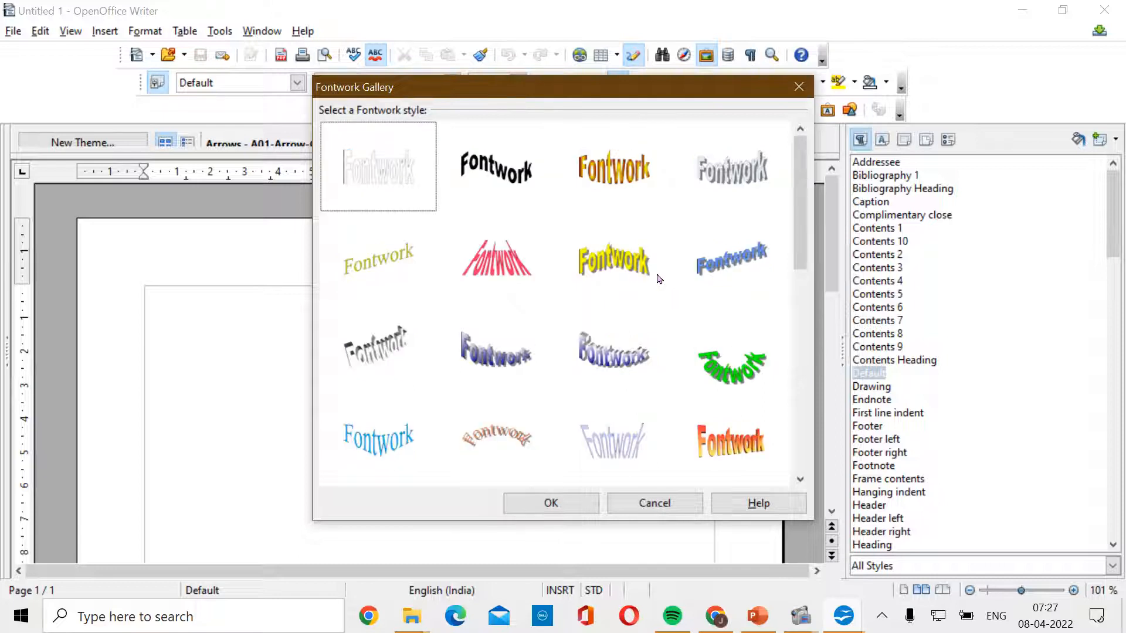
click(482, 187)
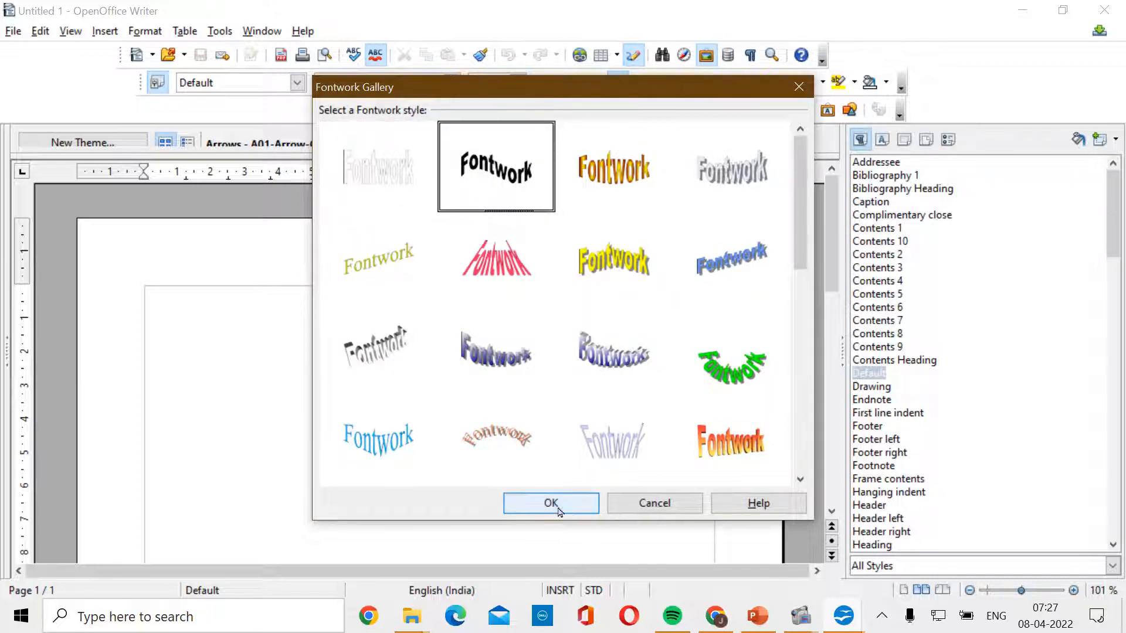
click(539, 505)
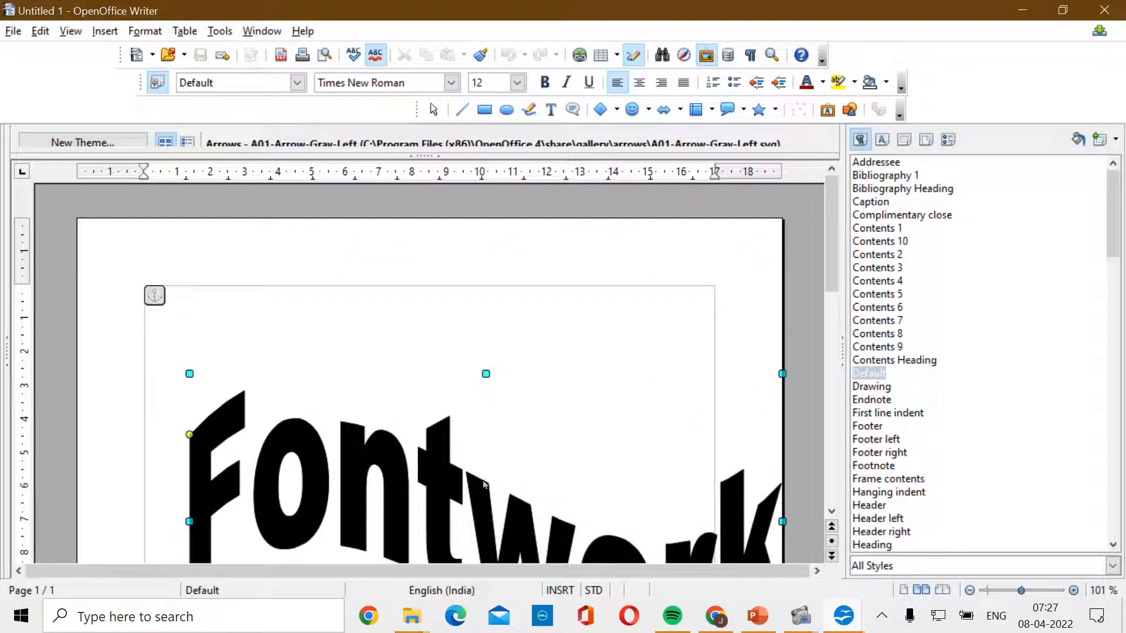
scroll(286, 446, down, 2)
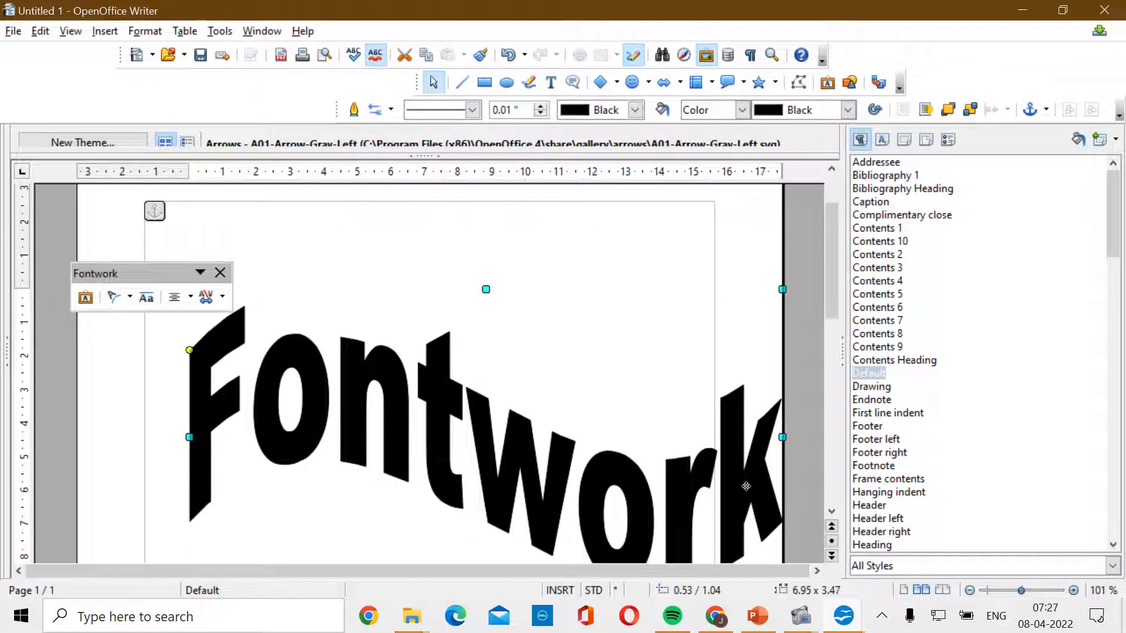
- Change the Fontwork object's text from 'Fontwork' to 'ABC Ltd.'
double_click(441, 414)
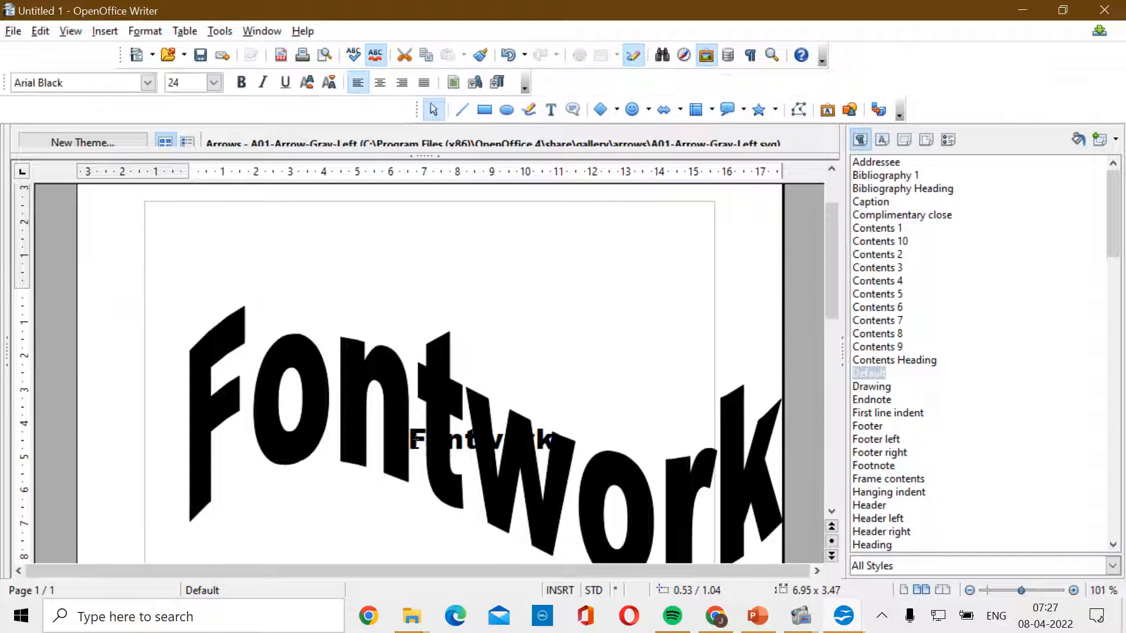
double_click(488, 442)
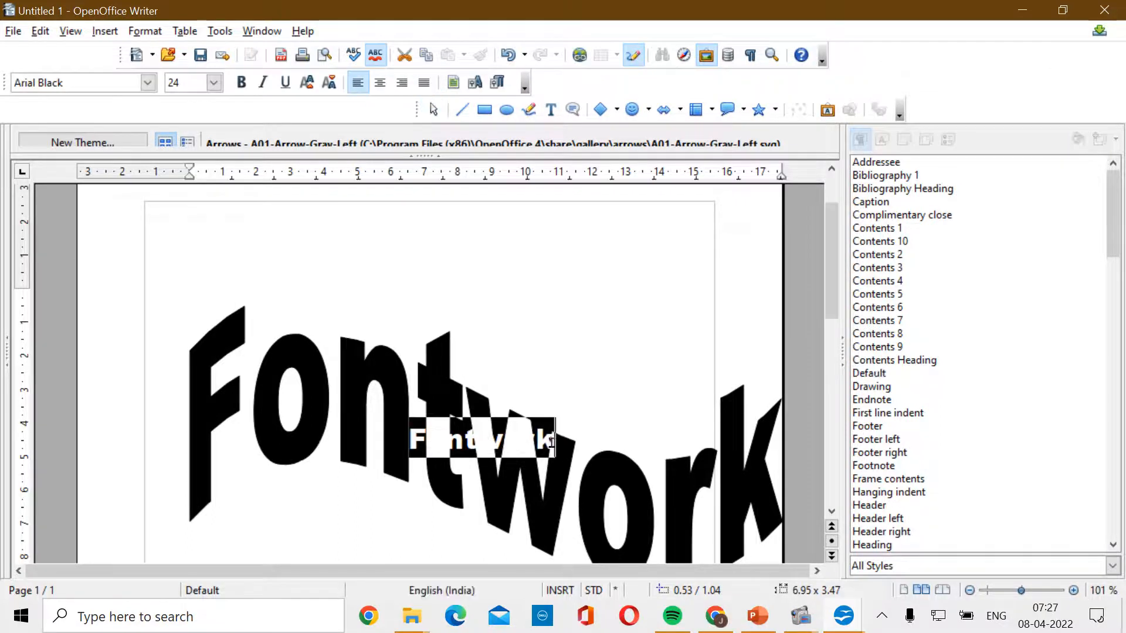
text(ABC)
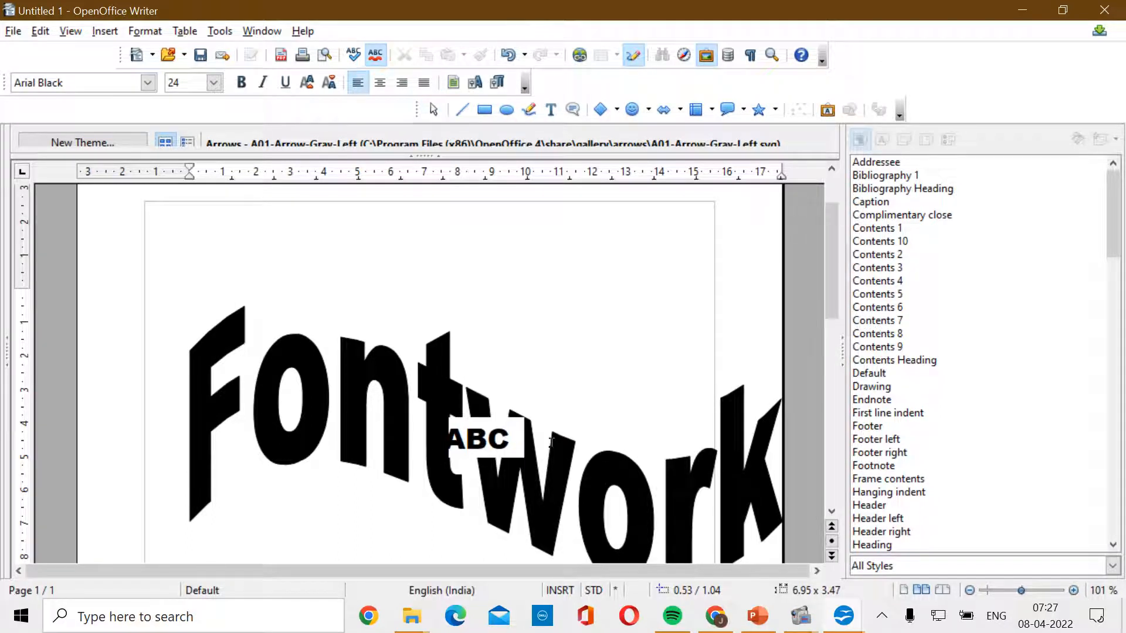
text( Ltd.)
click(620, 364)
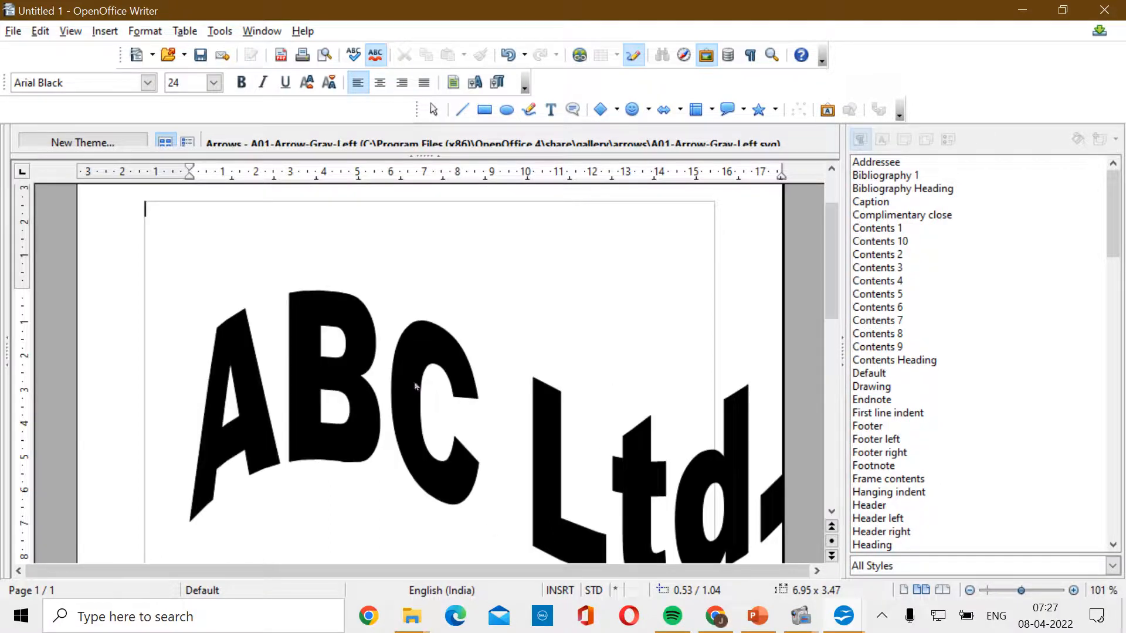
- Resize the ABC Ltd. Fontwork down to a small heading near the top of the page
click(309, 407)
drag(189, 437, 617, 437)
drag(699, 288, 695, 469)
drag(657, 516, 282, 288)
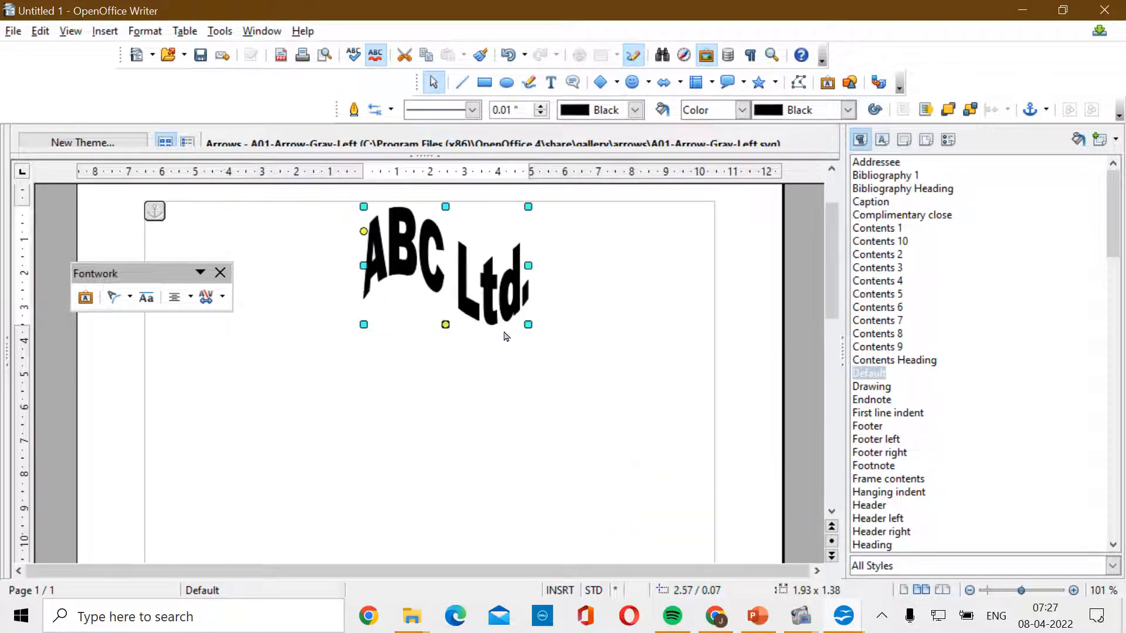
drag(534, 327, 482, 263)
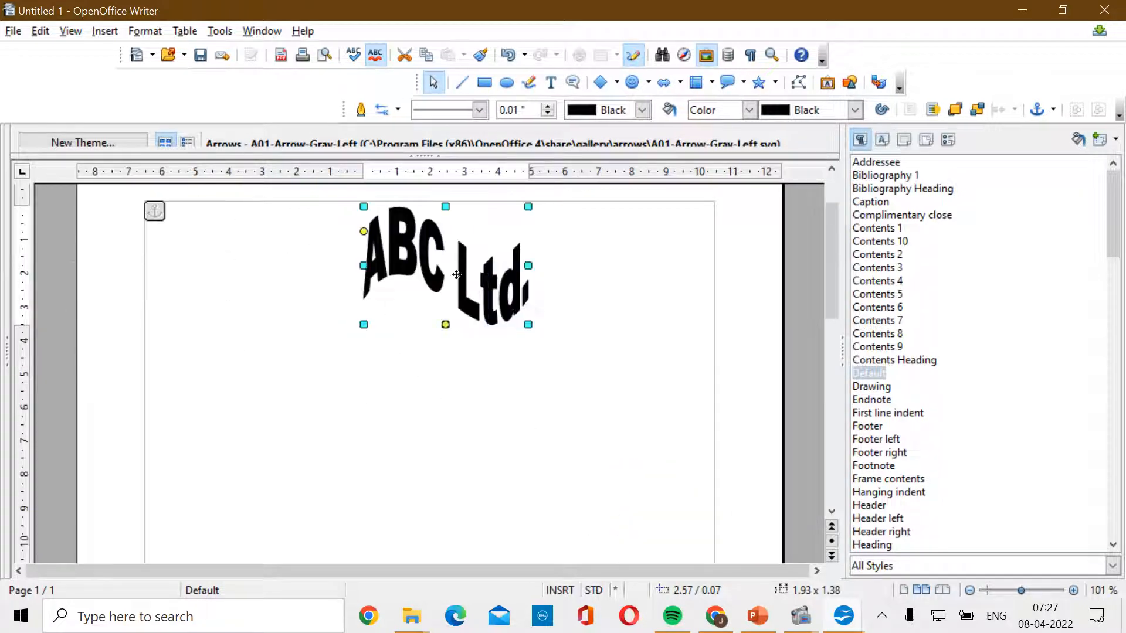
drag(363, 324, 402, 271)
- Move the ABC Ltd. Fontwork heading into the page's top-left corner
click(402, 240)
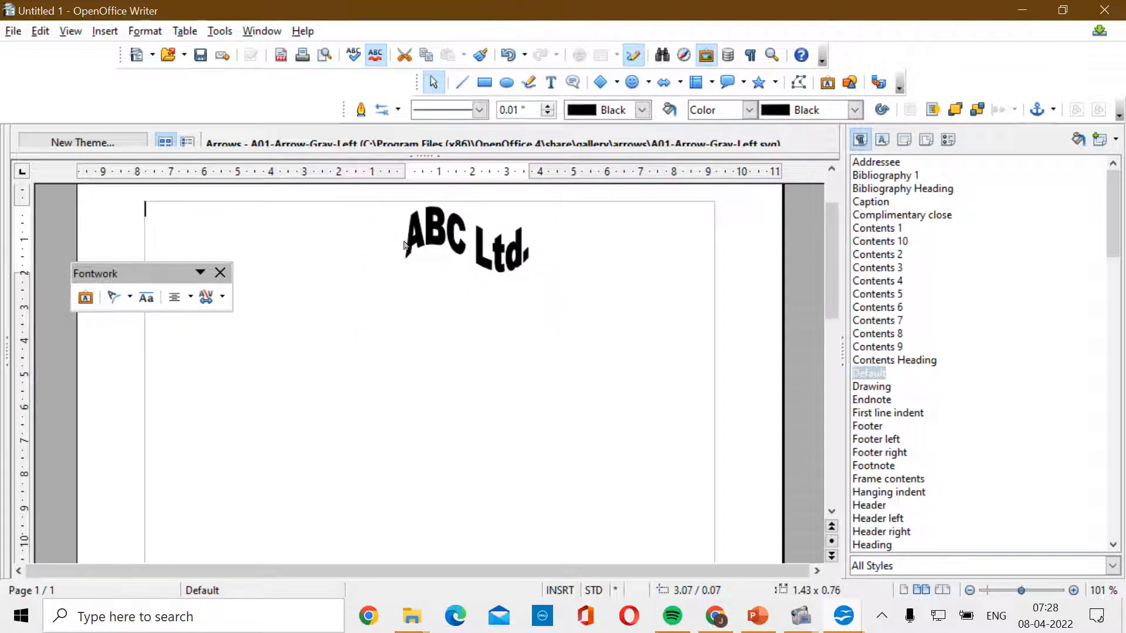
click(404, 239)
drag(406, 239, 204, 245)
click(435, 306)
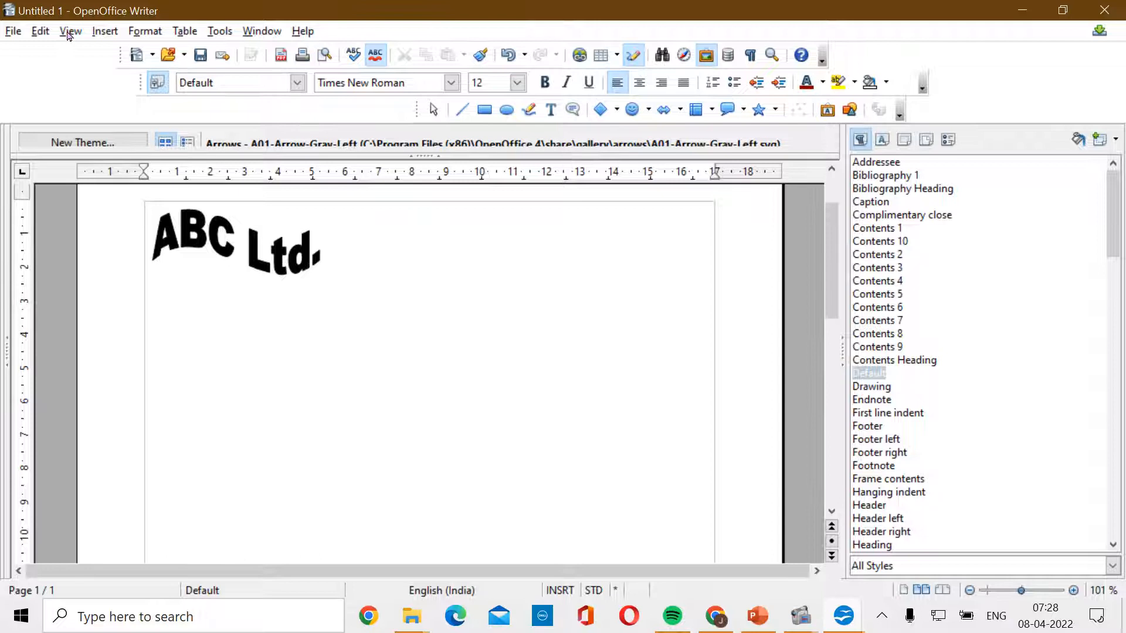
- Insert the abstract-wing-fly-emblem logo image from the CLASS X folder
click(105, 31)
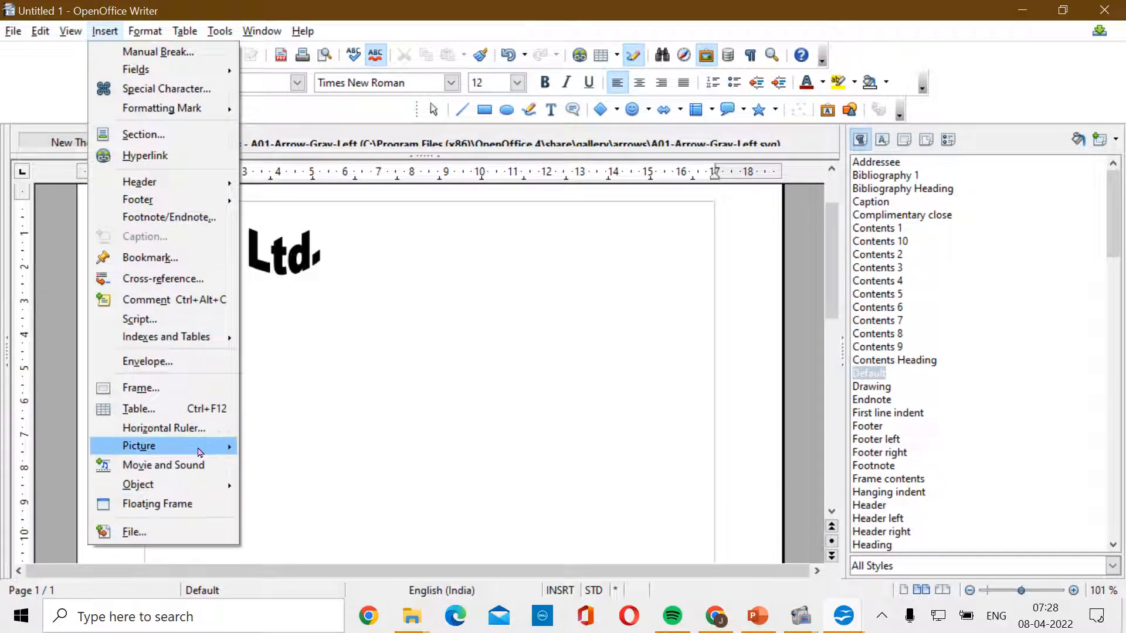
mouse_move(200, 452)
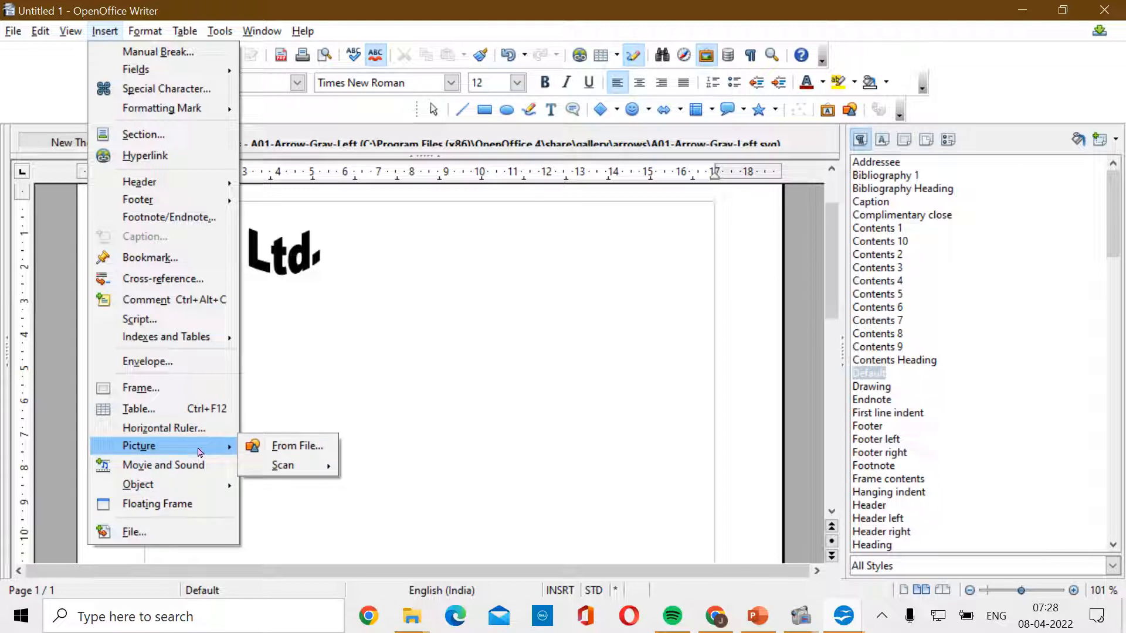
click(270, 447)
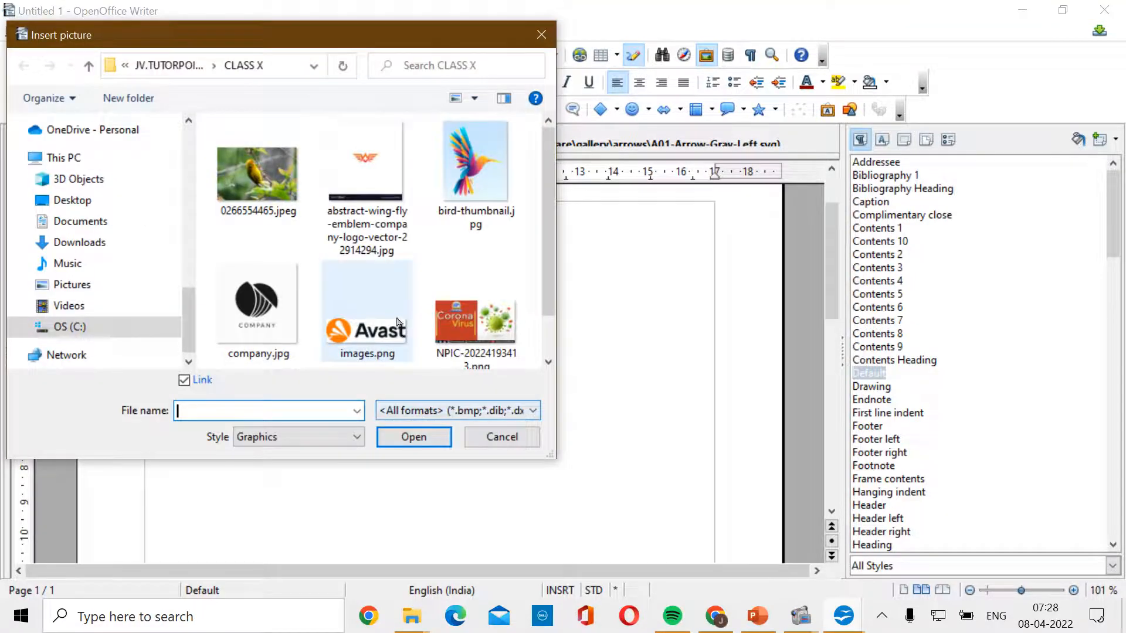
click(381, 196)
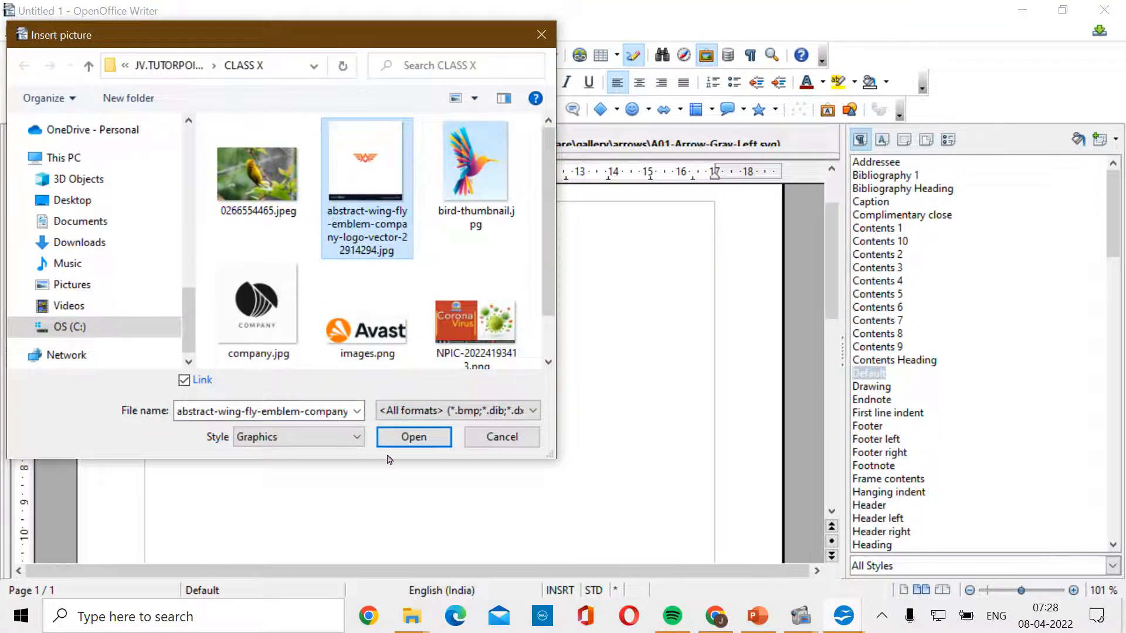
click(414, 441)
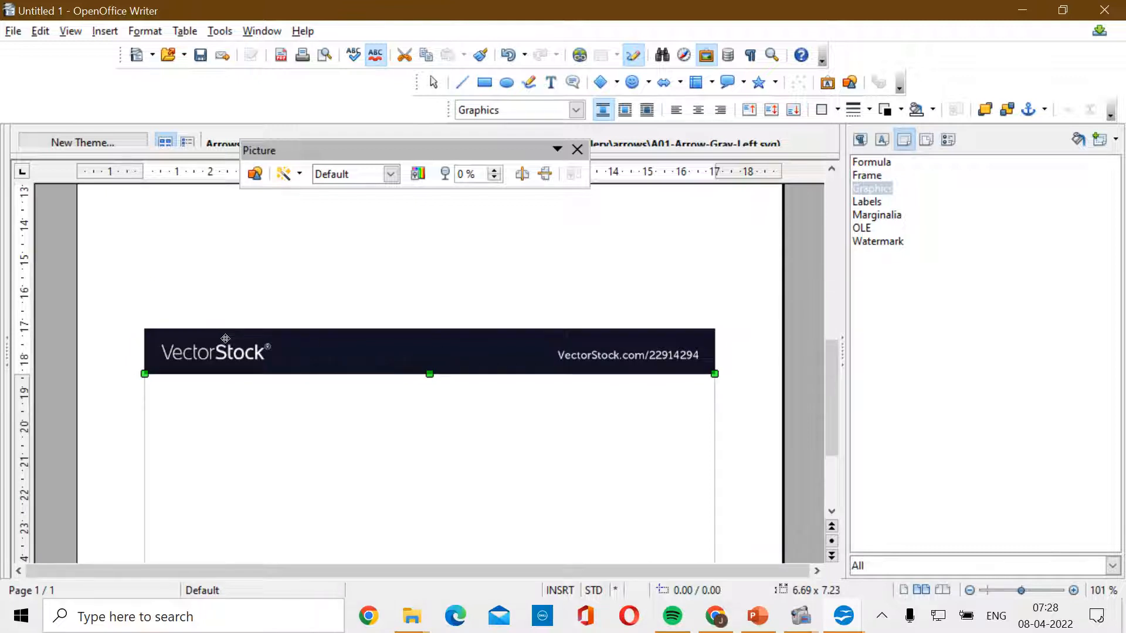
- Crop 2.86 cm off the logo's bottom and shorten its height to 15.03 cm
right_click(479, 346)
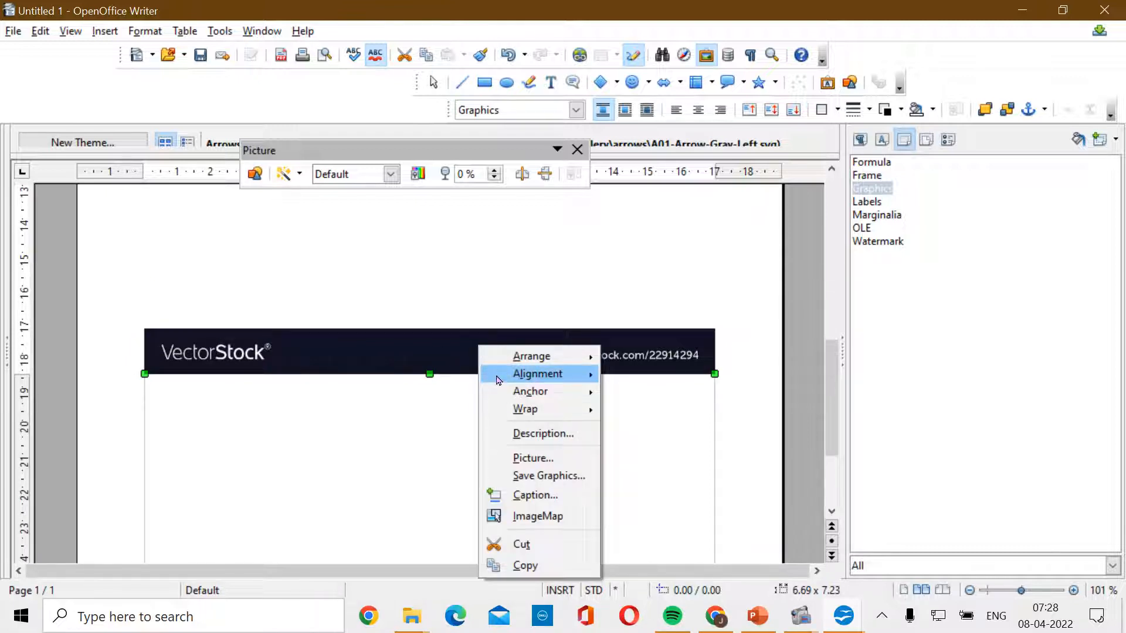
click(549, 463)
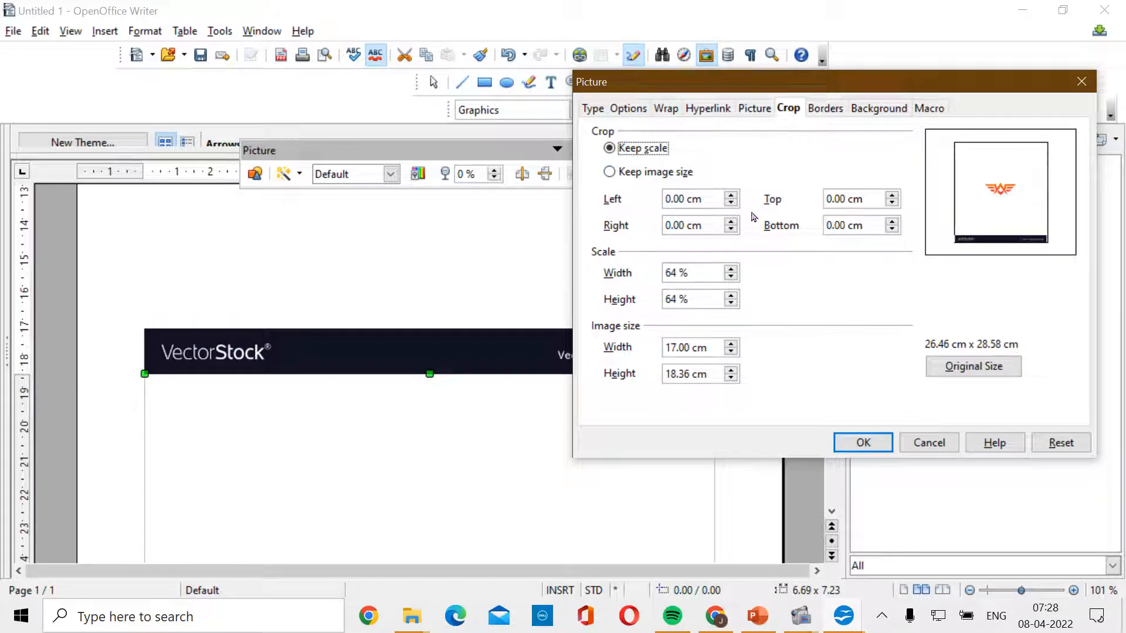
click(892, 222)
click(892, 222)
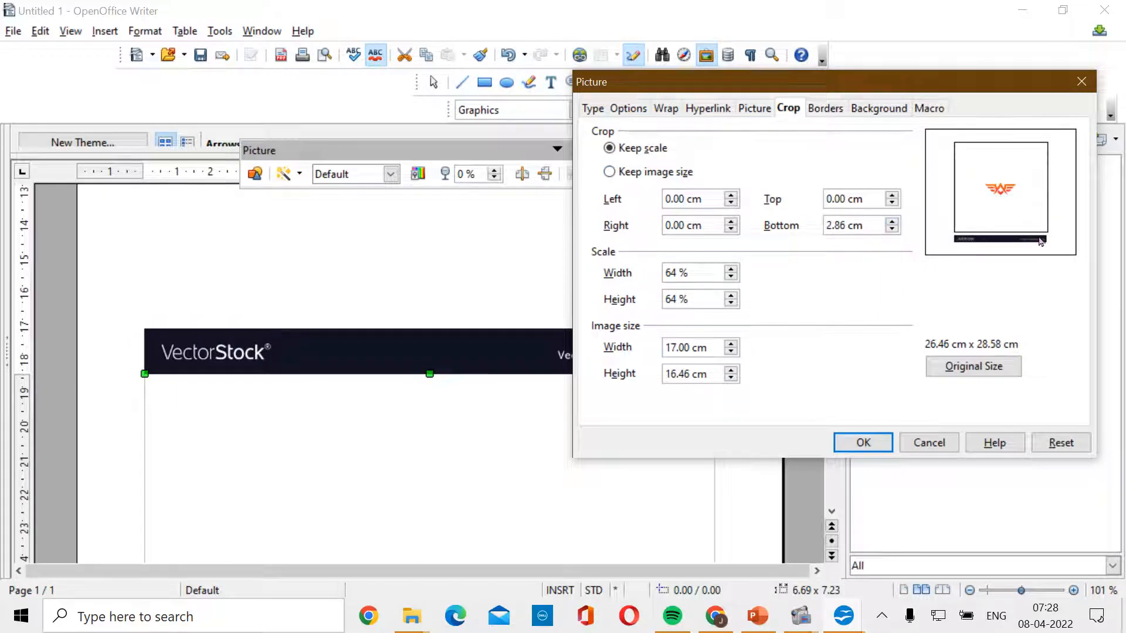
click(868, 443)
scroll(482, 463, up, 3)
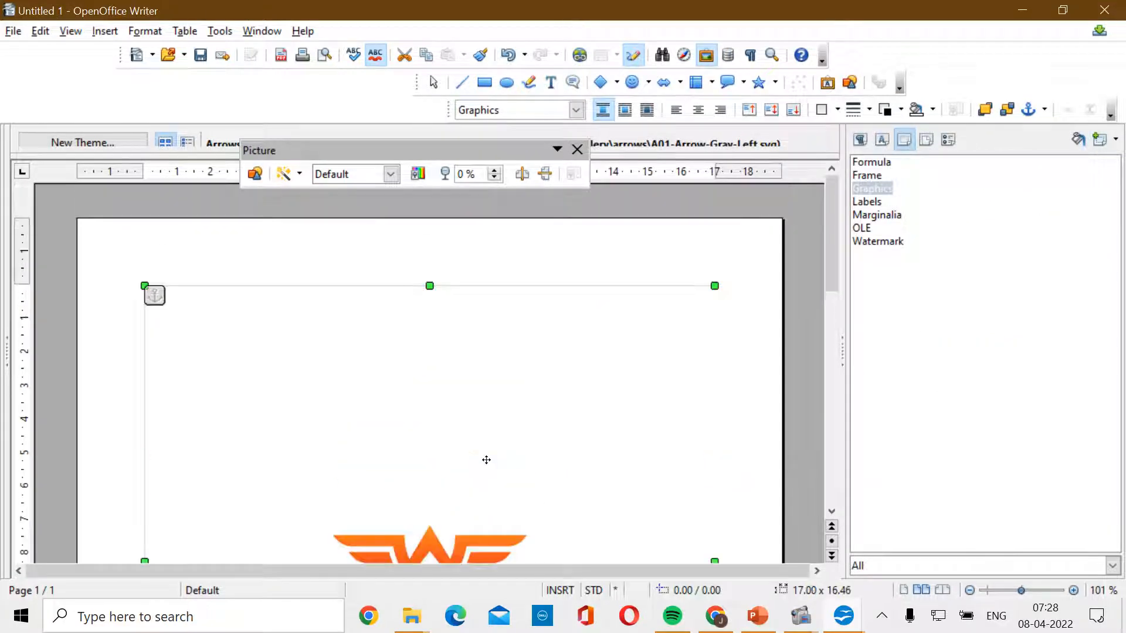
drag(430, 285, 431, 334)
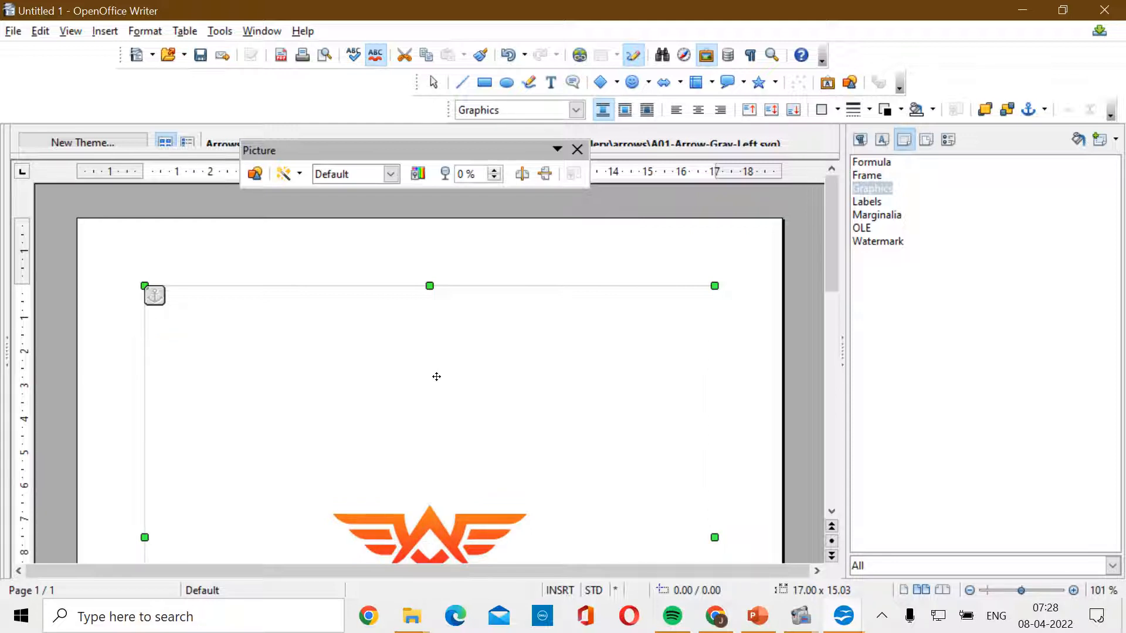
- Drag the wing emblem logo down to position -0.13 / 3.72 cm, below the heading
drag(437, 376, 430, 437)
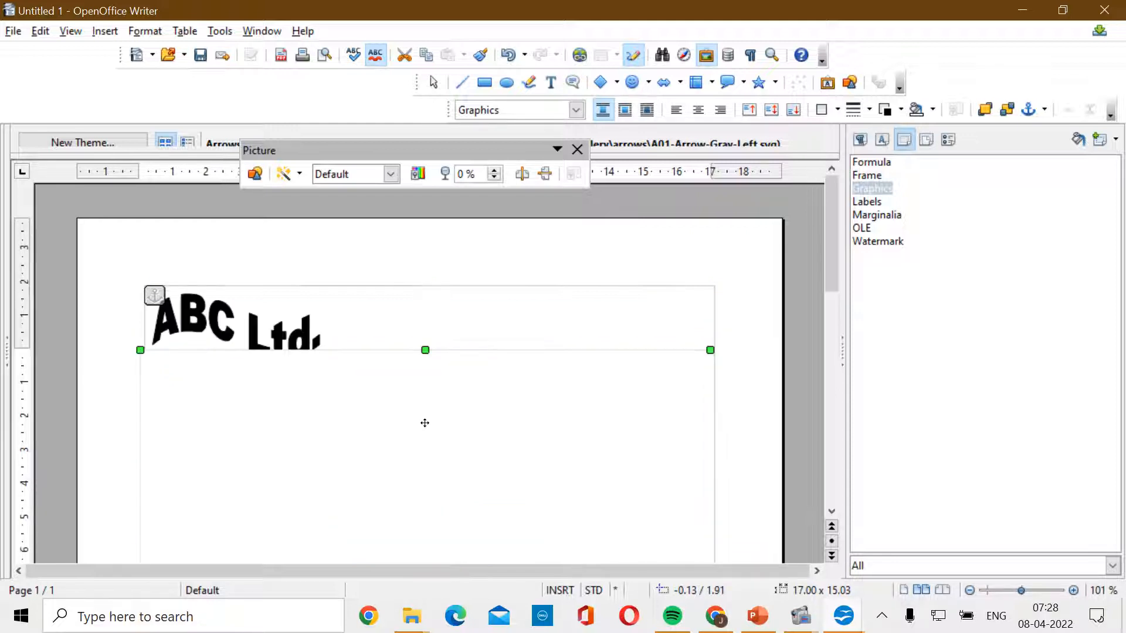
scroll(424, 419, down, 2)
drag(376, 338, 364, 360)
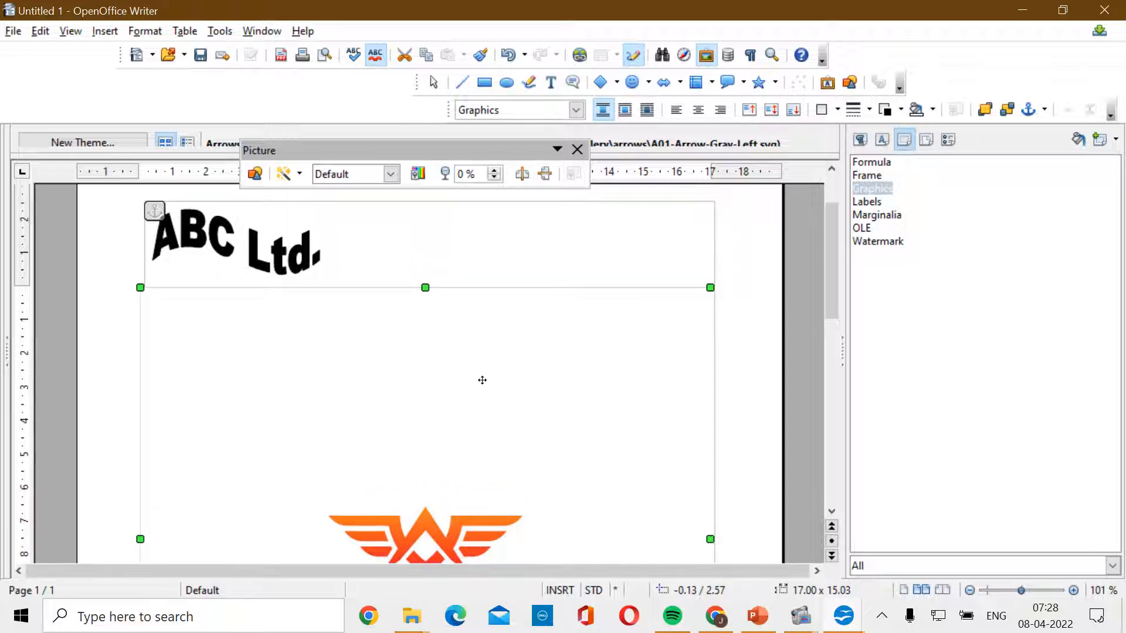
scroll(482, 380, down, 8)
mouse_move(481, 379)
mouse_down()
mouse_move(463, 354)
mouse_move(465, 378)
mouse_up()
scroll(465, 378, up, 7)
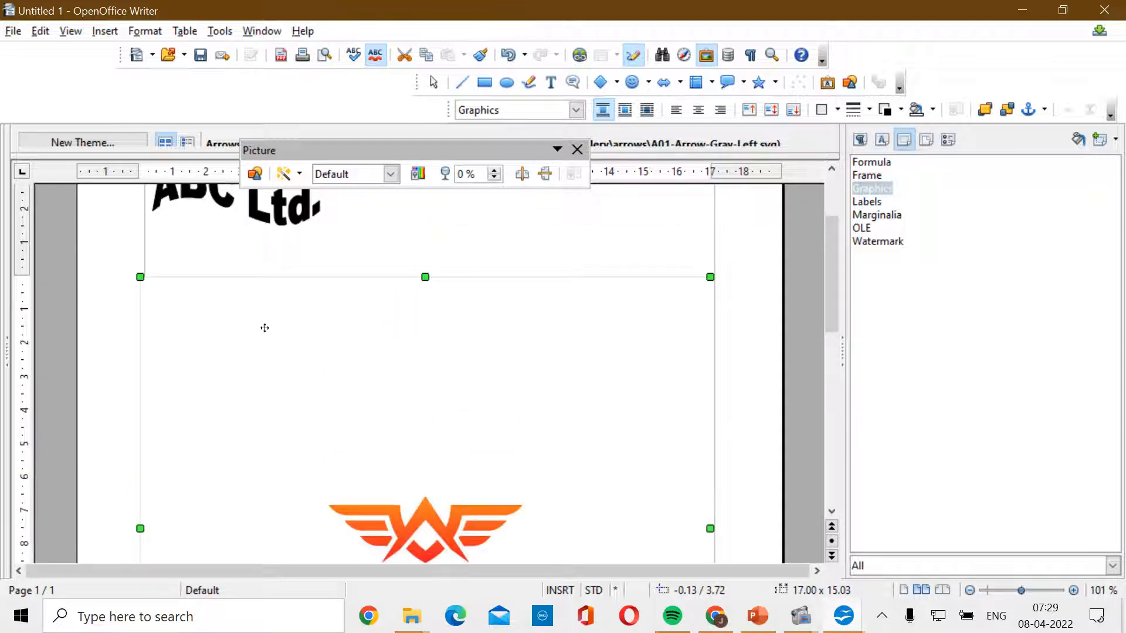
- Apply Arrange > Send to Back to the wing emblem logo picture
right_click(524, 341)
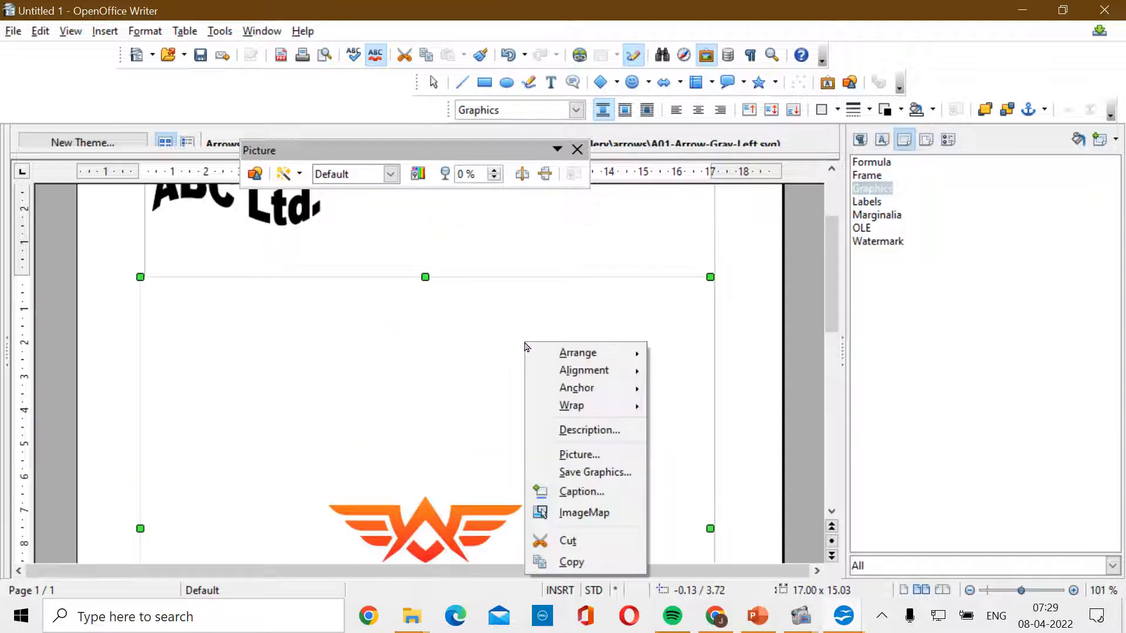
mouse_move(570, 375)
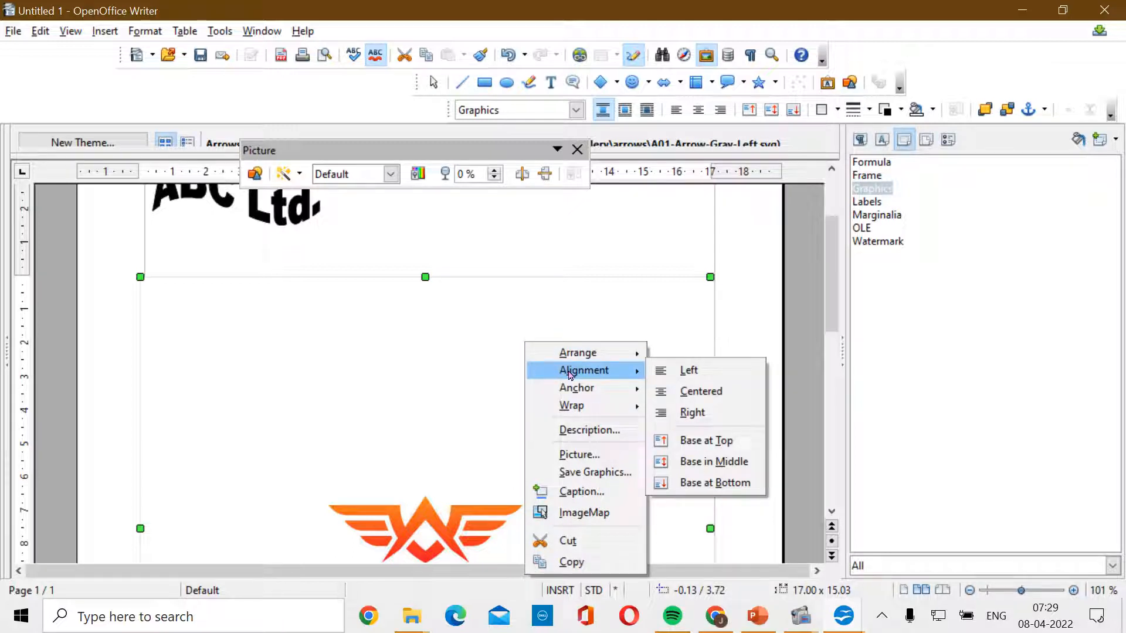
mouse_move(591, 360)
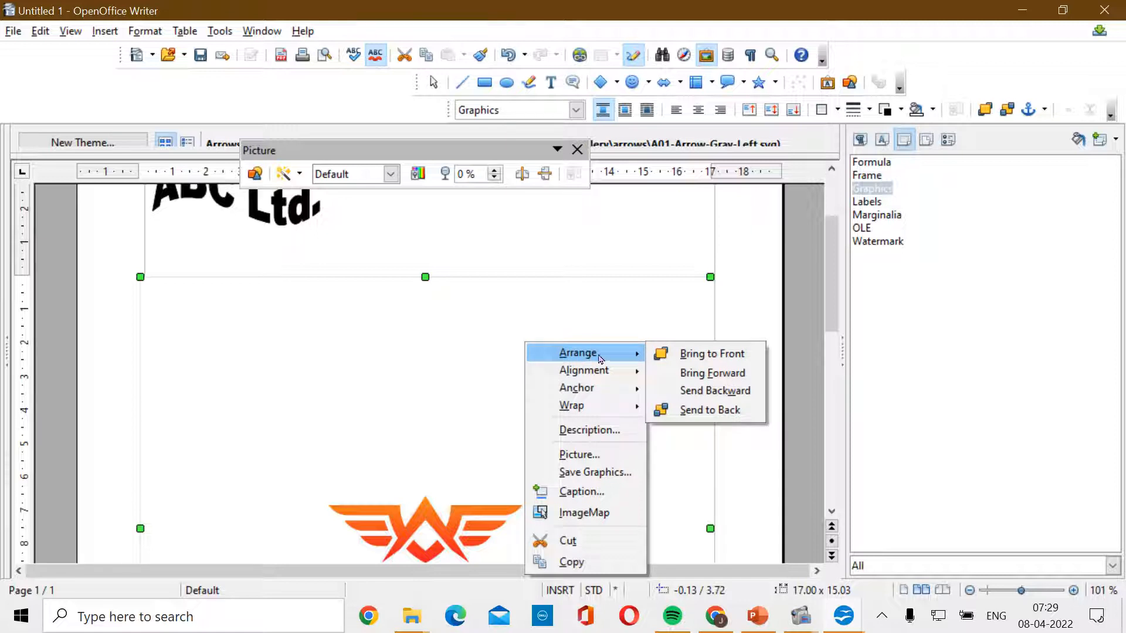
click(738, 408)
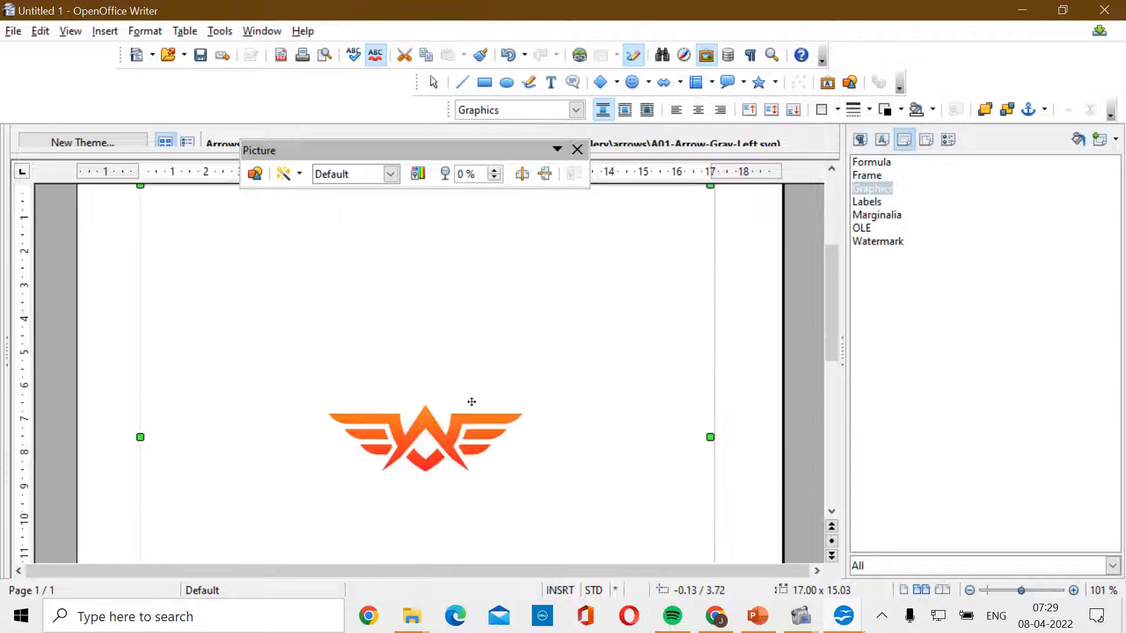
scroll(481, 403, up, 3)
scroll(472, 401, down, 3)
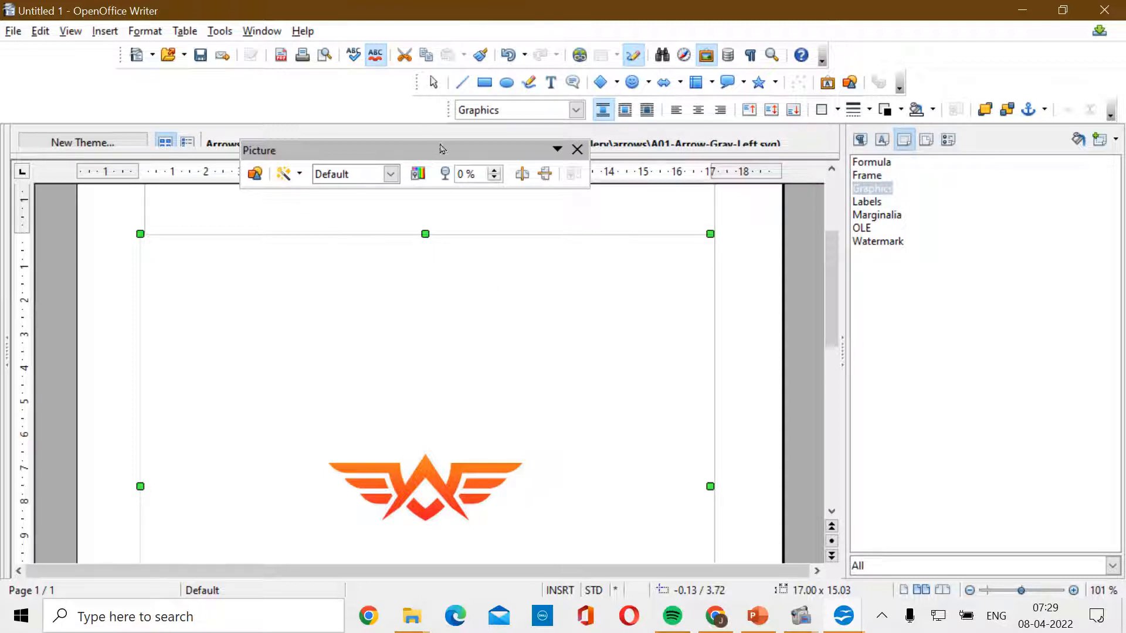
- Look over the picture filters, then switch the logo to Grayscale graphics mode
click(300, 175)
click(378, 183)
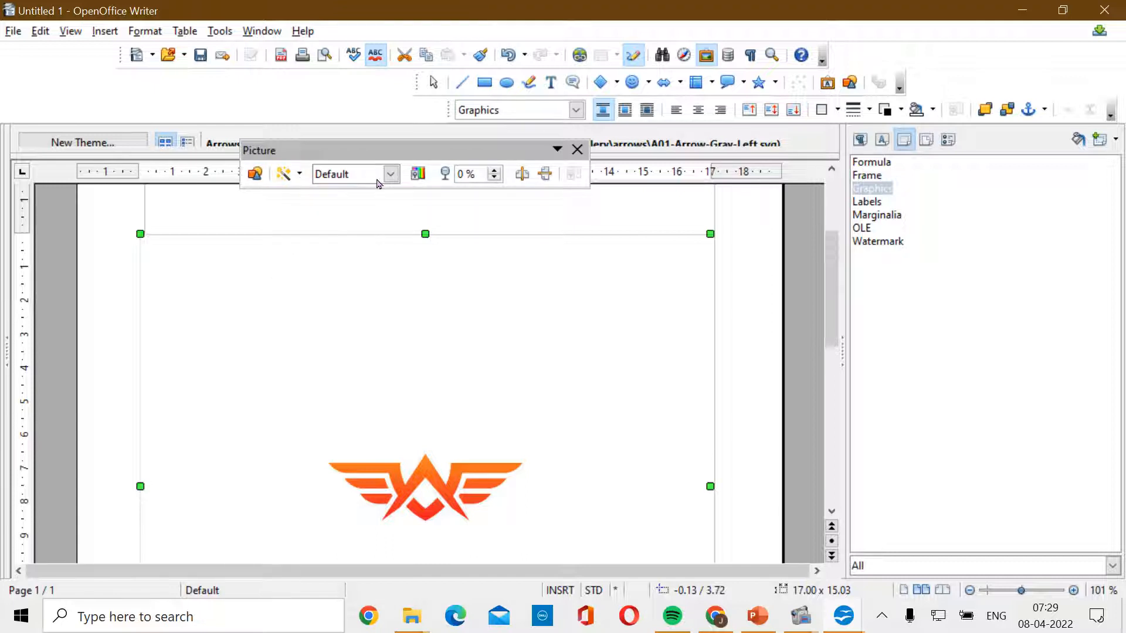
click(378, 183)
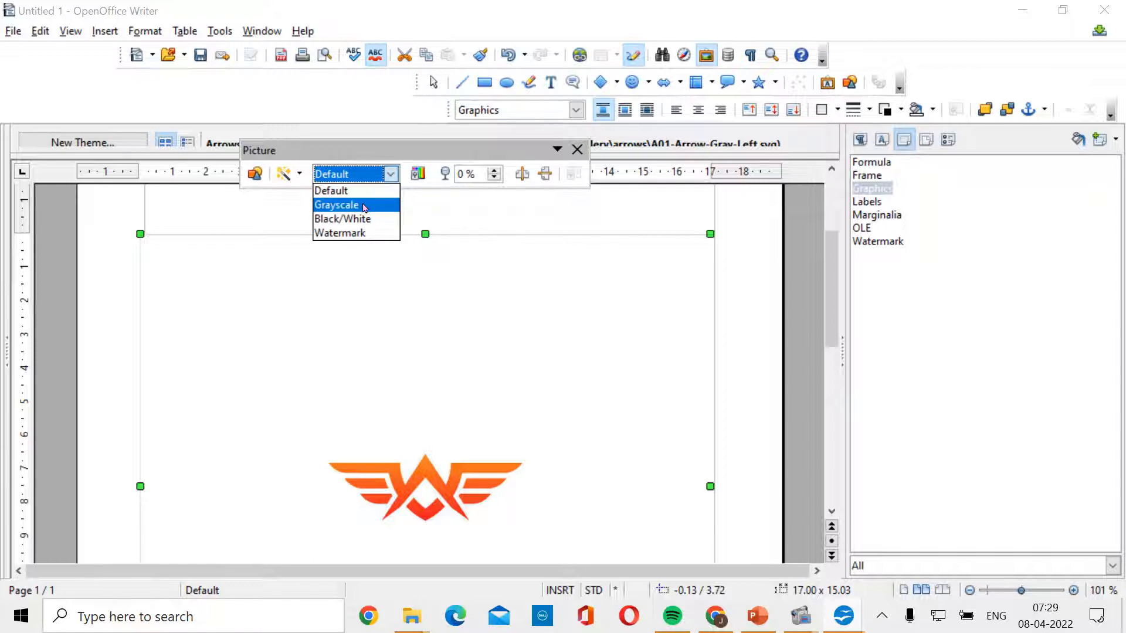
click(364, 206)
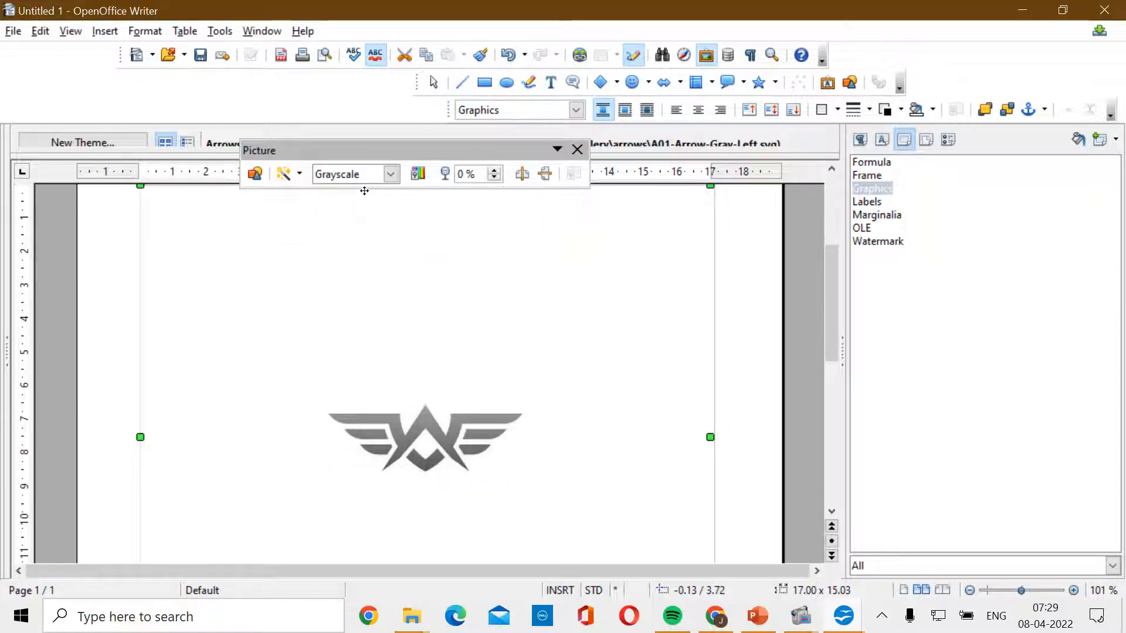
- Change the logo's graphics mode to Watermark and close the Picture toolbar
click(368, 178)
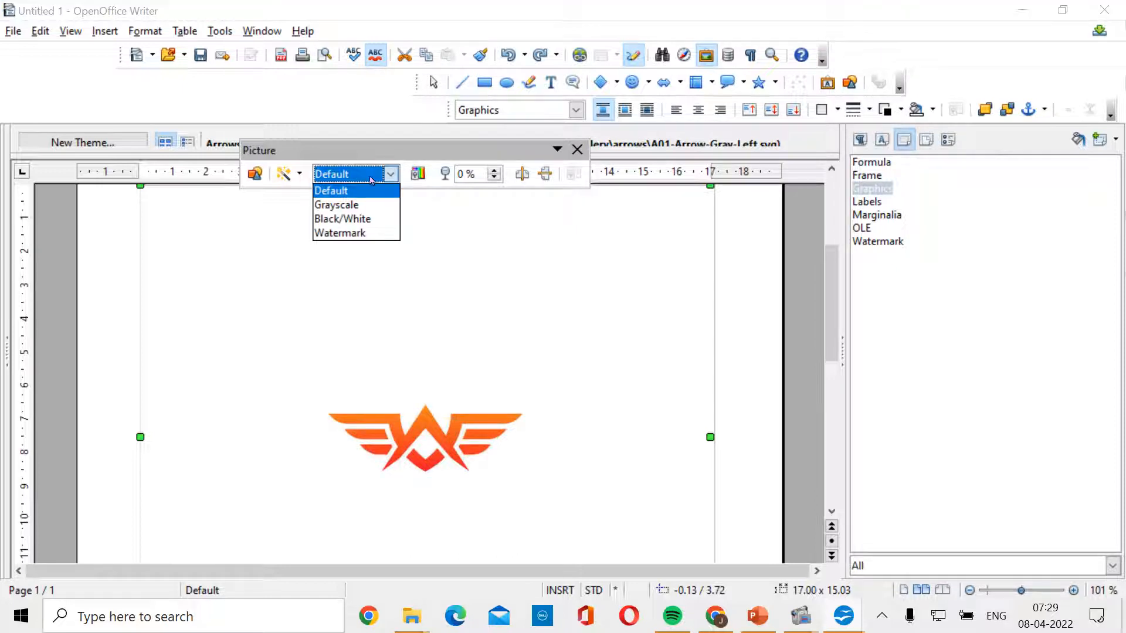
click(374, 234)
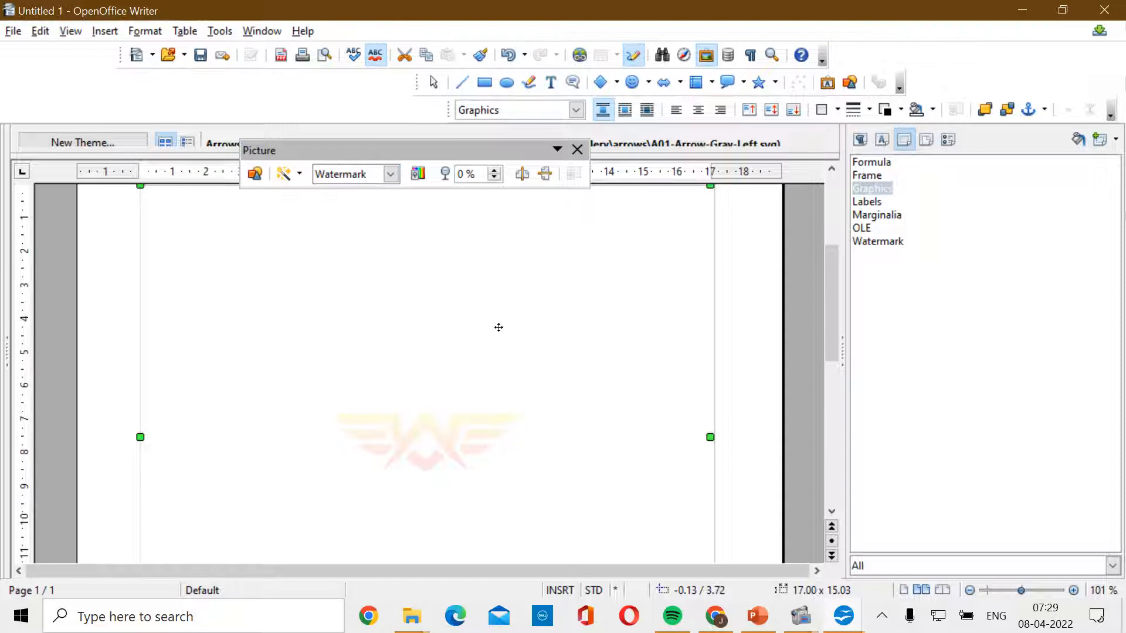
click(577, 149)
scroll(604, 357, up, 5)
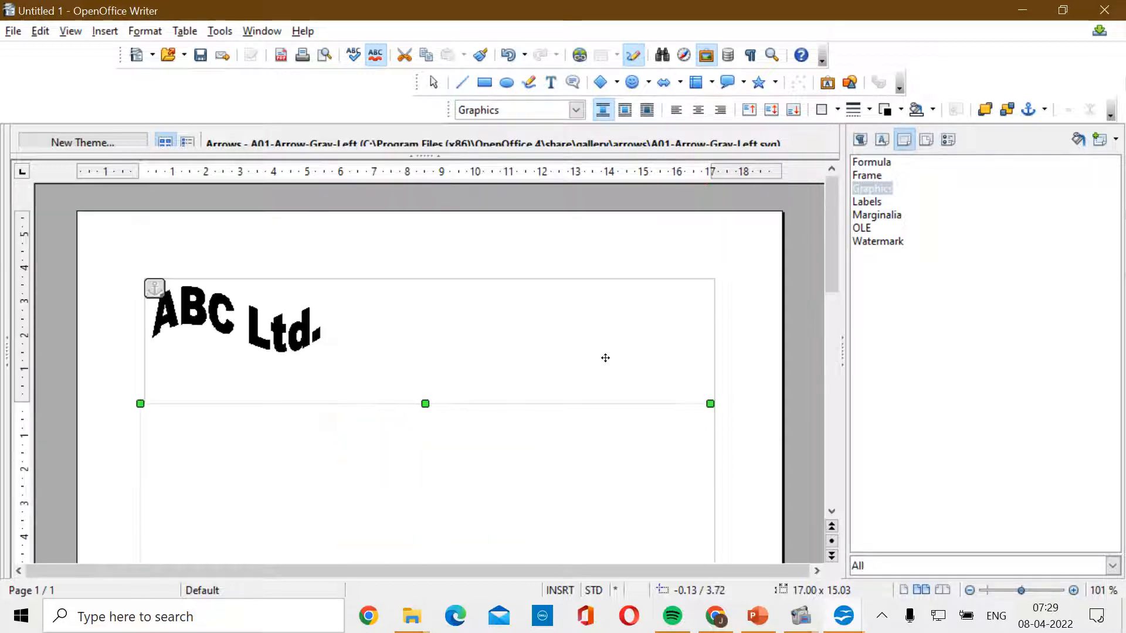
scroll(605, 358, down, 10)
scroll(605, 357, up, 10)
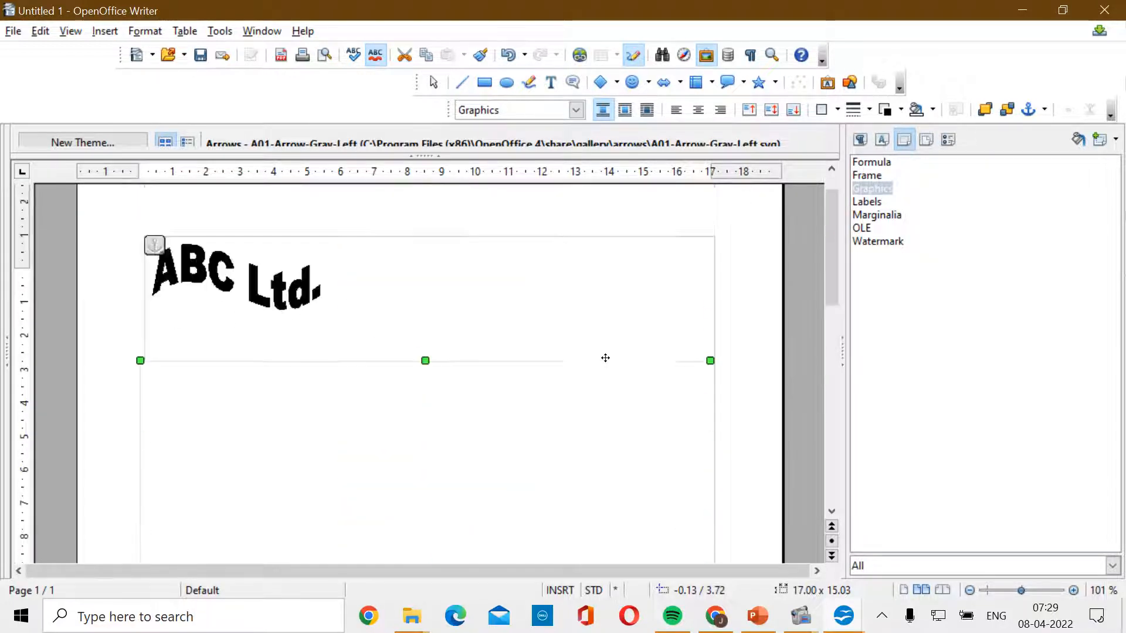
scroll(578, 449, down, 5)
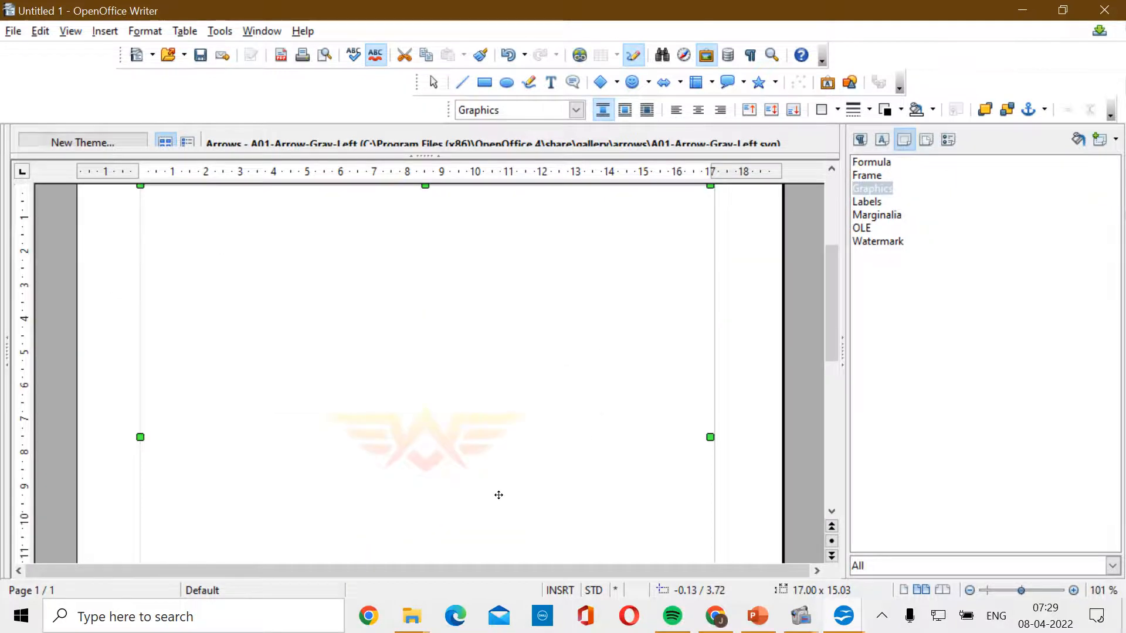
scroll(499, 488, up, 3)
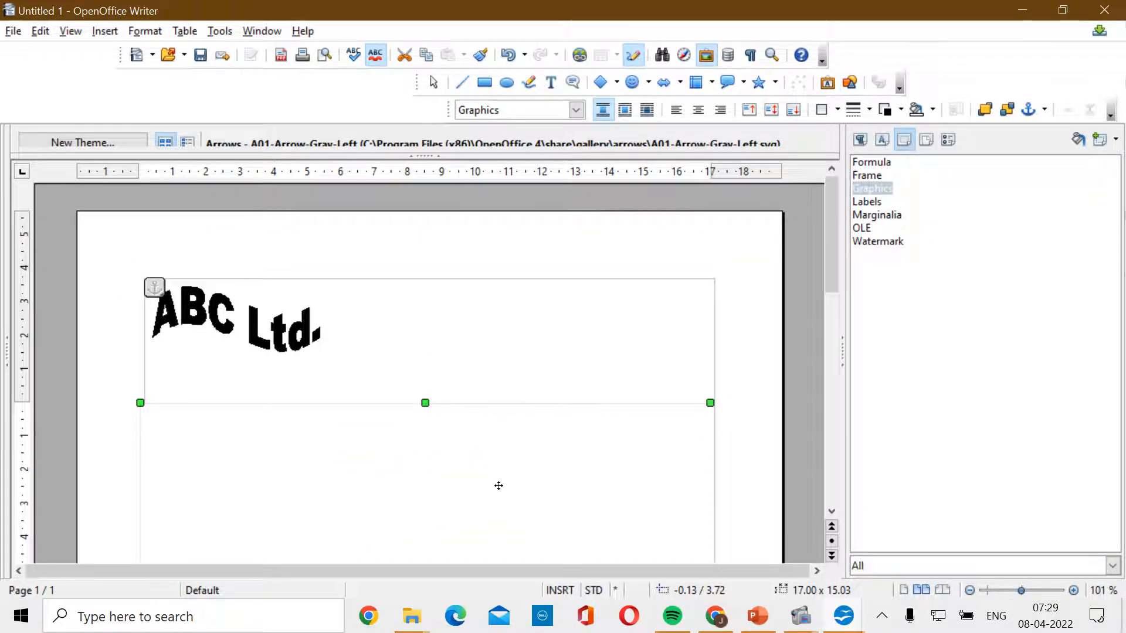
scroll(499, 486, down, 3)
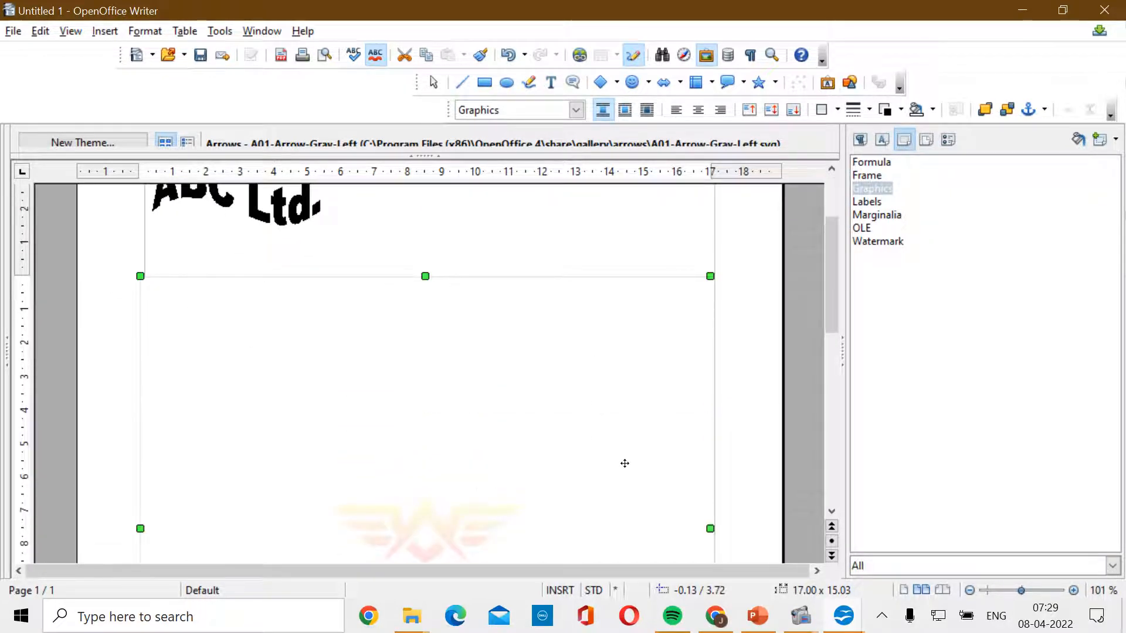
scroll(589, 495, up, 3)
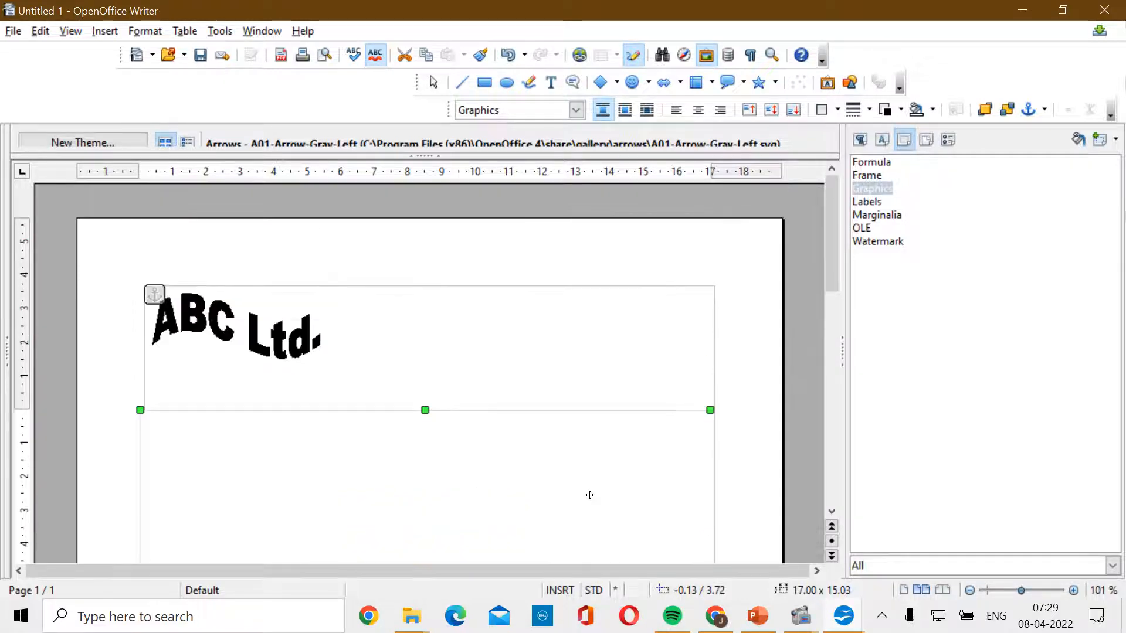
- Save the letterhead as template TEMPLATE_2022-23 in My Templates
click(11, 31)
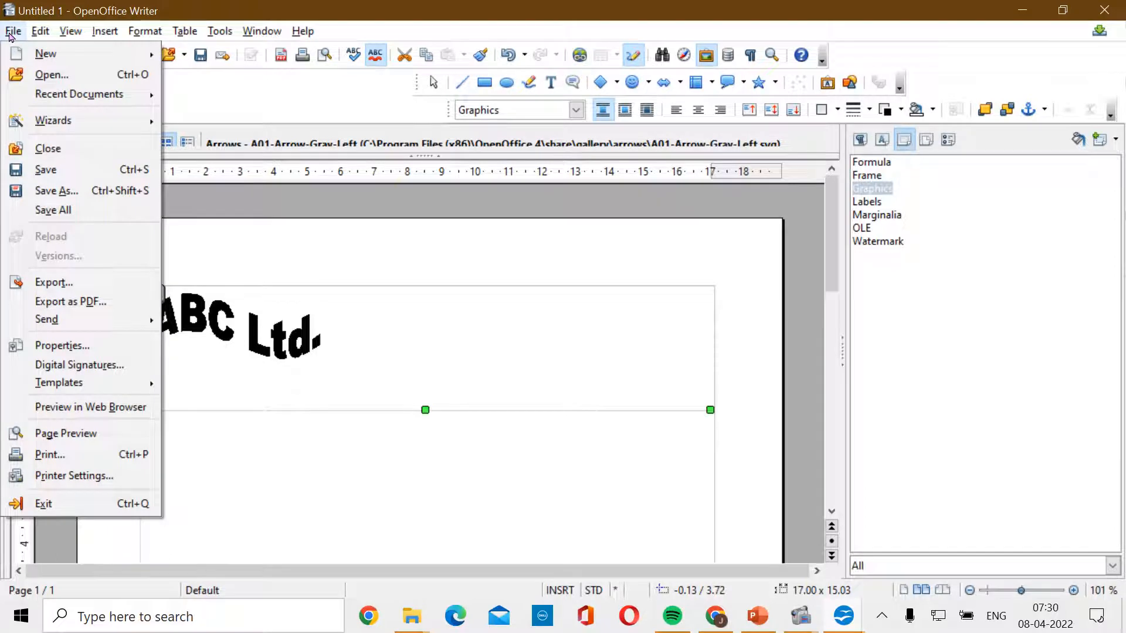
mouse_move(92, 385)
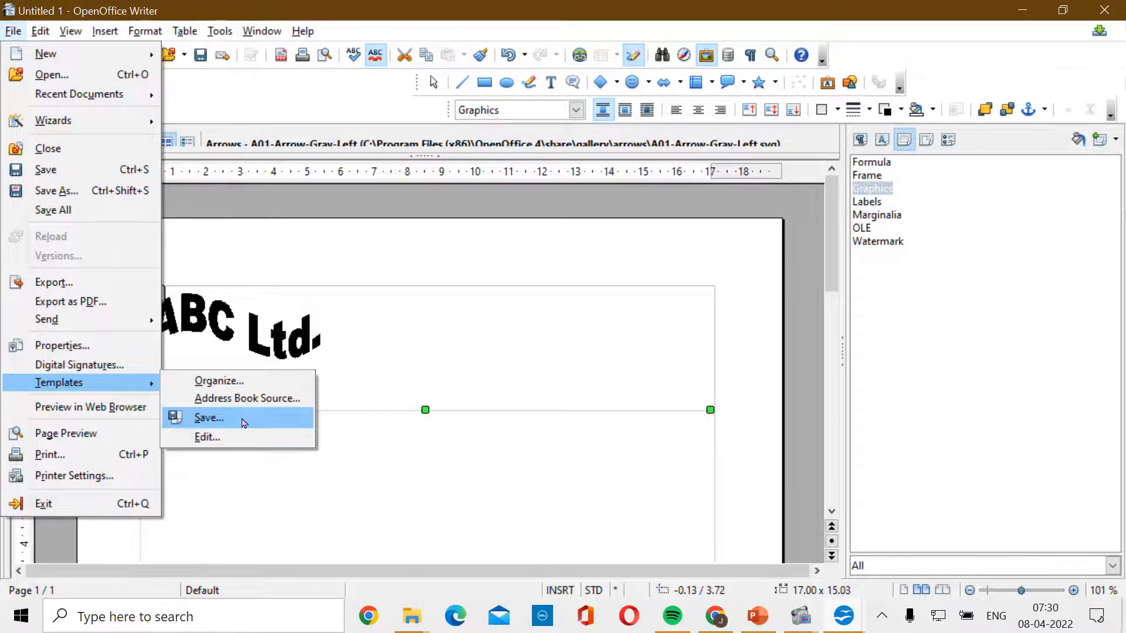
click(244, 420)
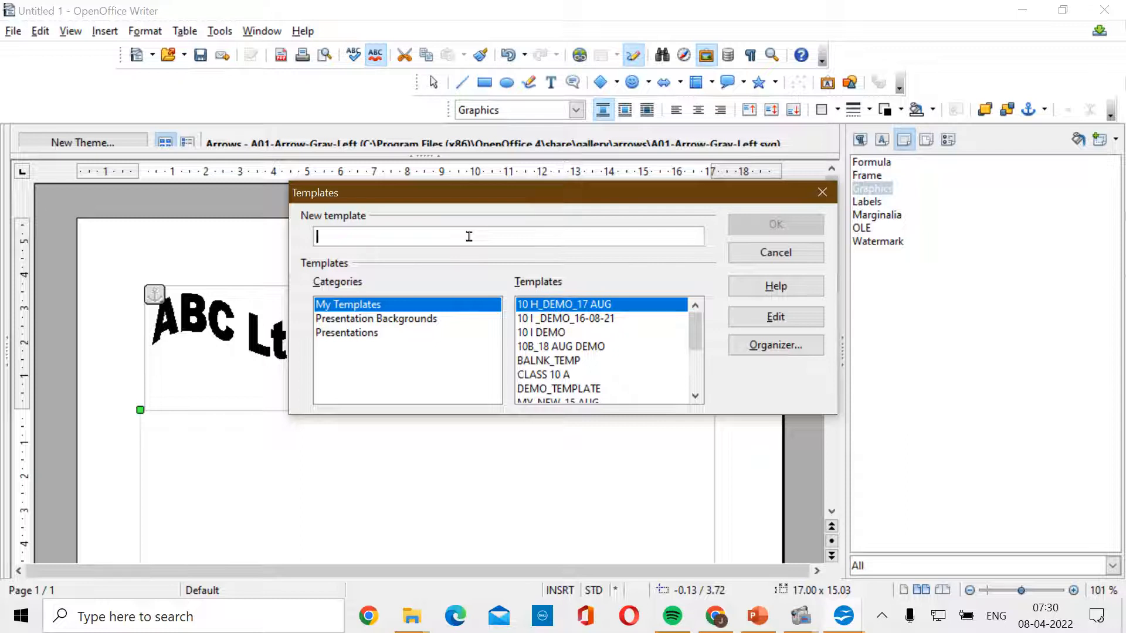
text(TEM)
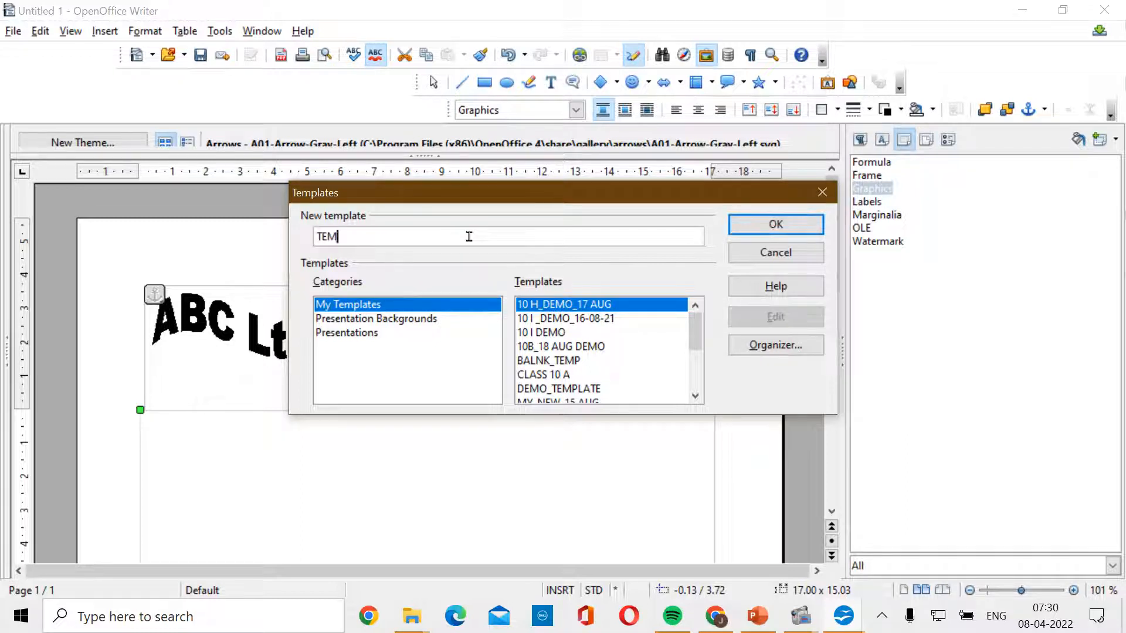
text(PL;ATE)
text(_20)
key(BackSpace)
key(BackSpace)
key(BackSpace)
key(BackSpace)
key(BackSpace)
key(BackSpace)
text(ATE_2022-23)
click(755, 234)
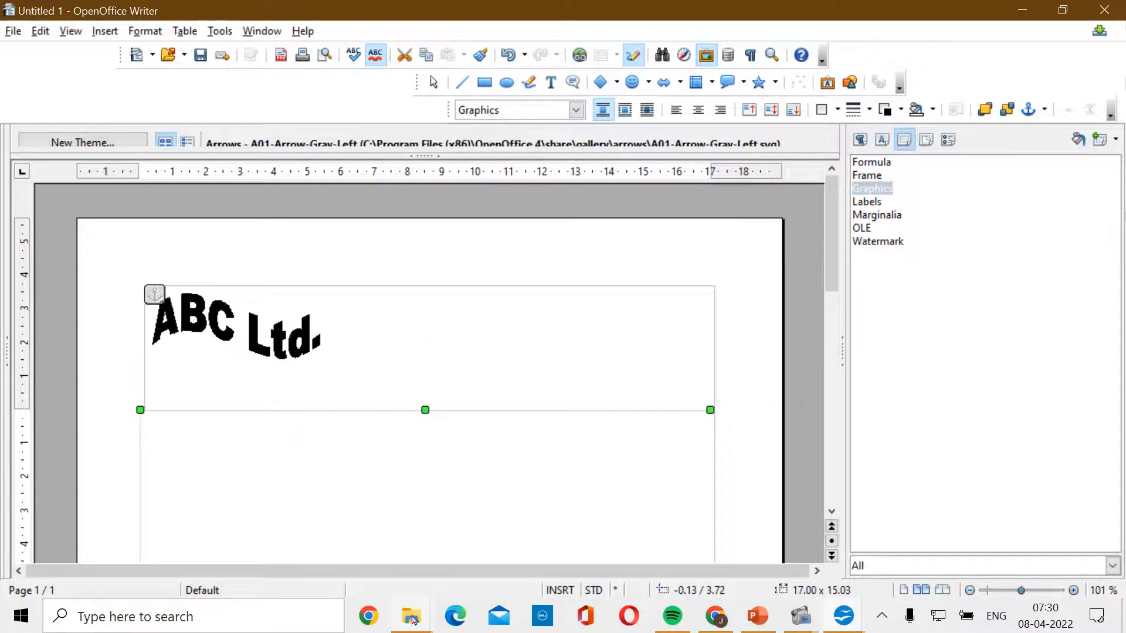
- Scroll back to the page top and bring up the File > New options
mouse_move(413, 620)
scroll(672, 348, down, 10)
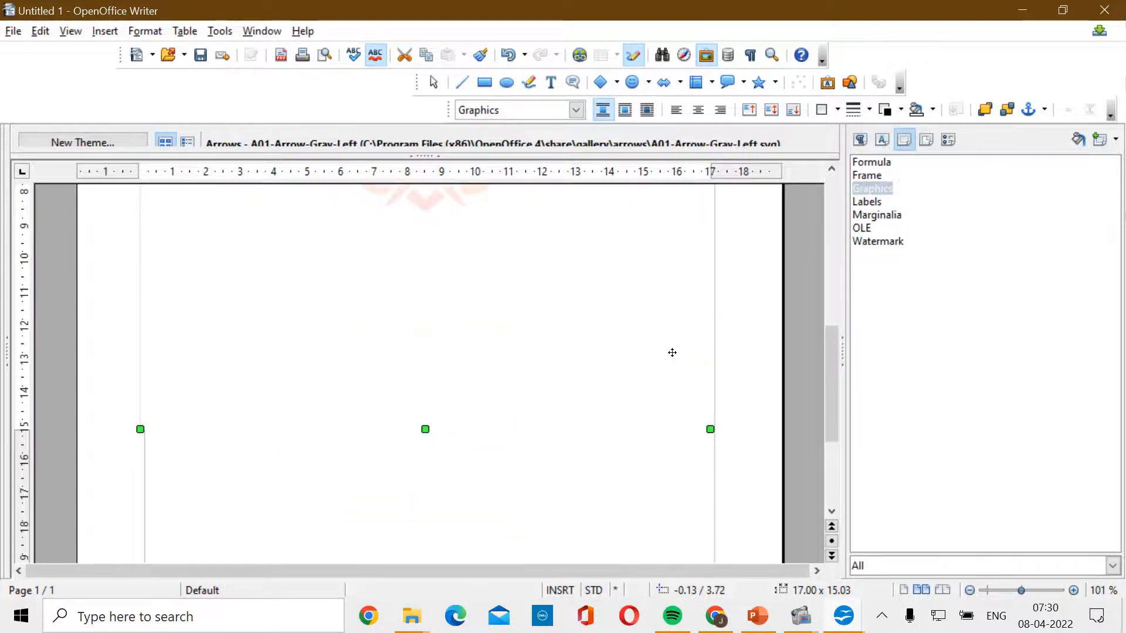
scroll(671, 350, up, 5)
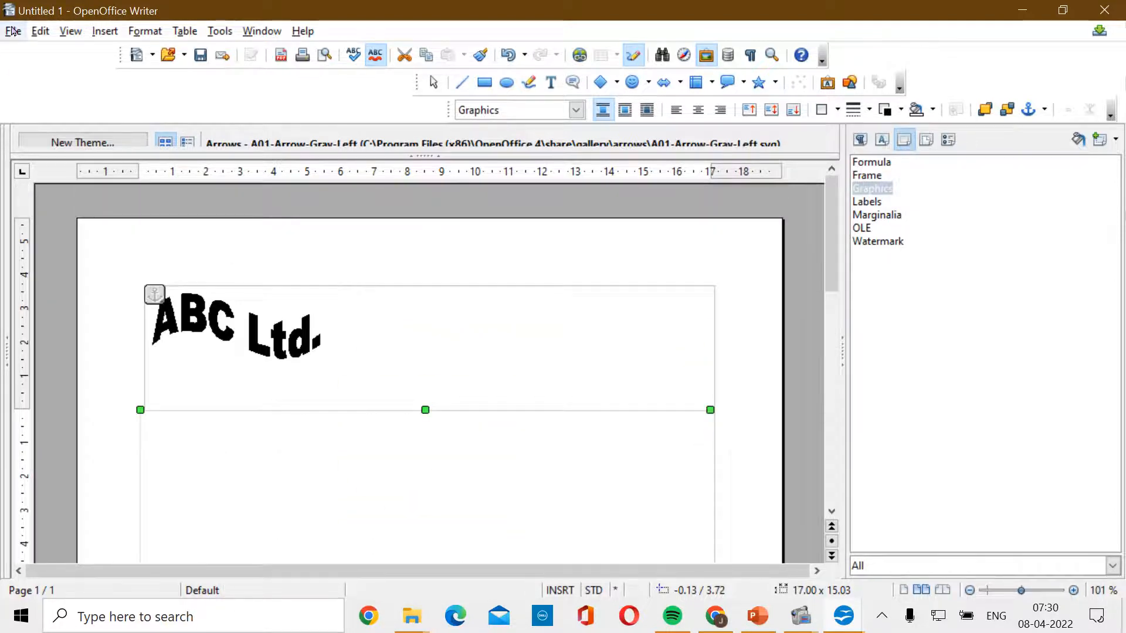
click(13, 31)
mouse_move(37, 54)
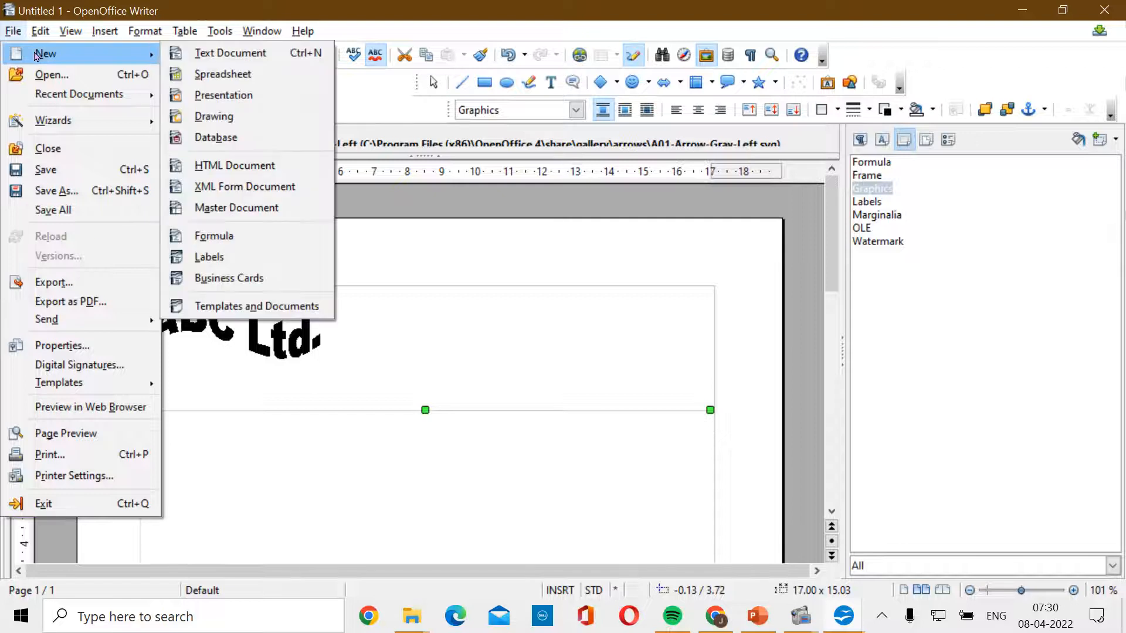
- Open a new document from TEMPLATE_2022-23, check the letterhead, then switch to PowerPoint
click(246, 307)
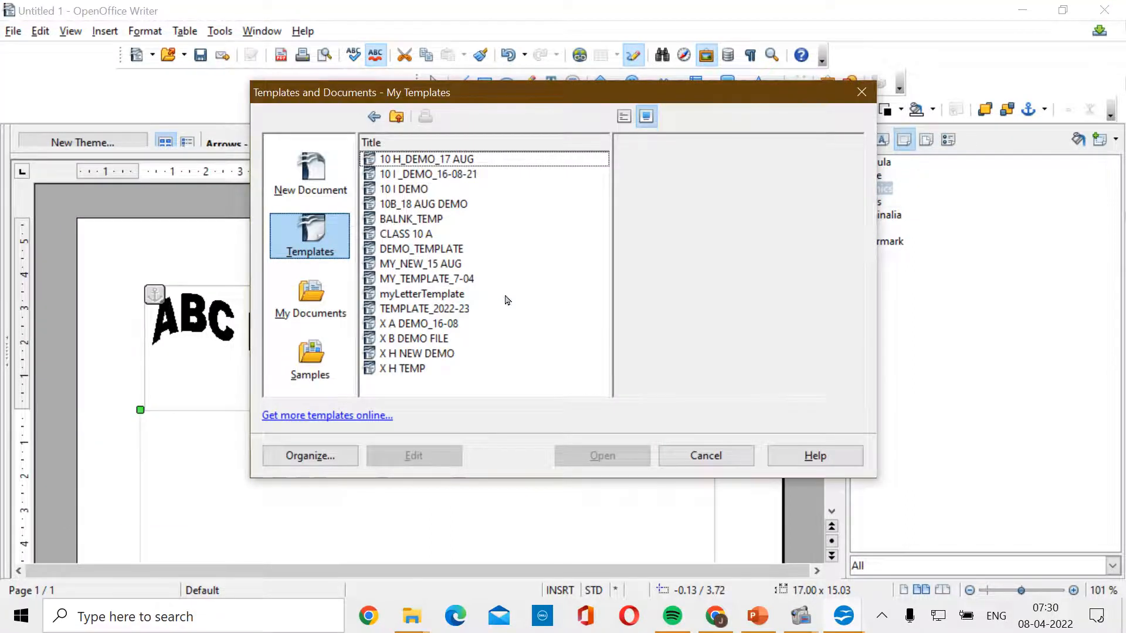
click(453, 311)
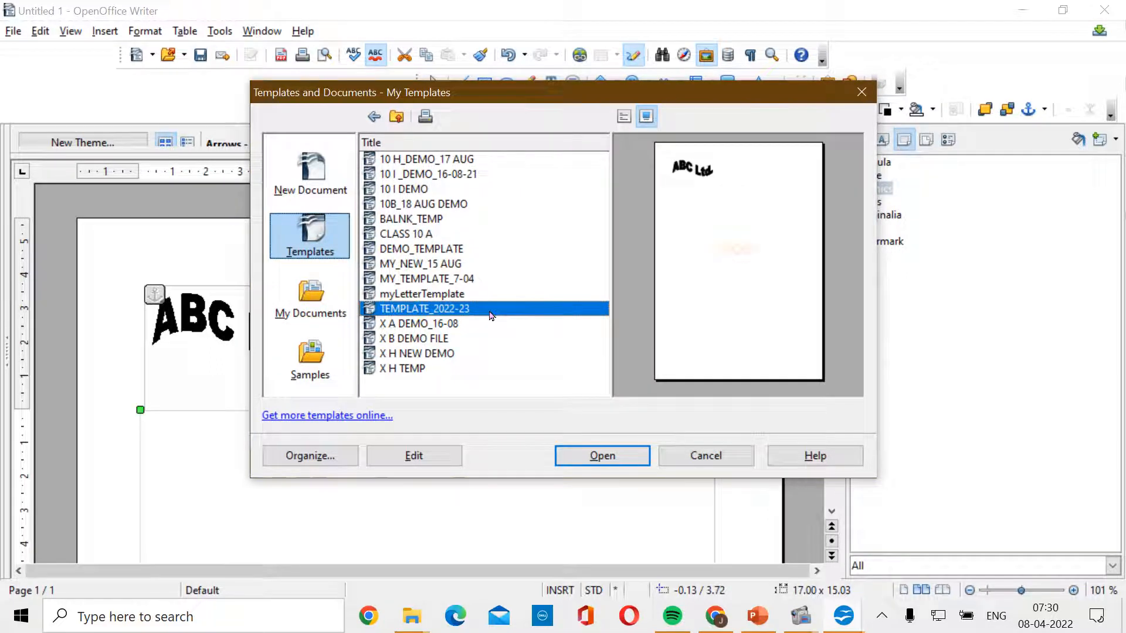
click(594, 457)
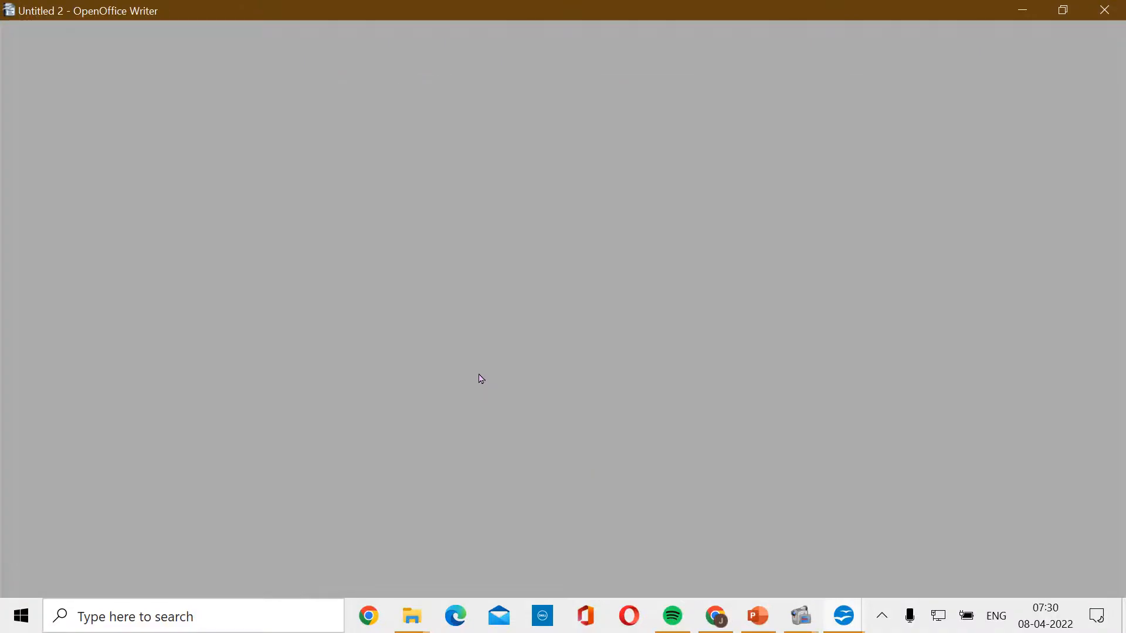
scroll(517, 344, down, 4)
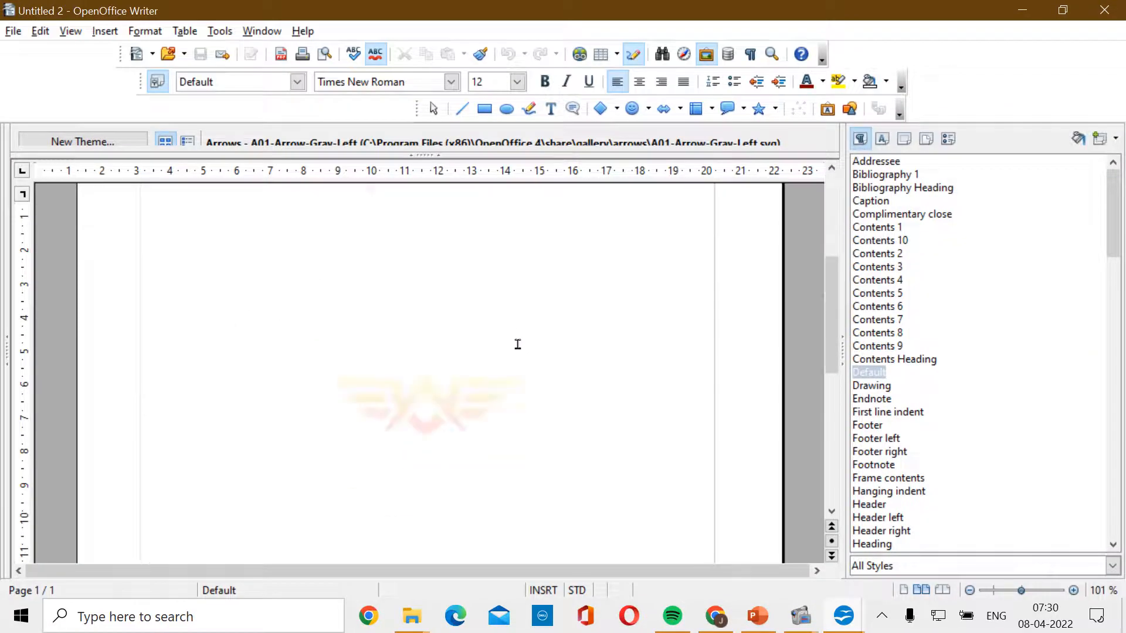
scroll(520, 350, up, 10)
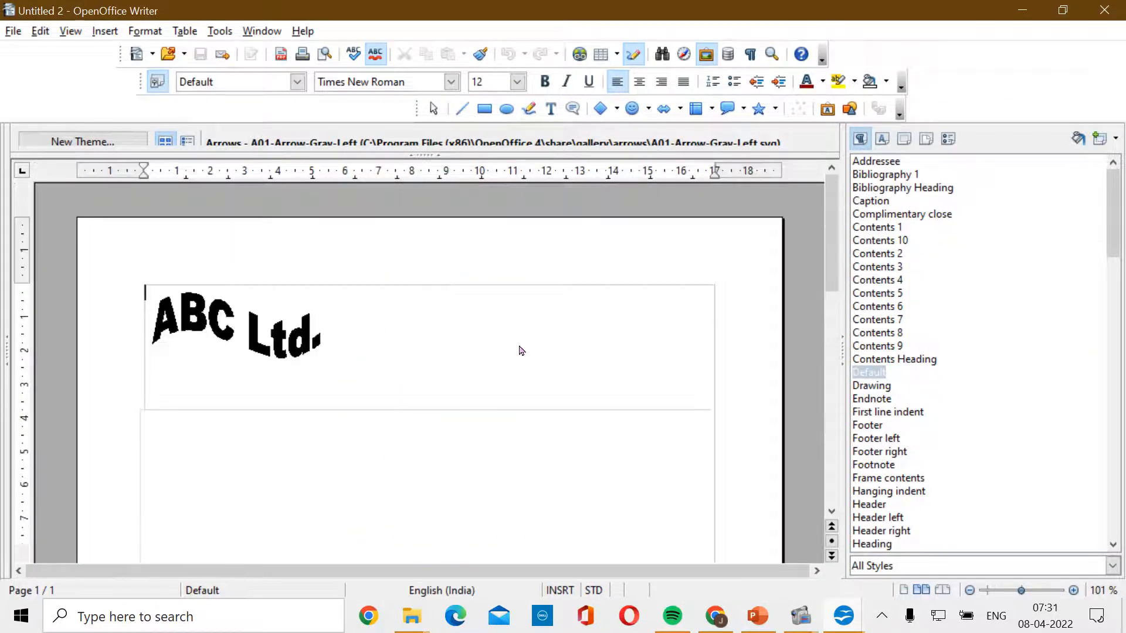
scroll(521, 350, down, 3)
scroll(522, 350, up, 3)
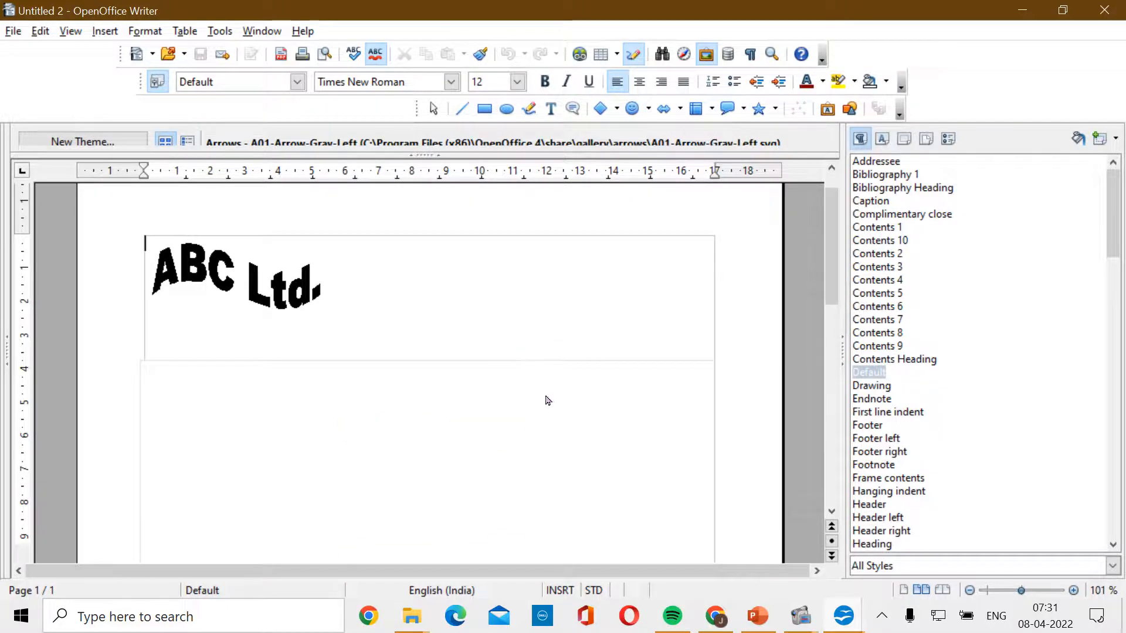
key(alt+Tab)
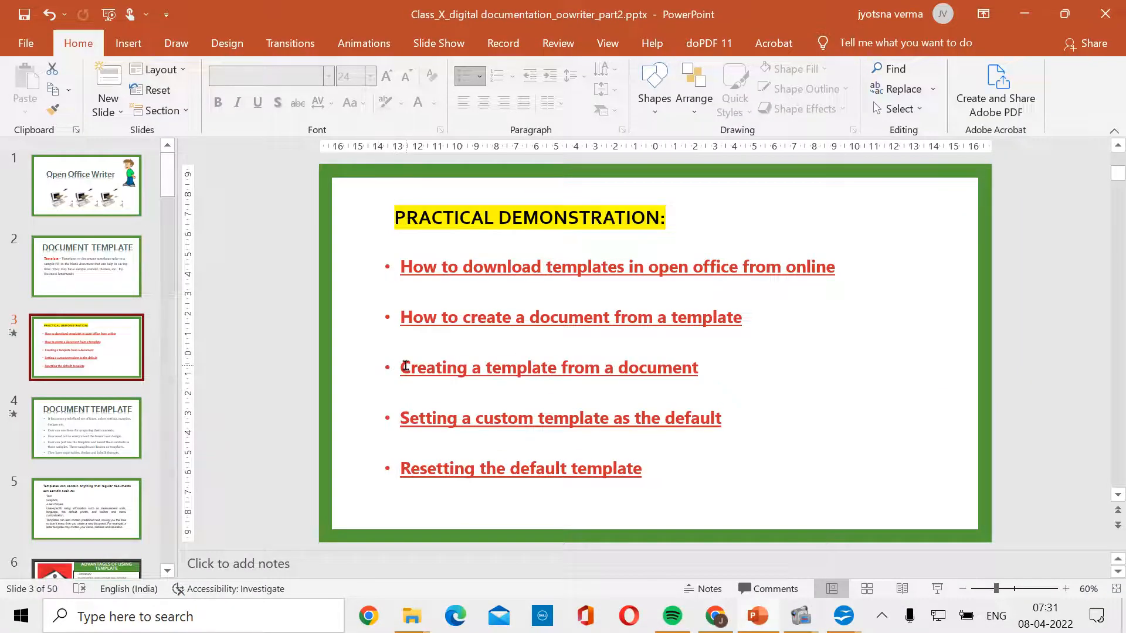
drag(402, 367, 734, 358)
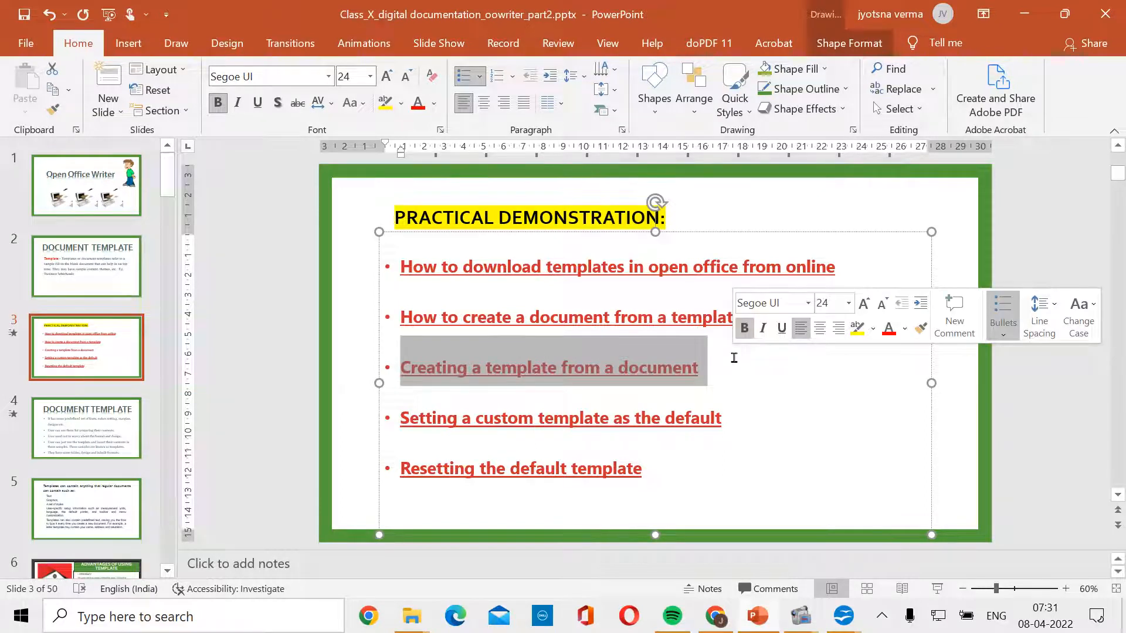
click(402, 418)
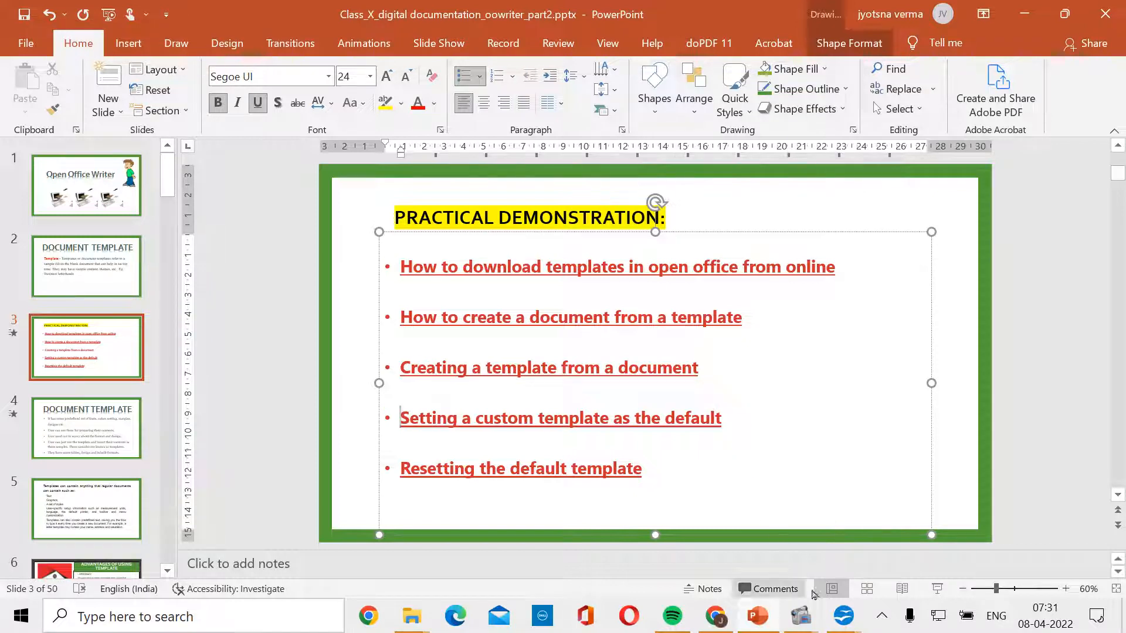
mouse_move(842, 617)
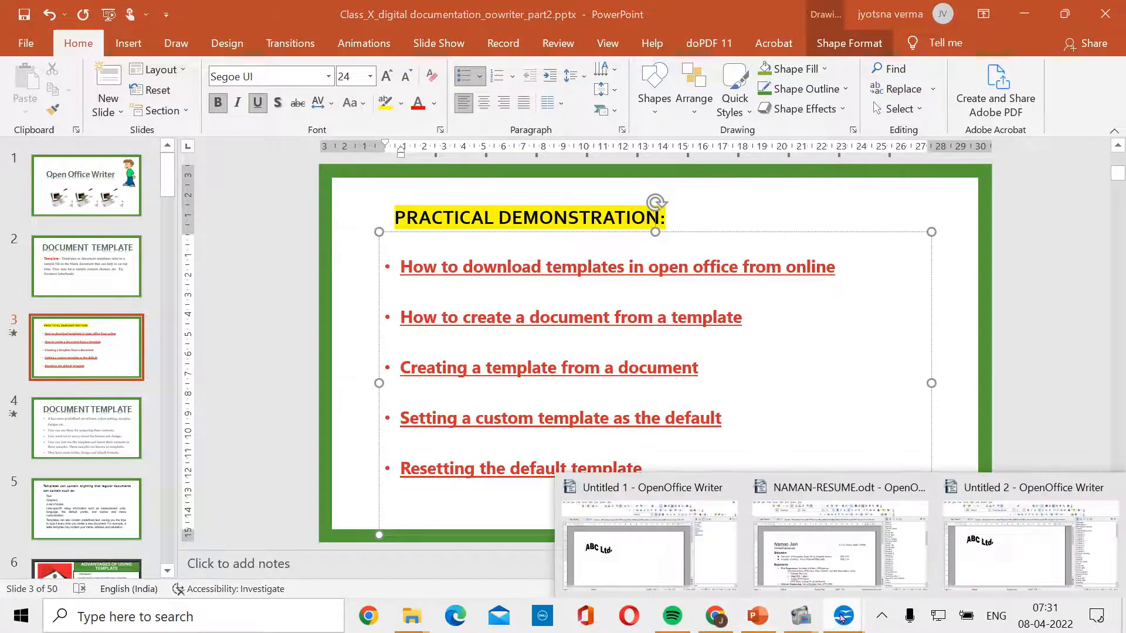
- From Untitled 1, create a new text document to show it opens blank
click(679, 562)
click(14, 34)
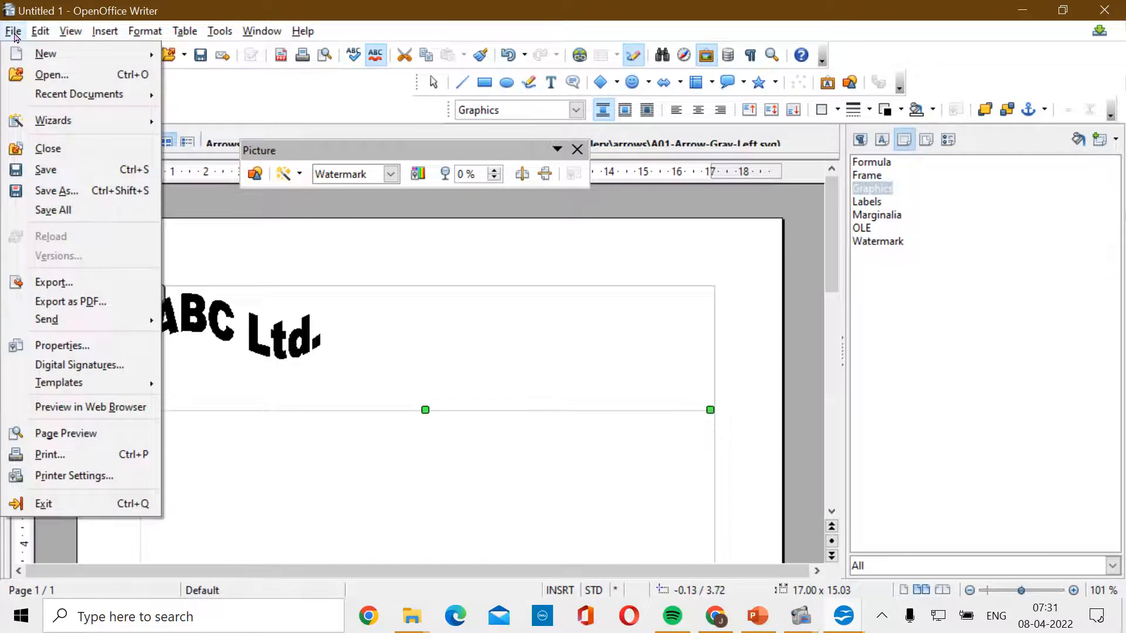
mouse_move(134, 56)
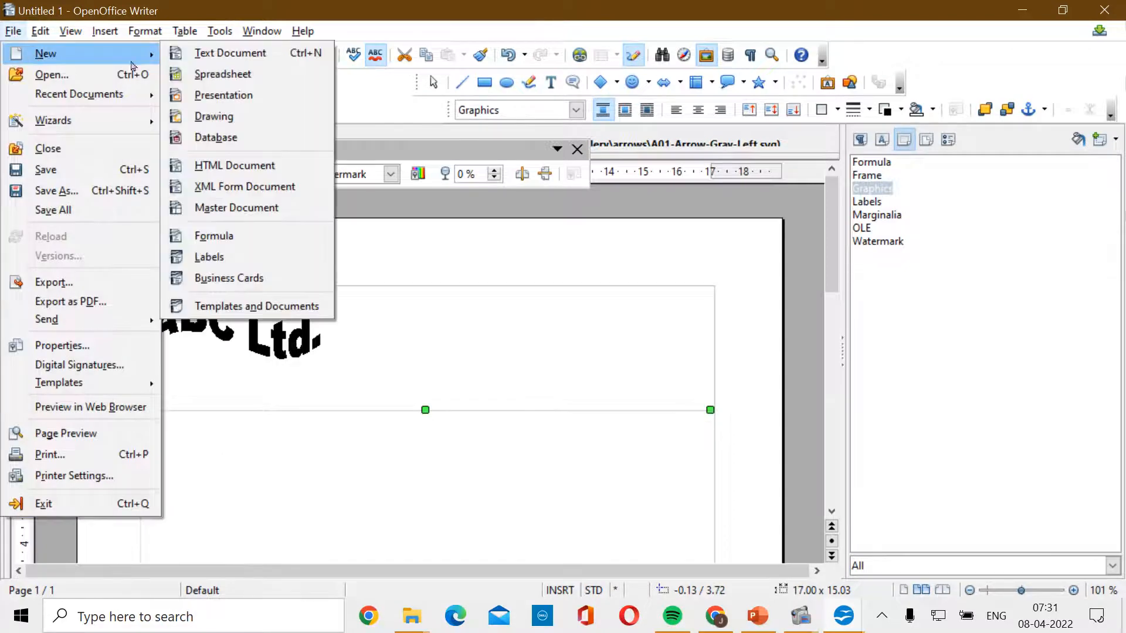
click(223, 54)
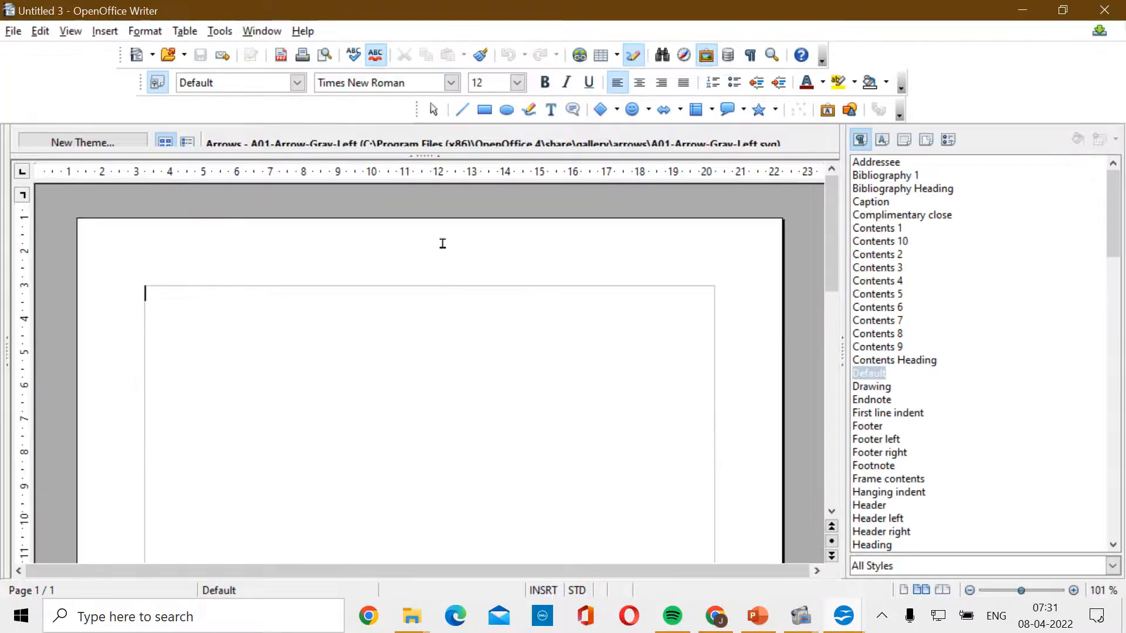
scroll(460, 417, down, 5)
scroll(462, 417, up, 5)
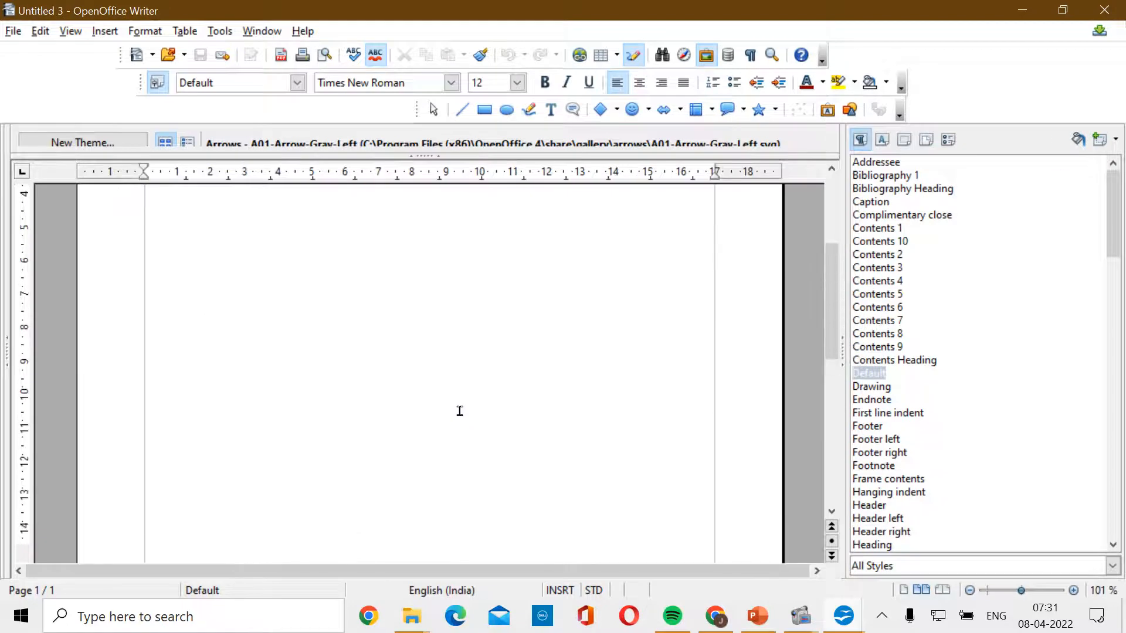
- Close the blank document, discard Untitled 1, and bring Untitled 2 forward
click(1105, 10)
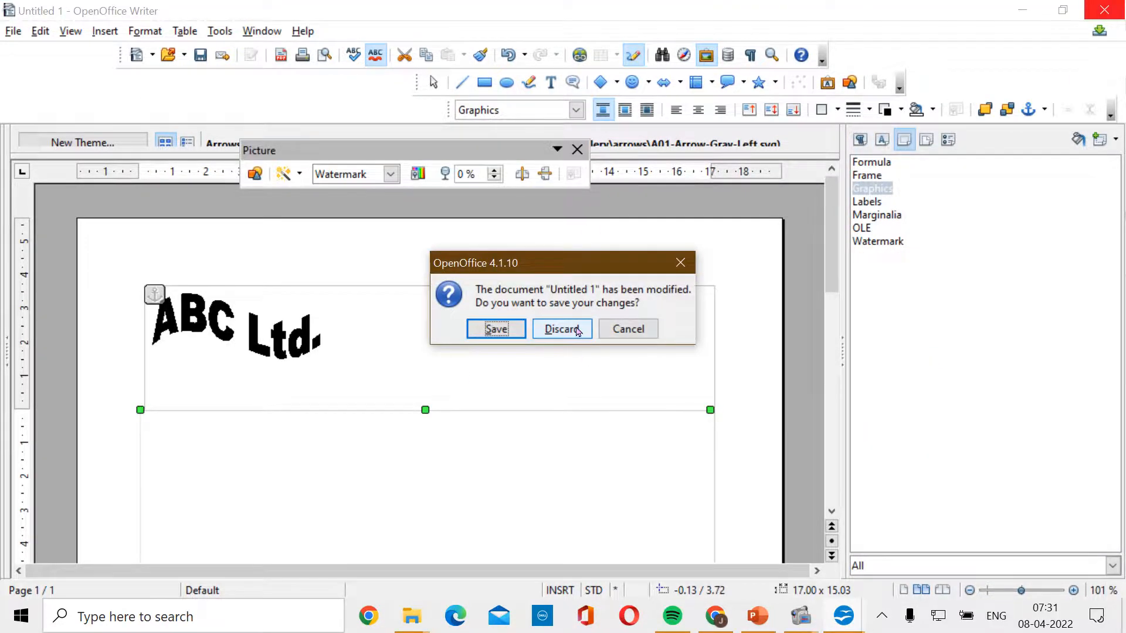
click(561, 329)
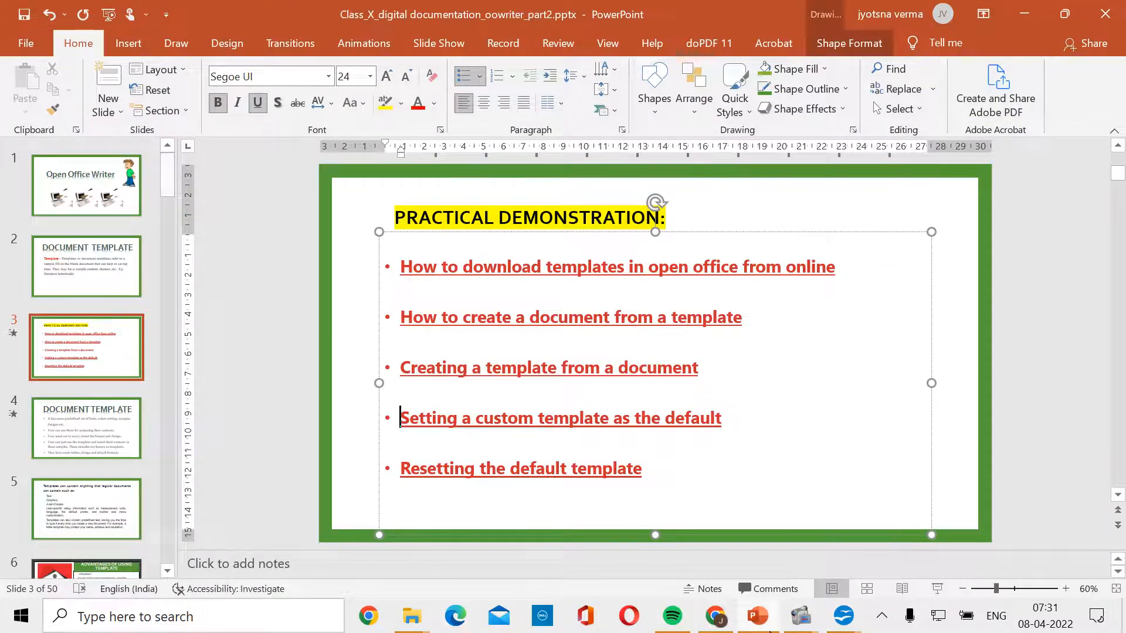
mouse_move(843, 619)
click(973, 527)
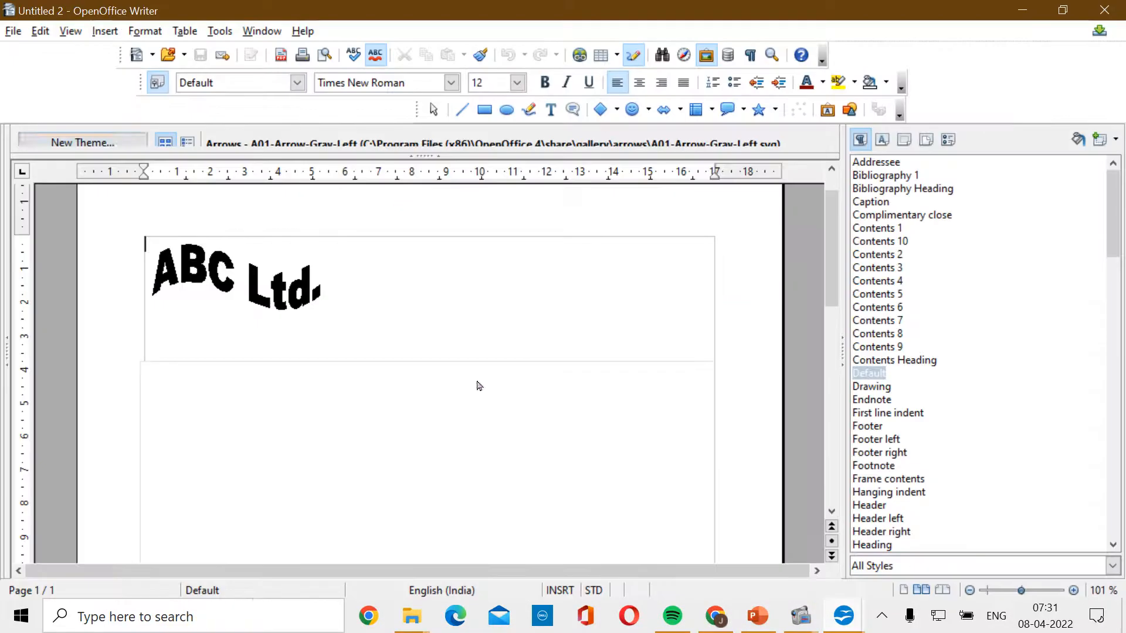
- In Template Management, set TEMPLATE_2022-23 from My Templates as the default template
click(13, 32)
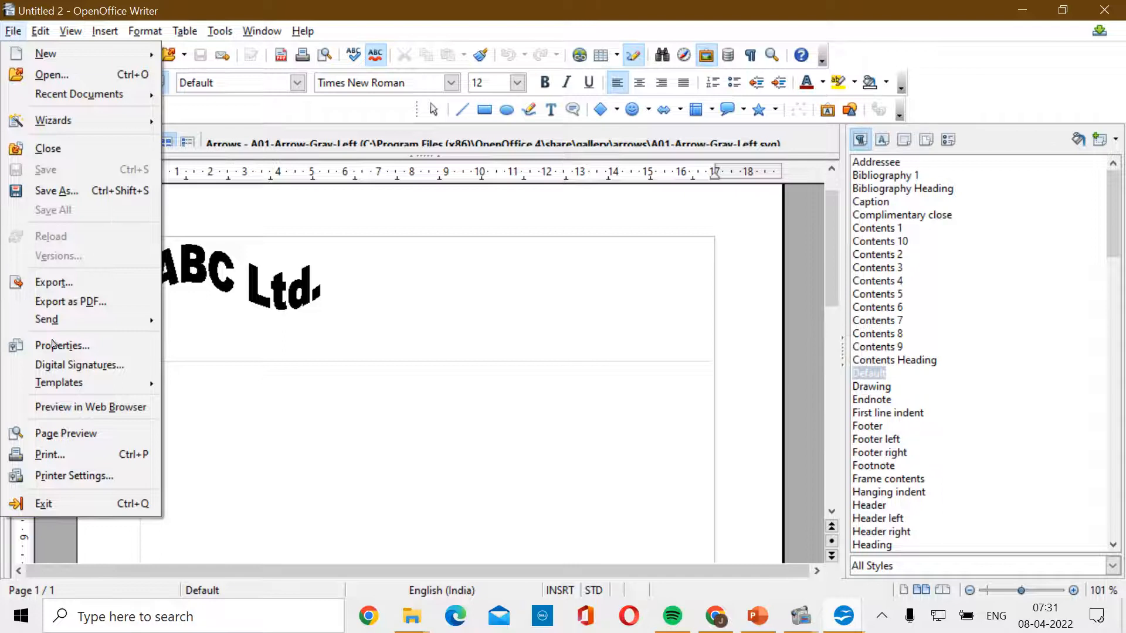
mouse_move(68, 390)
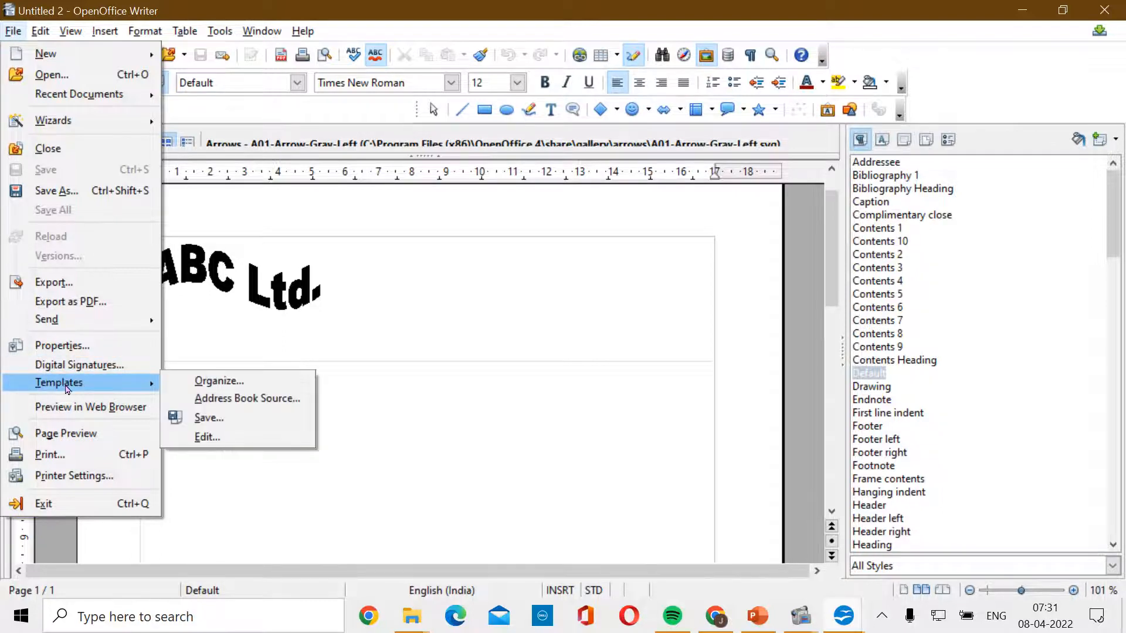
click(212, 383)
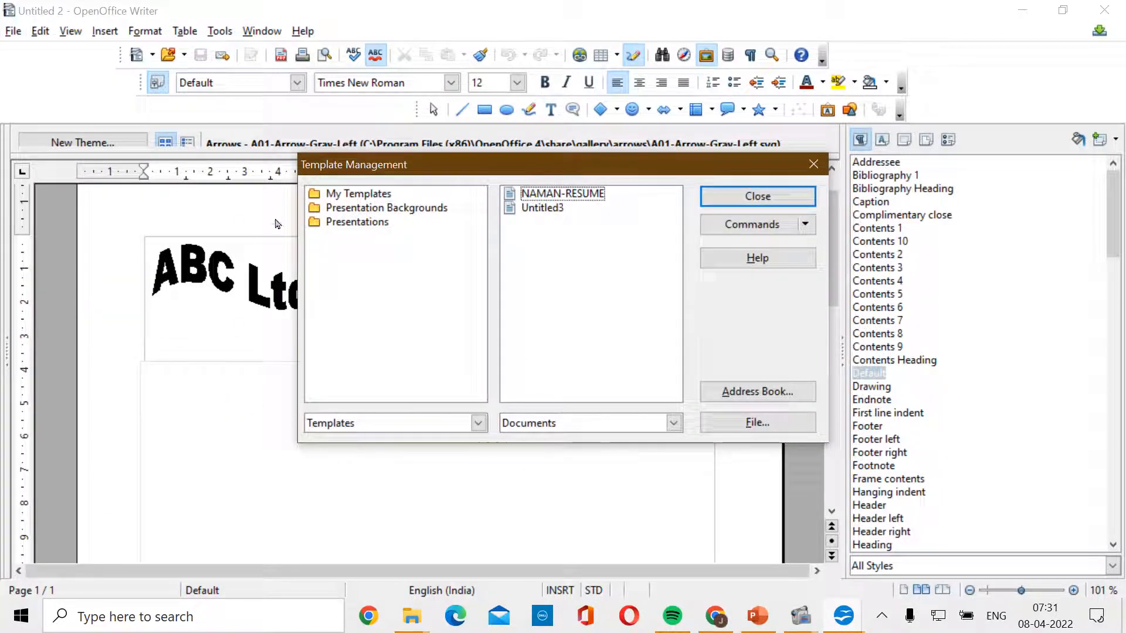
double_click(332, 202)
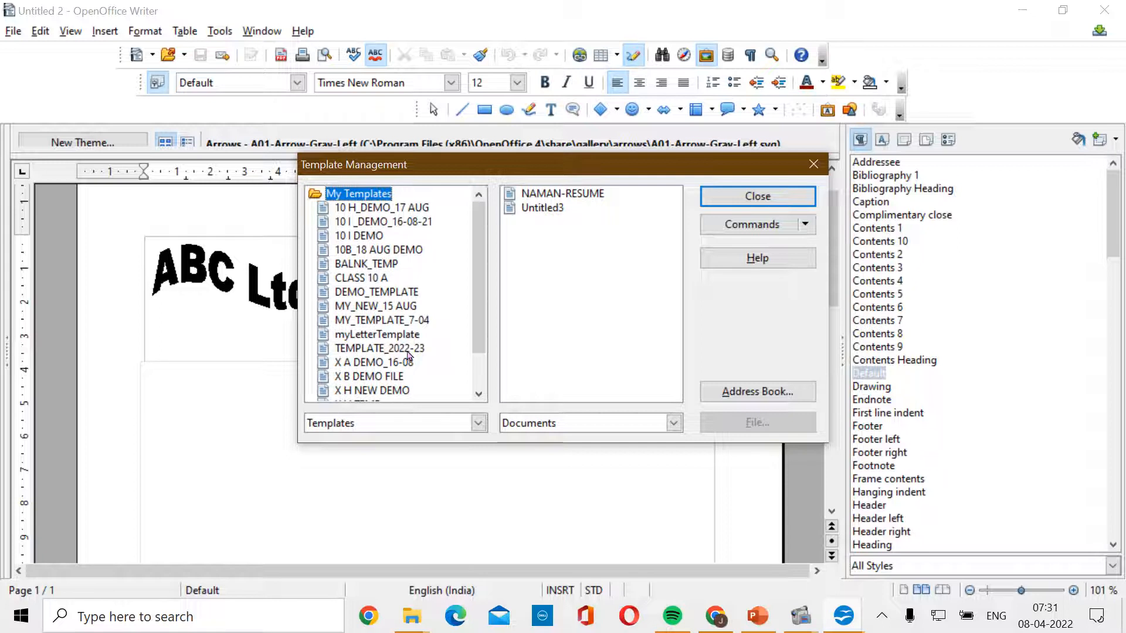
click(408, 351)
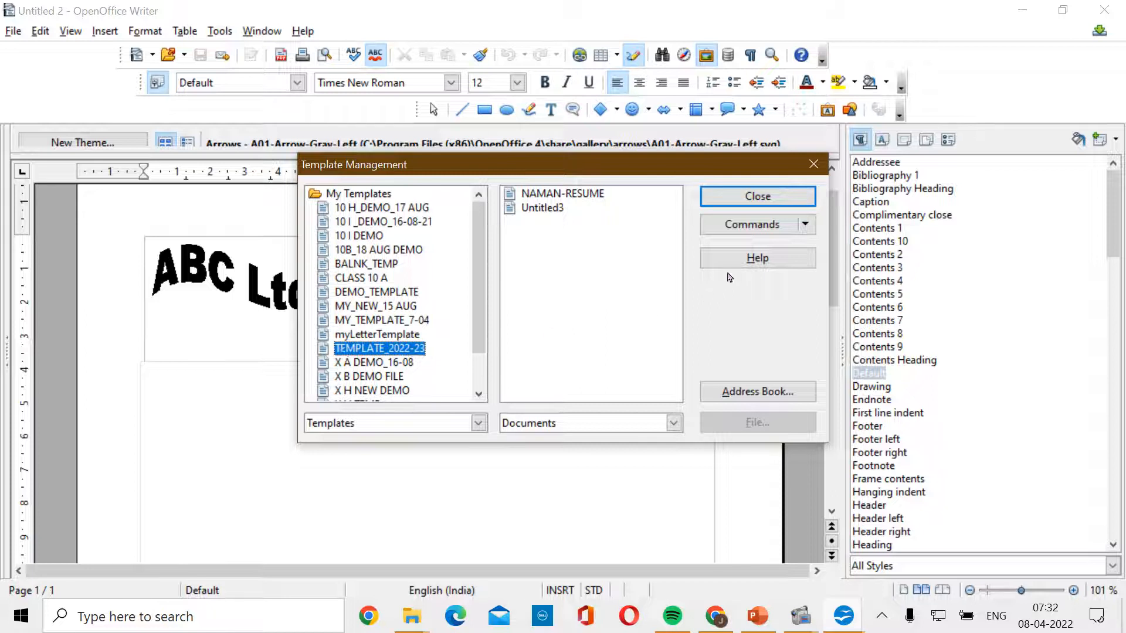
click(805, 225)
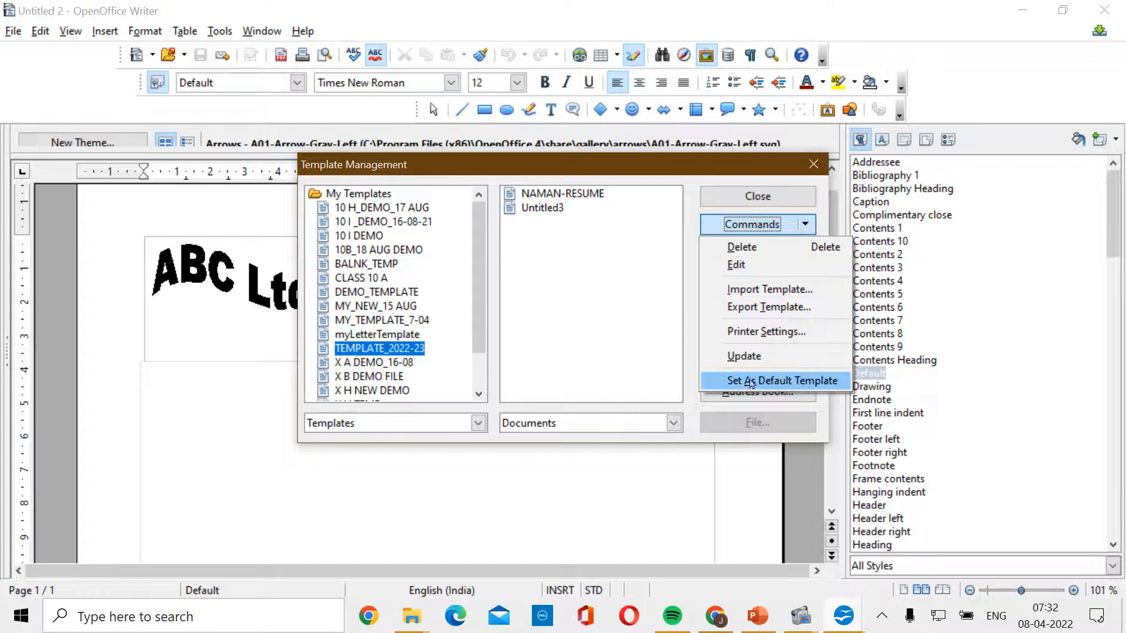
click(794, 382)
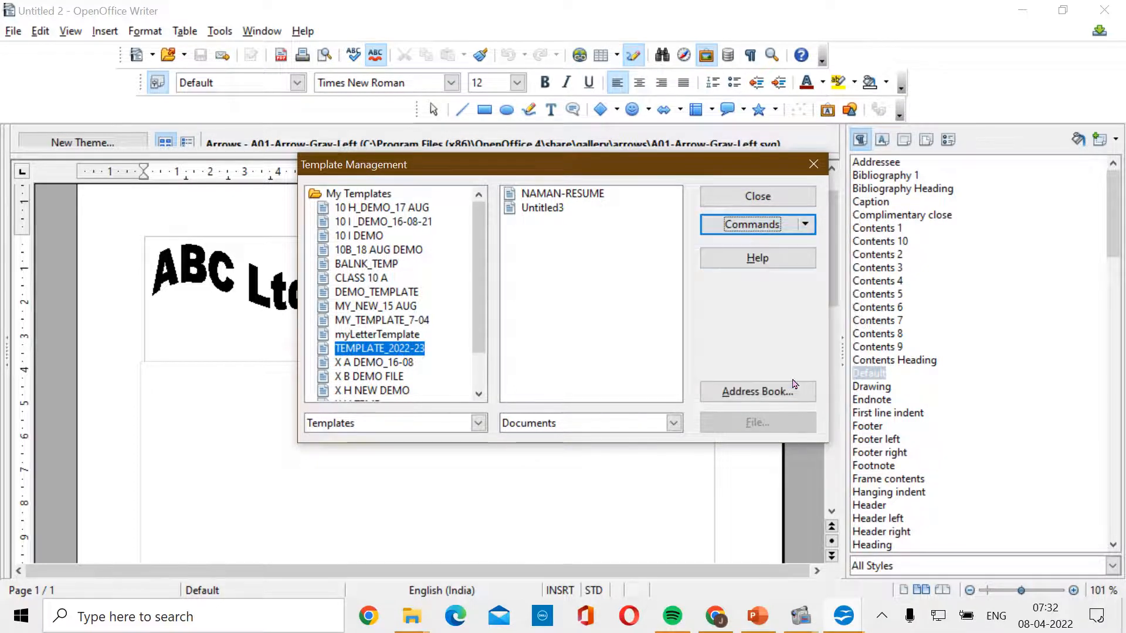
click(778, 202)
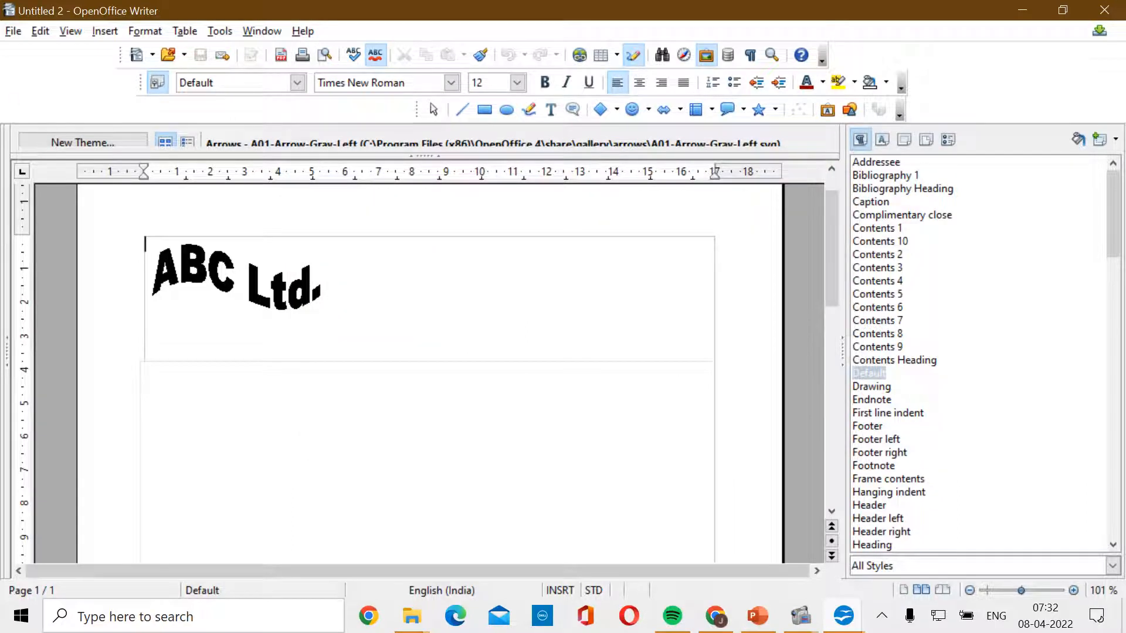
- Create a new text document and scroll Untitled 3 to check the ABC Ltd. letterhead and logo
click(13, 34)
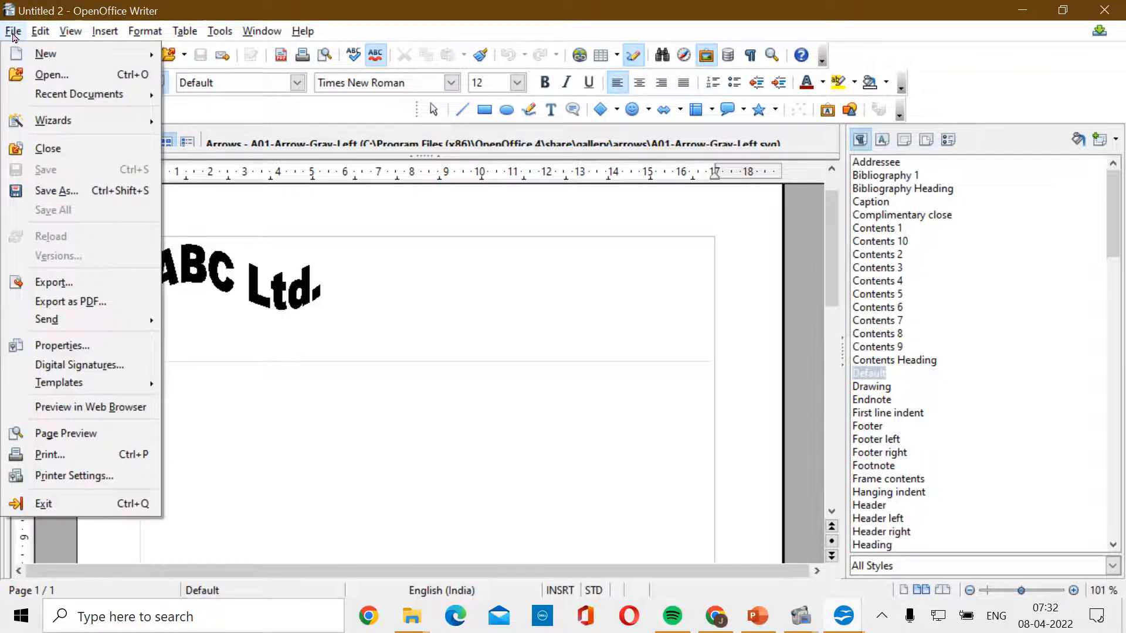
mouse_move(71, 54)
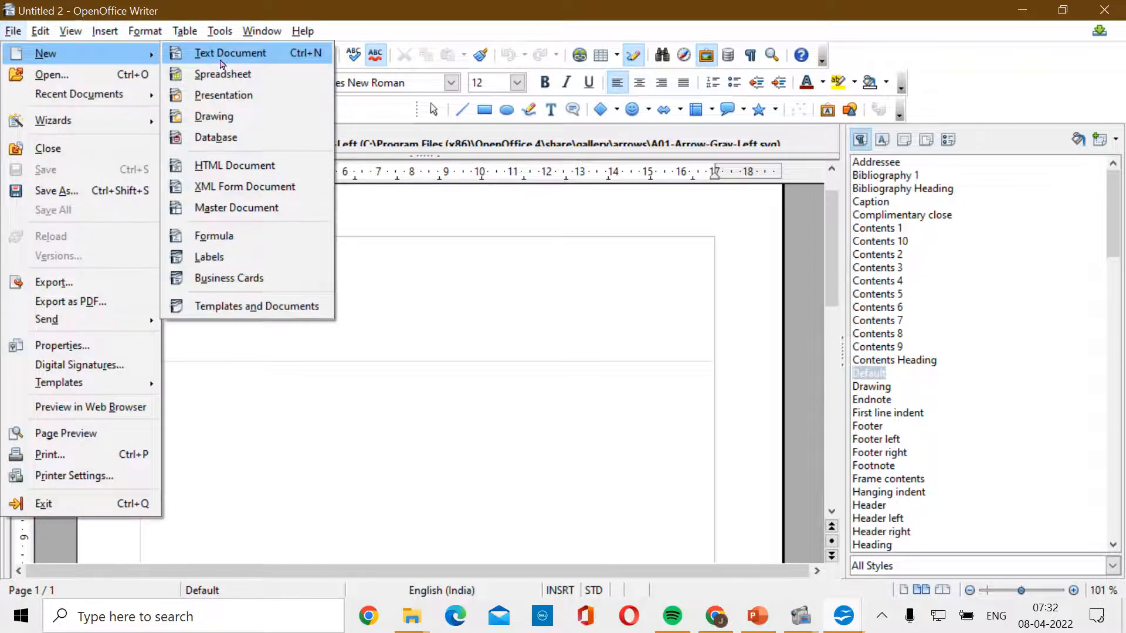
click(202, 59)
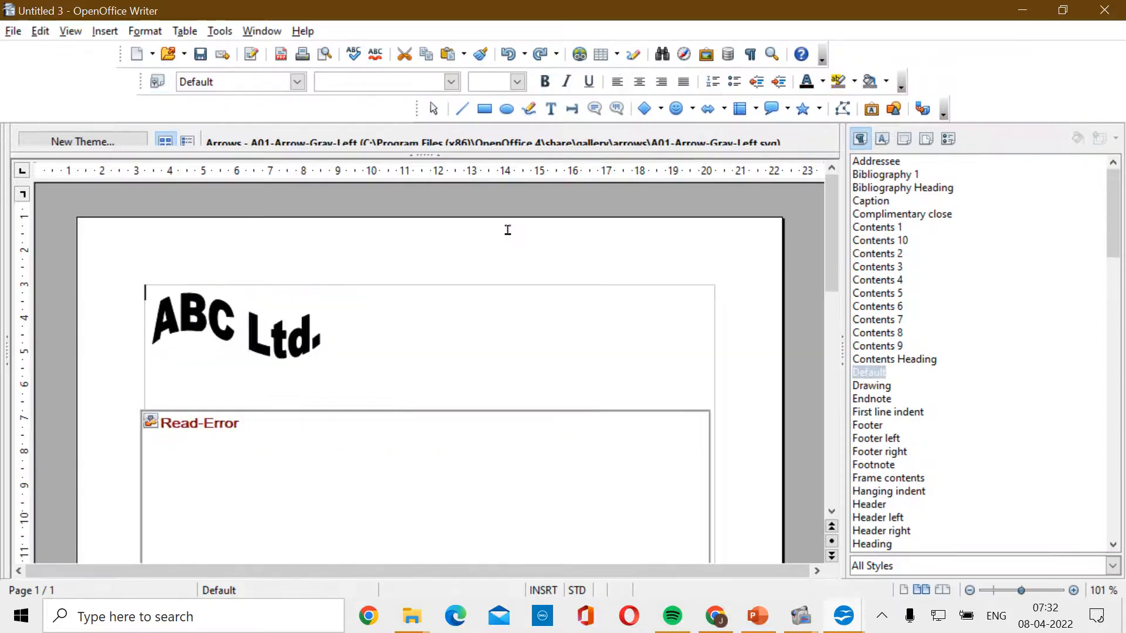
scroll(508, 230, down, 5)
scroll(508, 229, down, 5)
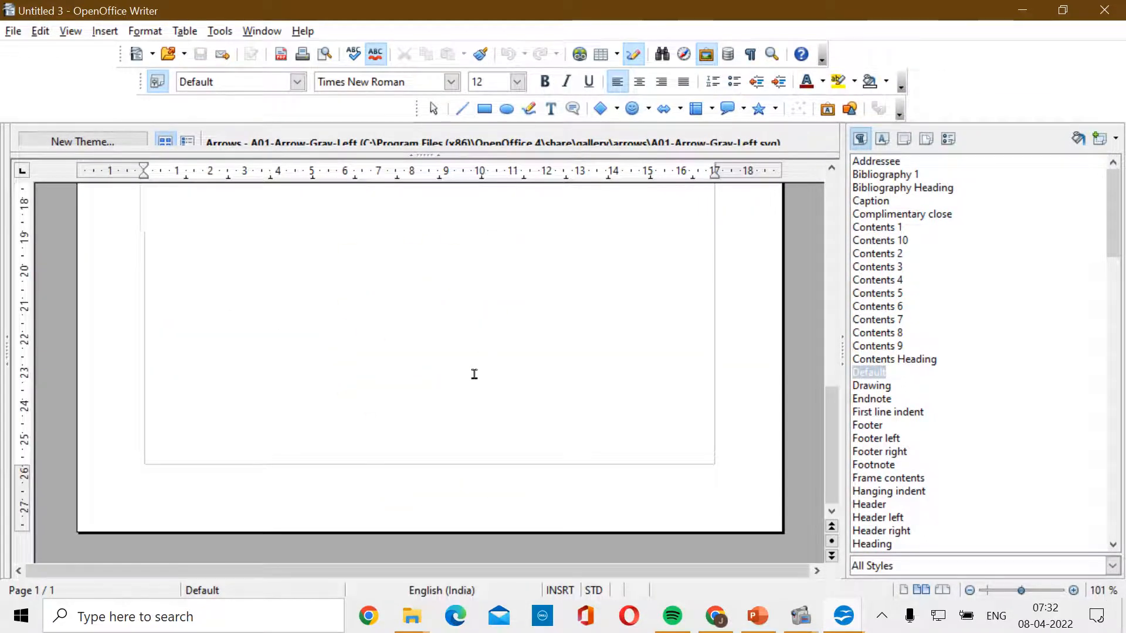
scroll(475, 374, up, 10)
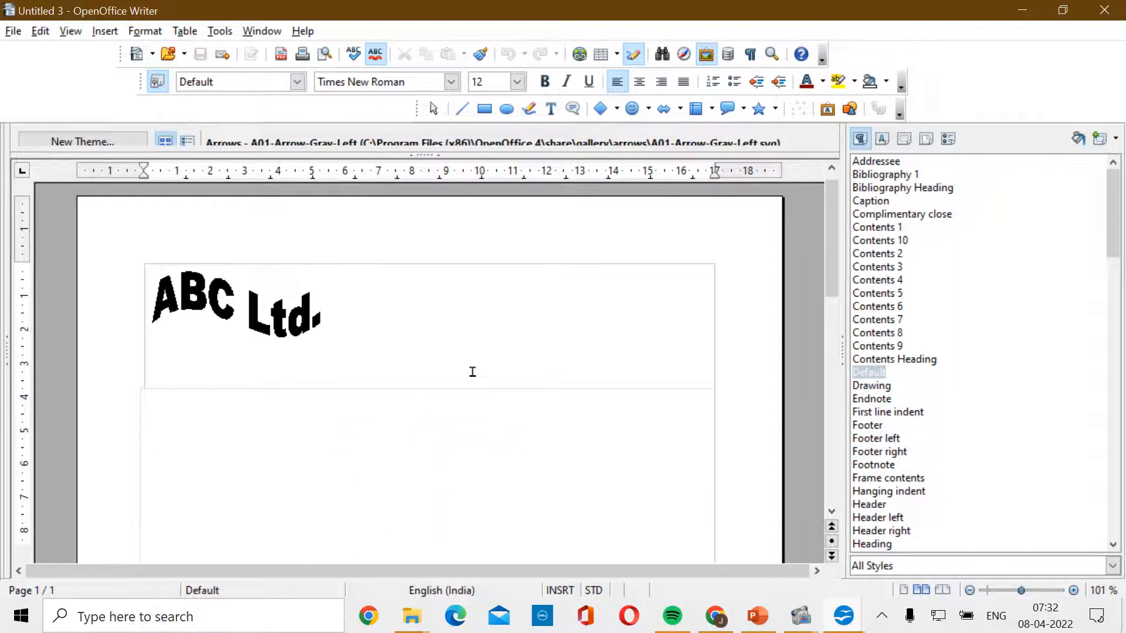
scroll(402, 377, down, 5)
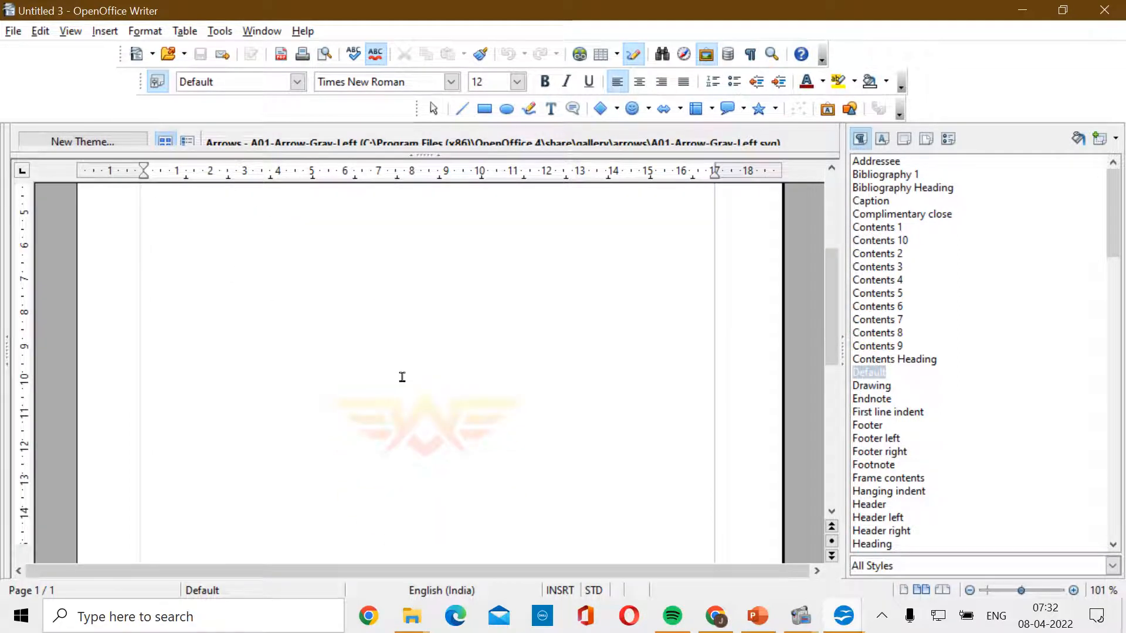
scroll(402, 377, down, 2)
scroll(402, 383, up, 7)
- View the PowerPoint demonstration slide, then return to Writer's Untitled 2 letterhead document
click(765, 622)
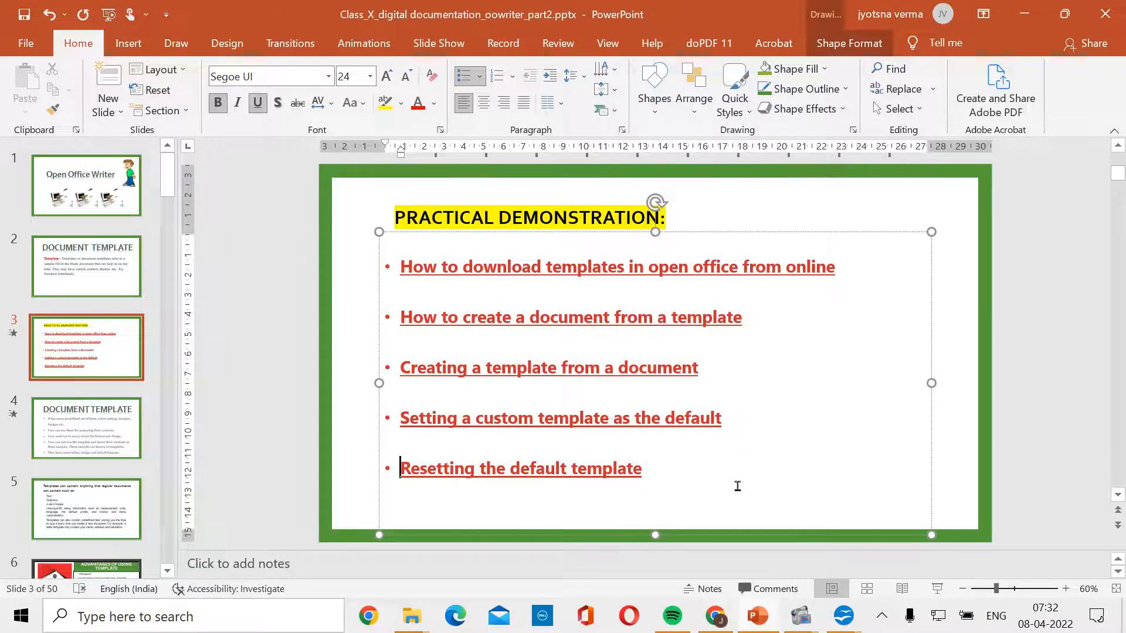
mouse_move(843, 626)
click(827, 573)
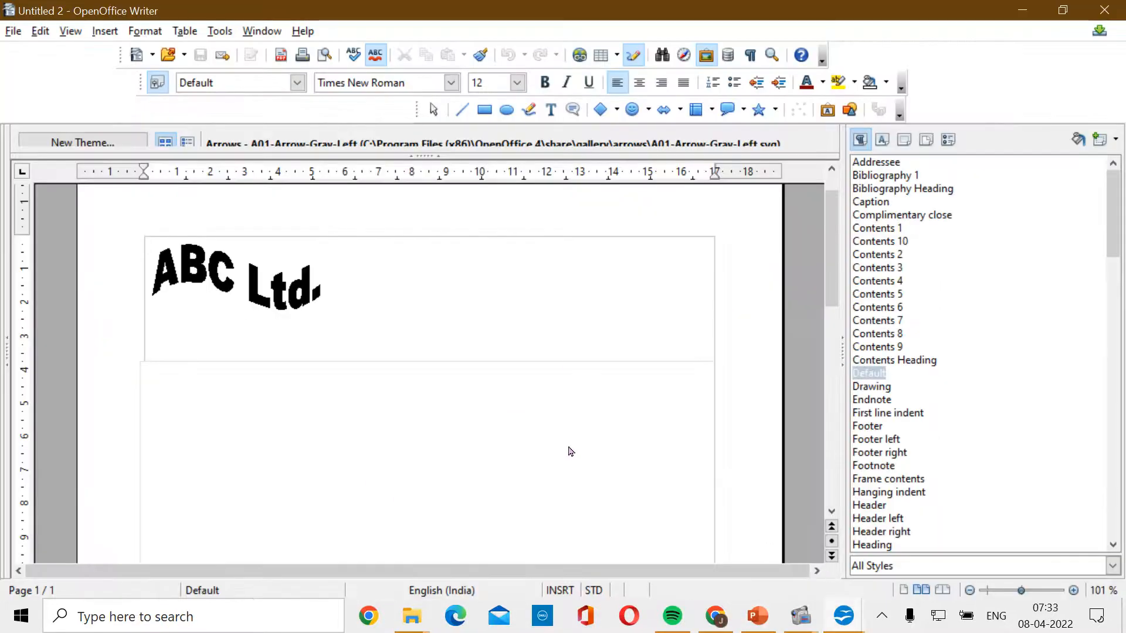
scroll(554, 458, down, 10)
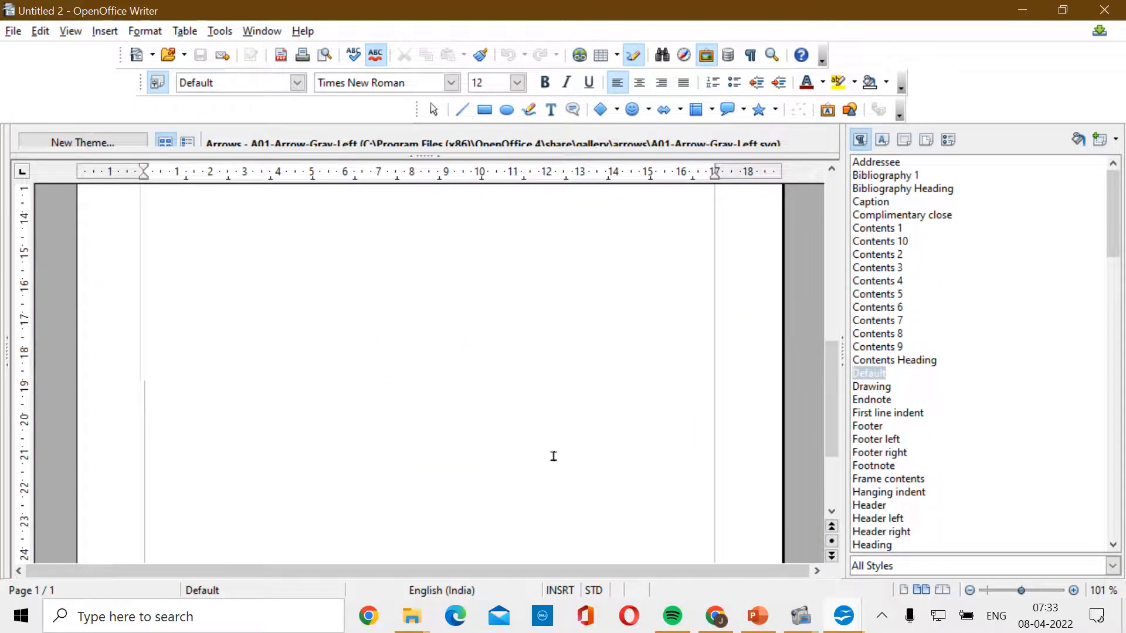
scroll(553, 457, up, 10)
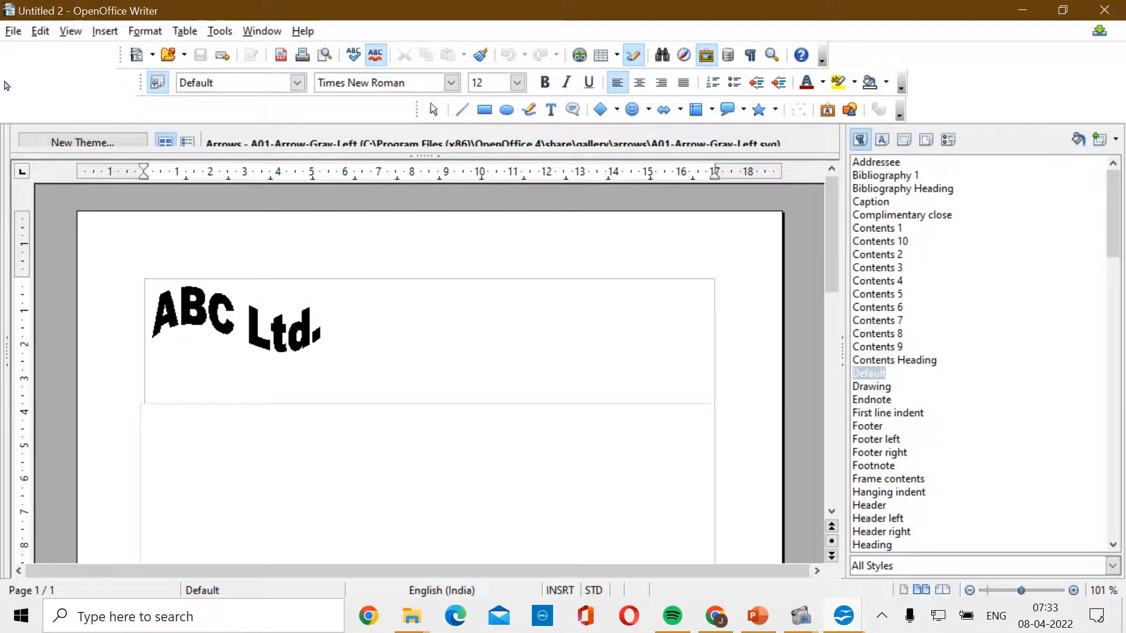
- With TEMPLATE_2022-23 selected in My Templates, reset the Text Document default template
click(10, 32)
mouse_move(111, 385)
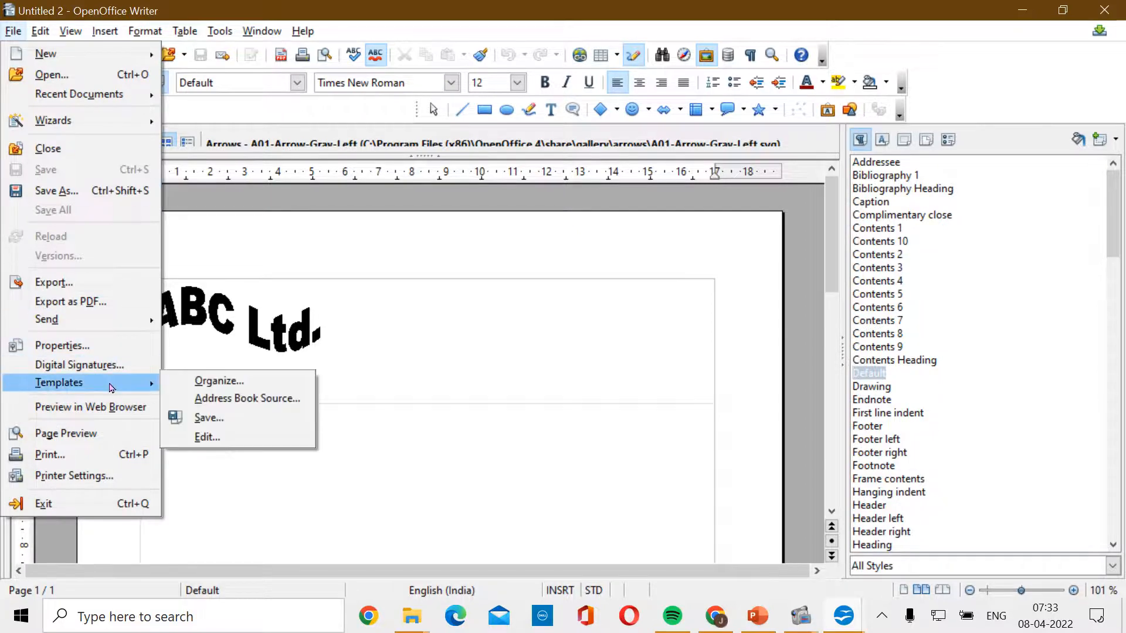
click(234, 391)
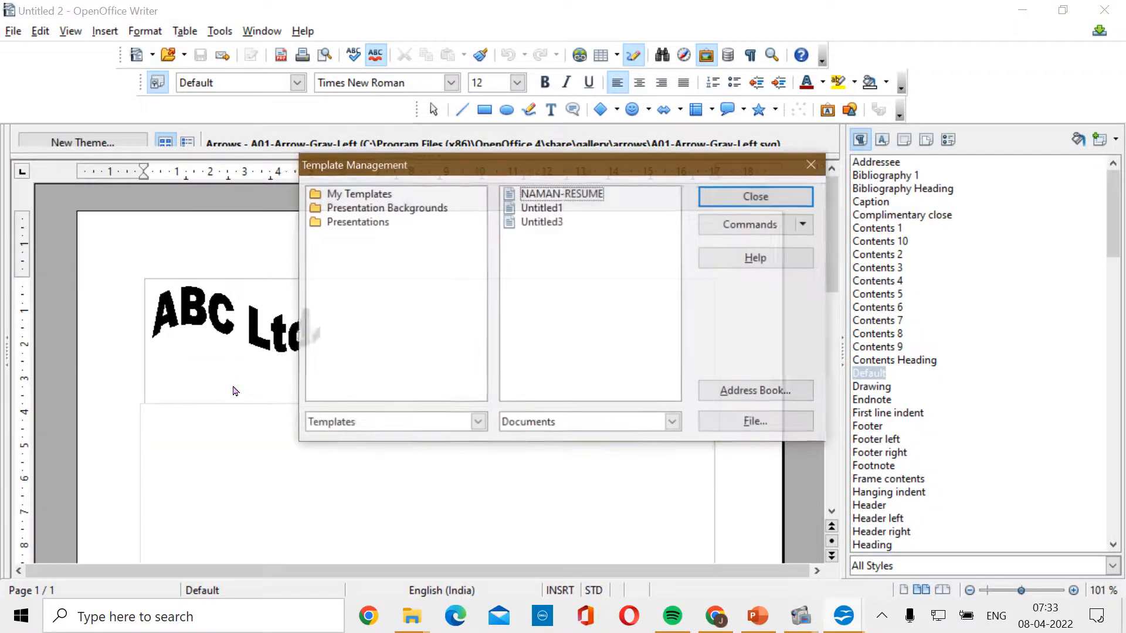
double_click(349, 193)
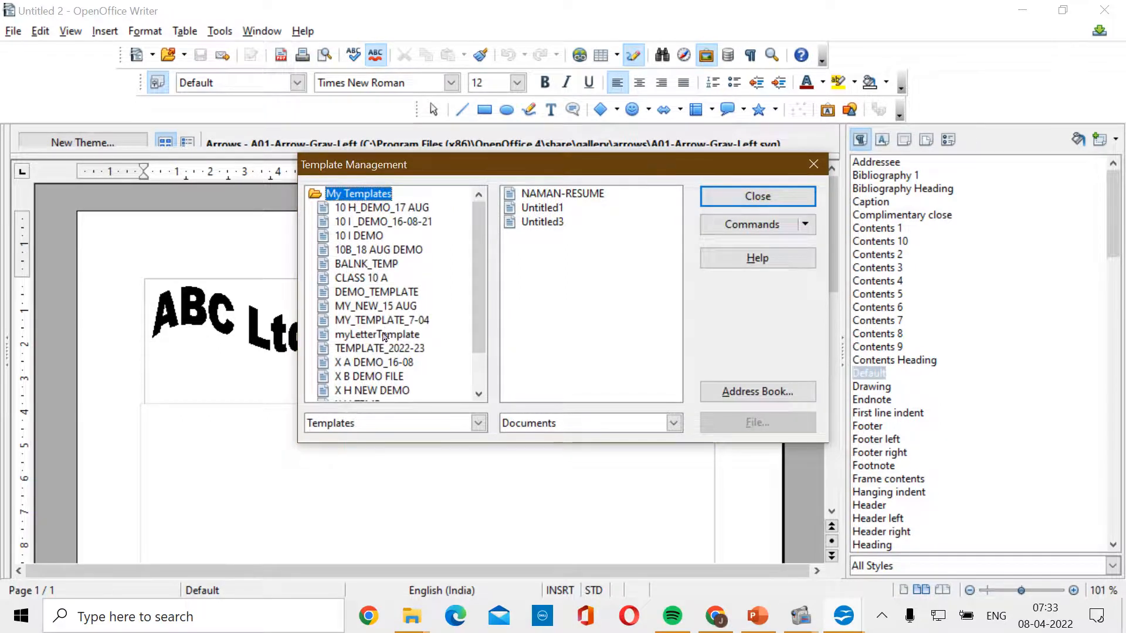
click(386, 352)
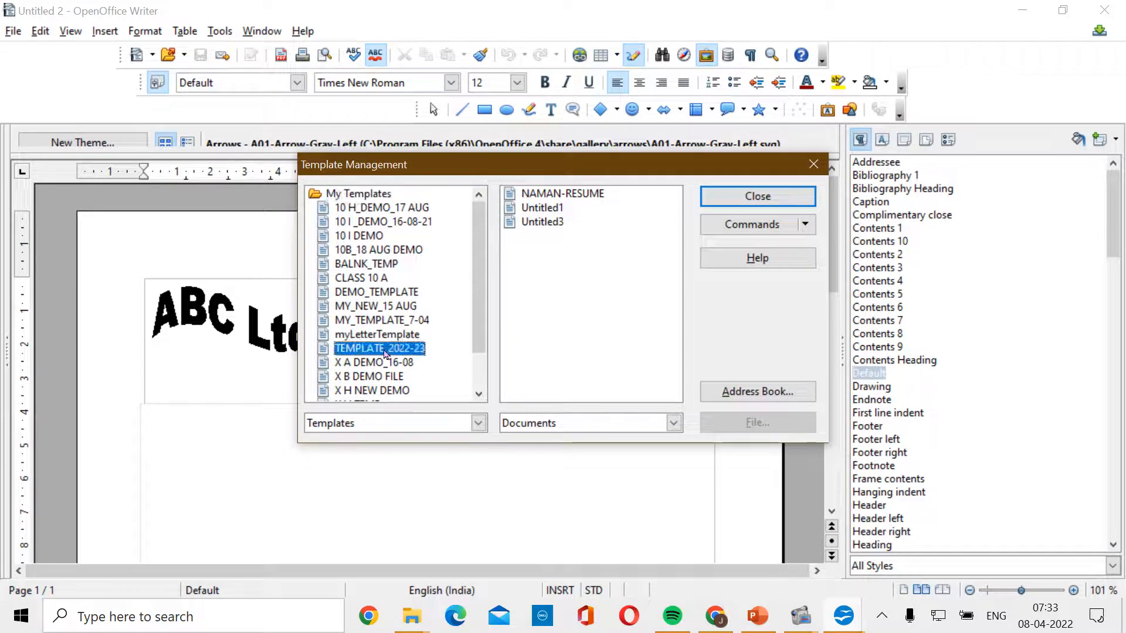
click(805, 224)
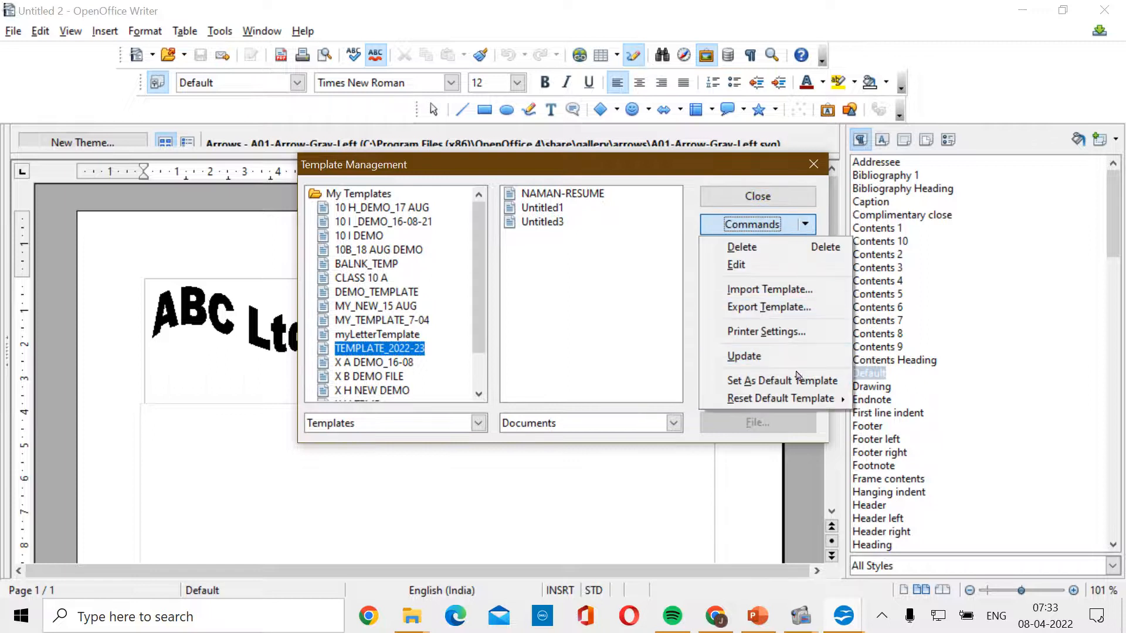
mouse_move(800, 406)
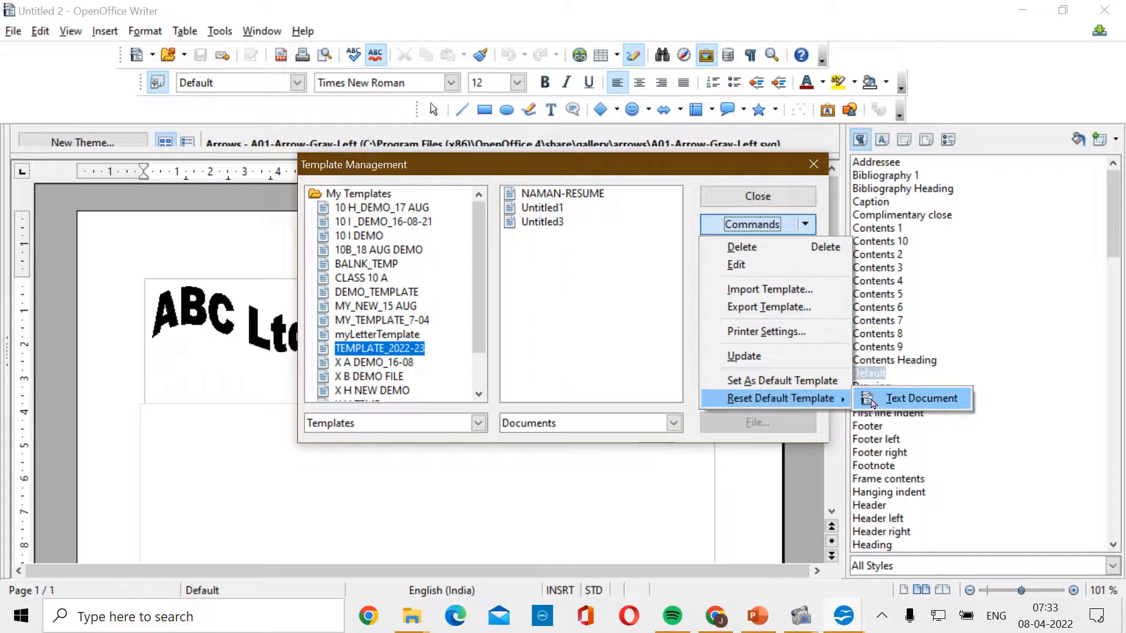
click(868, 402)
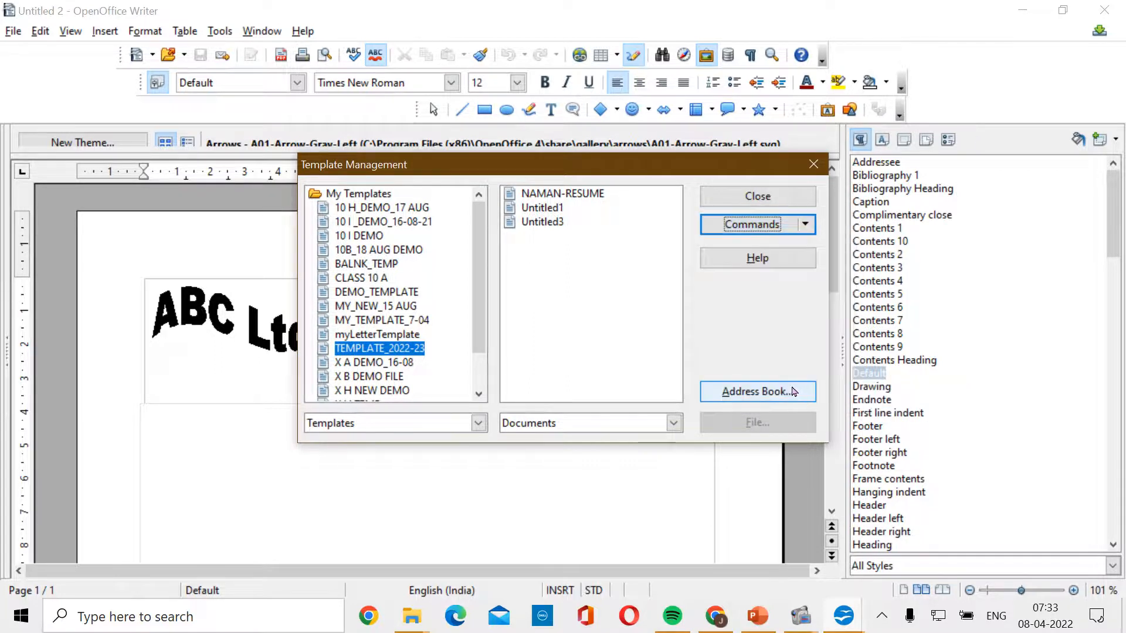
click(758, 196)
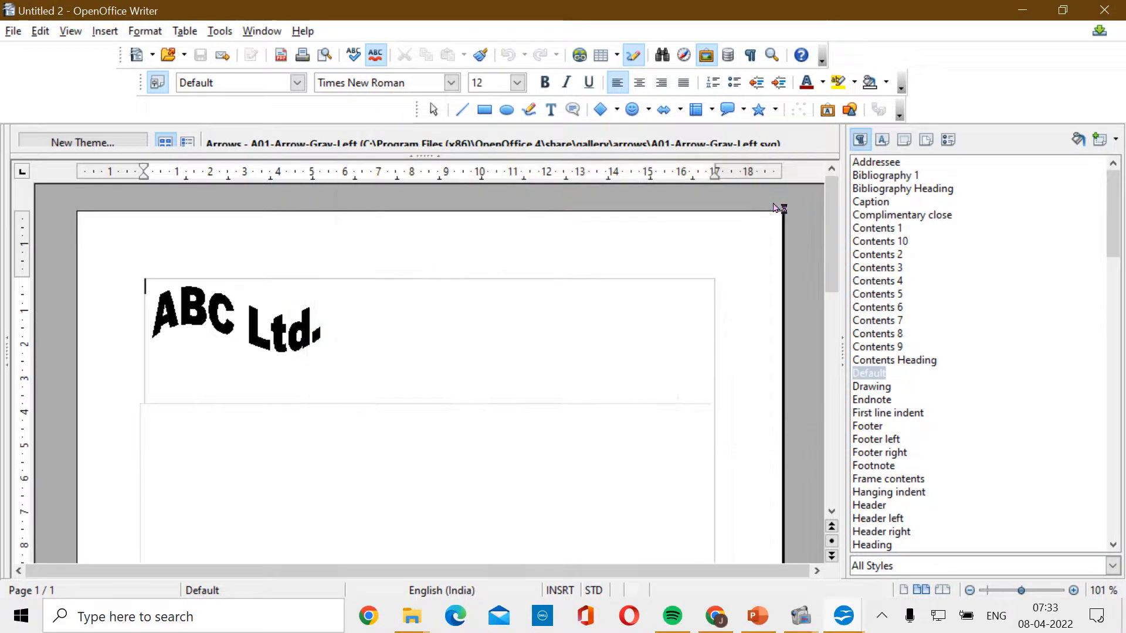
- Create a new text document and scroll Untitled 4 to confirm it is blank
click(14, 32)
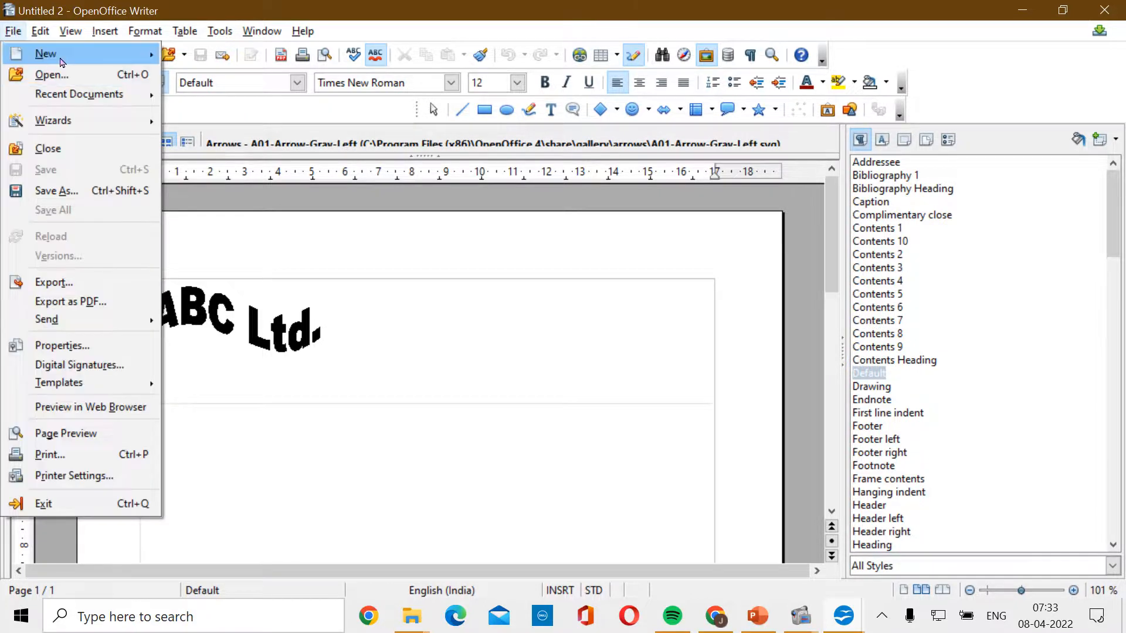
mouse_move(61, 62)
click(223, 52)
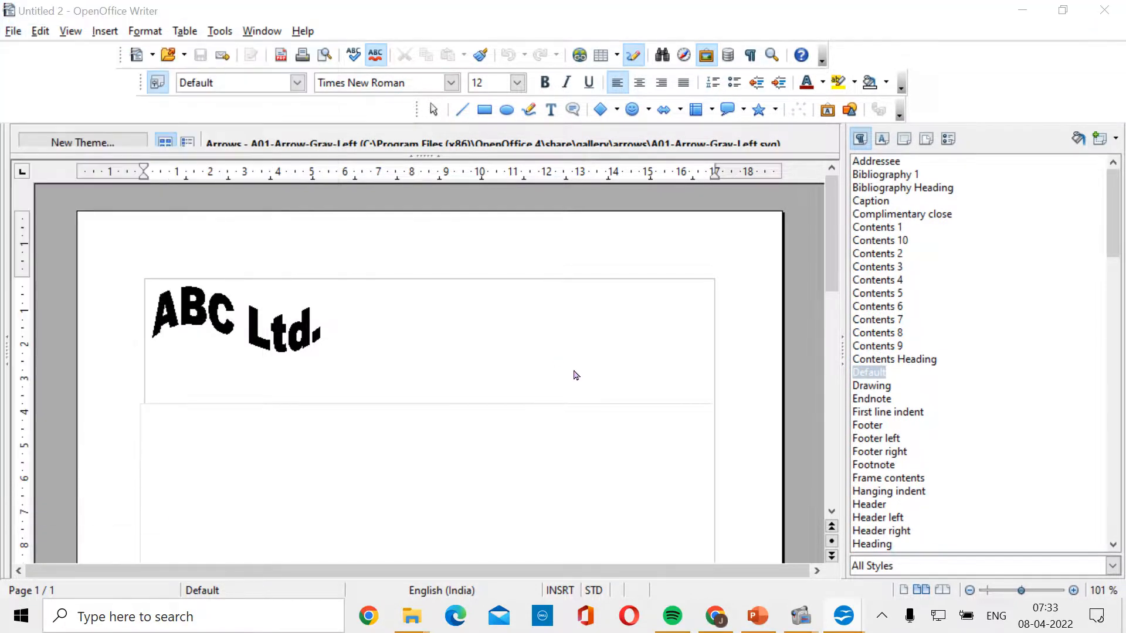
scroll(574, 370, down, 4)
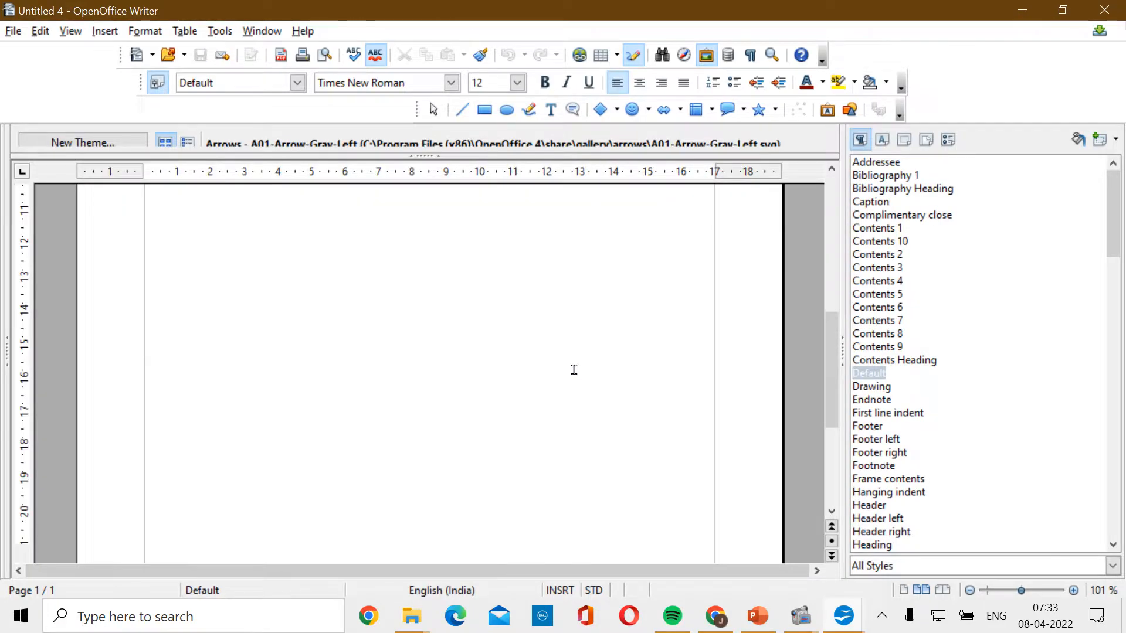
scroll(574, 370, up, 5)
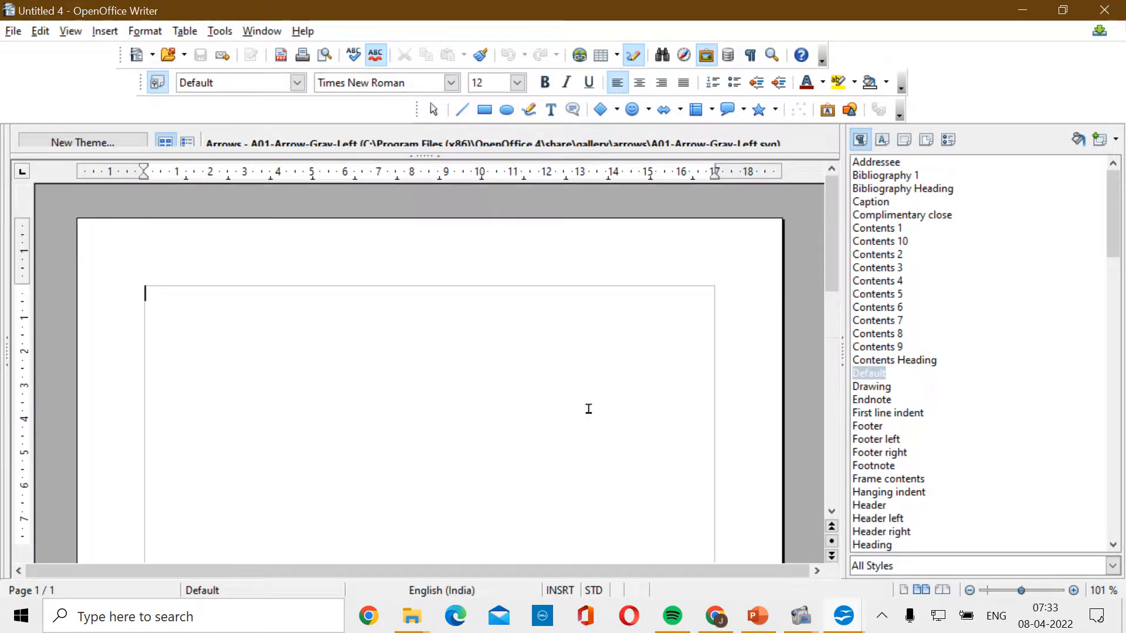
- Start the PowerPoint slide show from the current slide and reveal all five bullet points
click(757, 616)
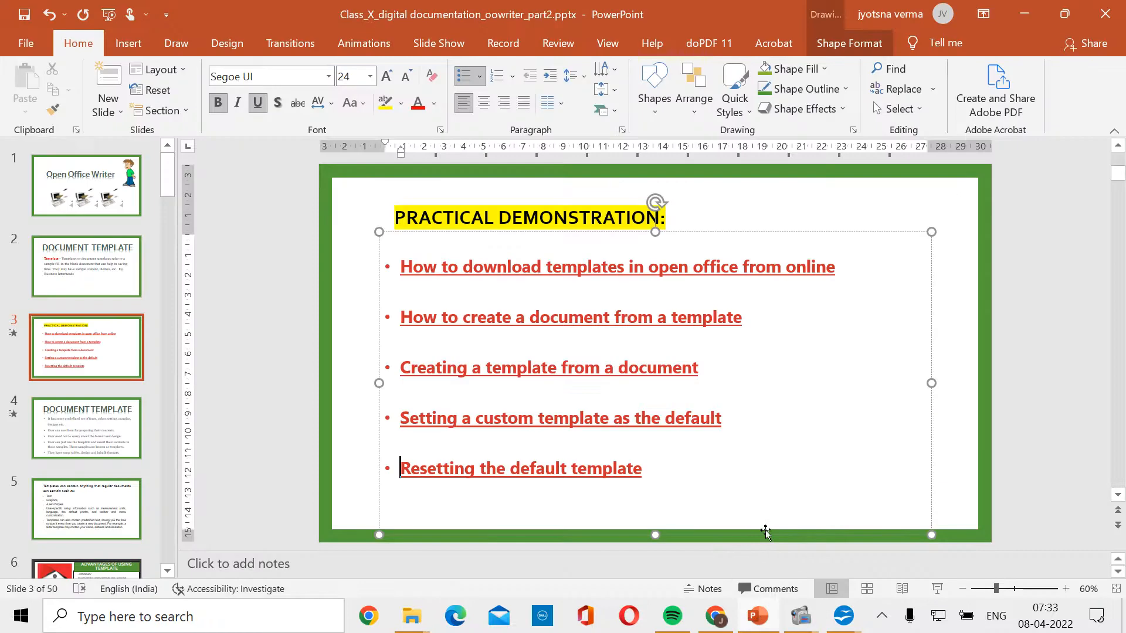
click(937, 589)
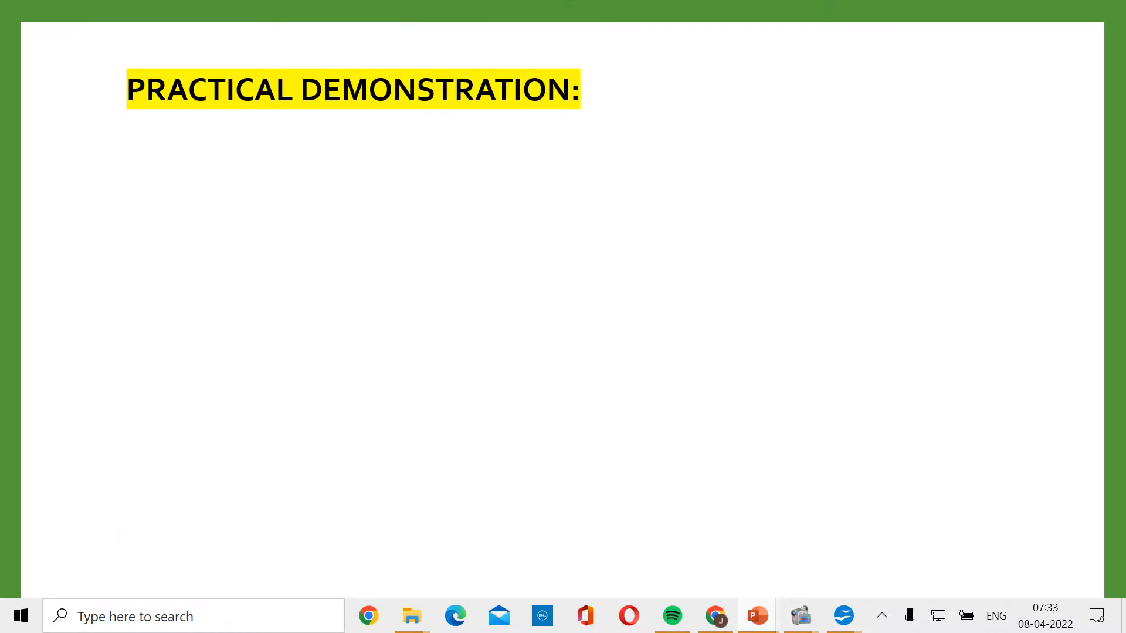
click(750, 391)
click(751, 392)
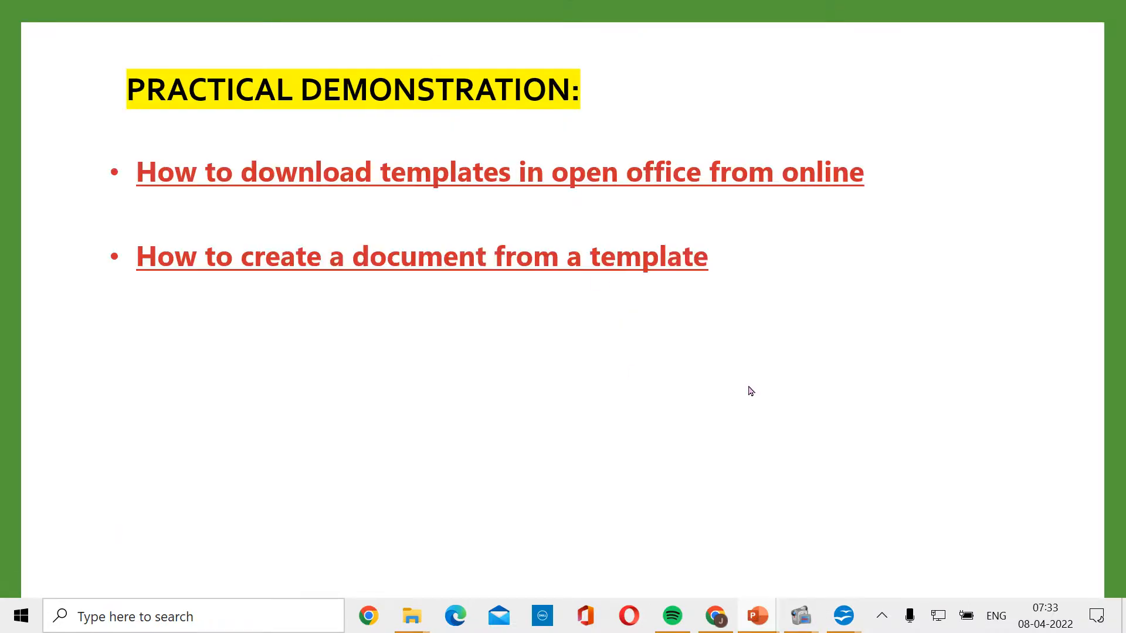
click(751, 391)
click(750, 391)
click(751, 392)
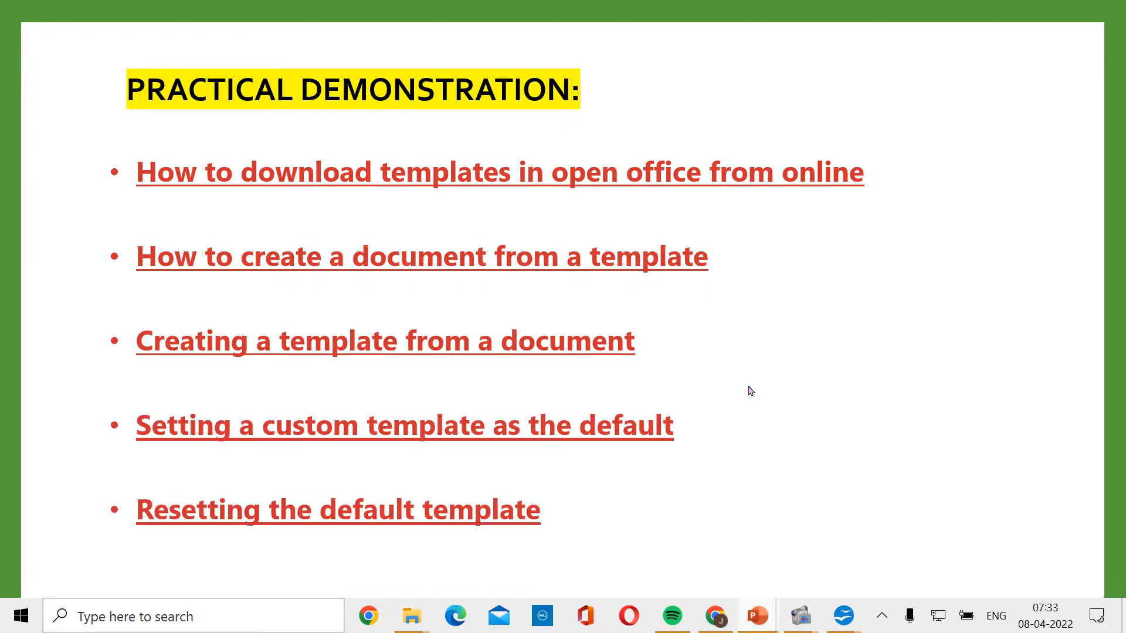